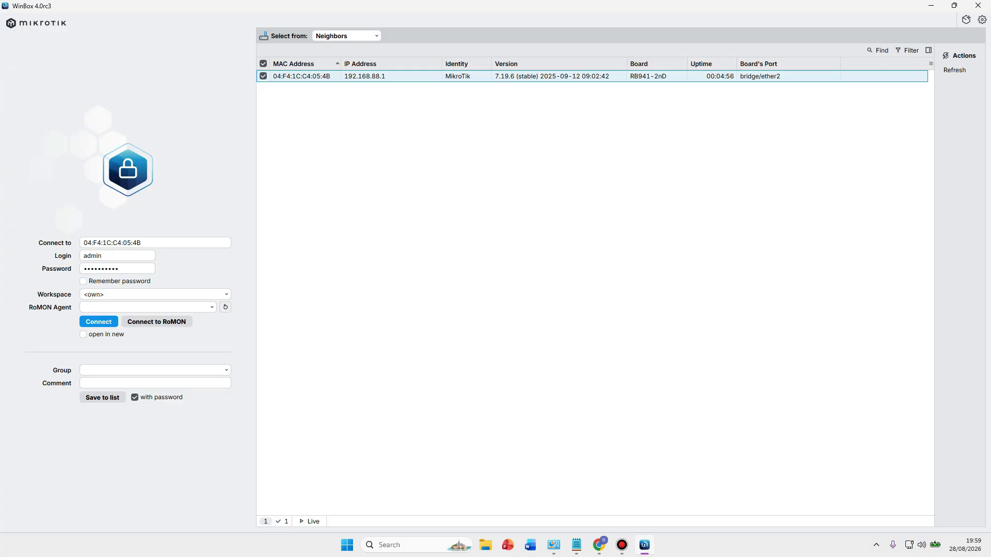
Glance at the network diagram, then log into the hAP lite as admin in WinBox.
key(alt+Tab)
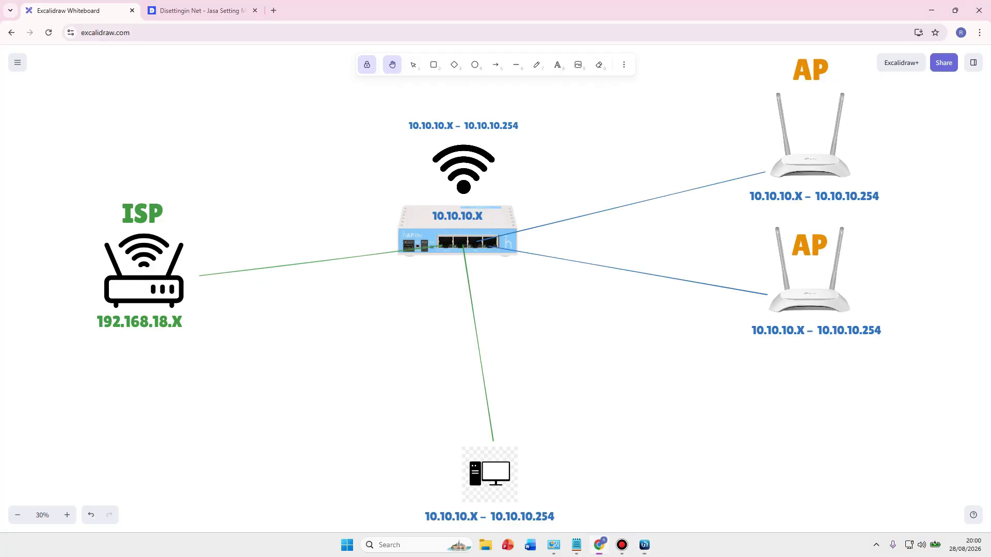
key(alt+Tab)
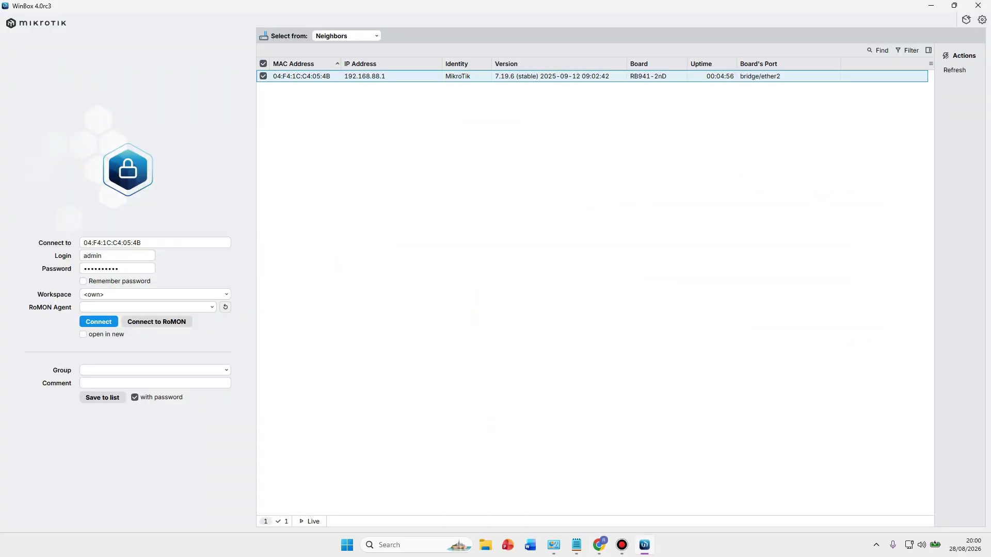
key(Return)
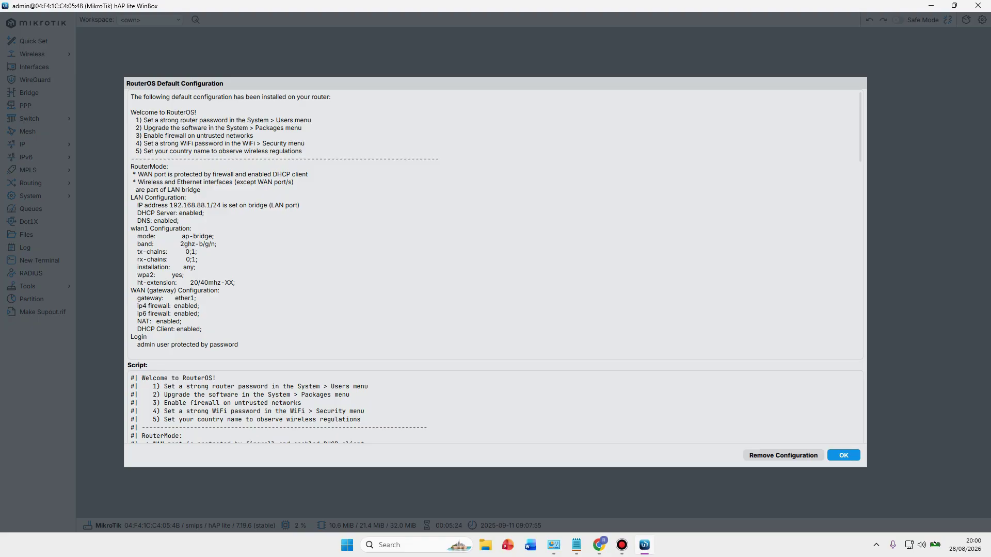
Remove the router's default configuration from the Default Configuration notice.
key(alt+Tab)
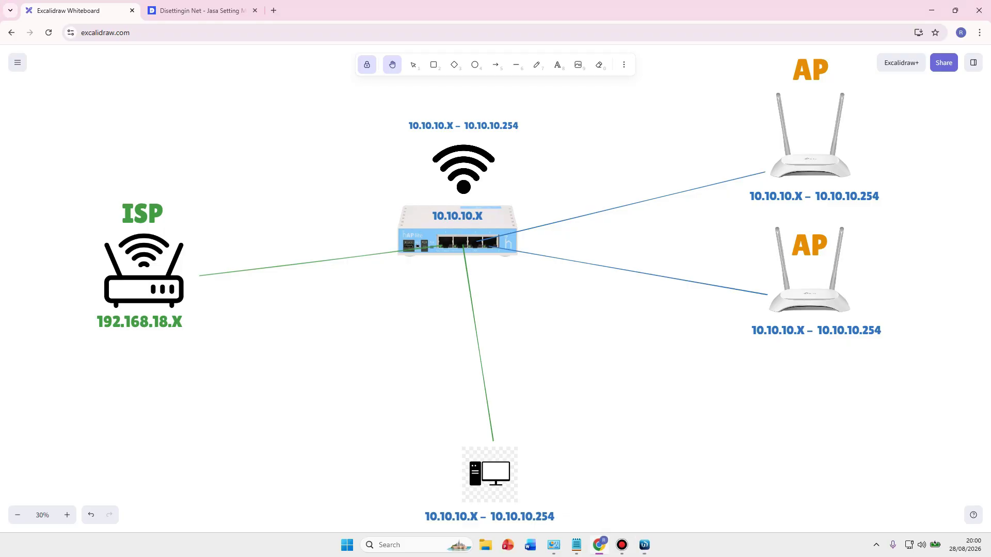
click(644, 545)
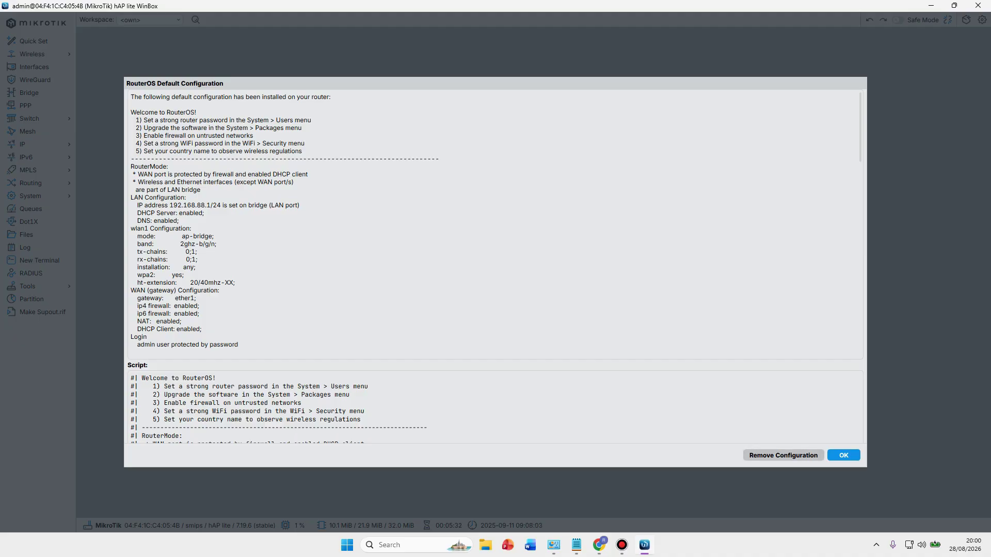
key(Return)
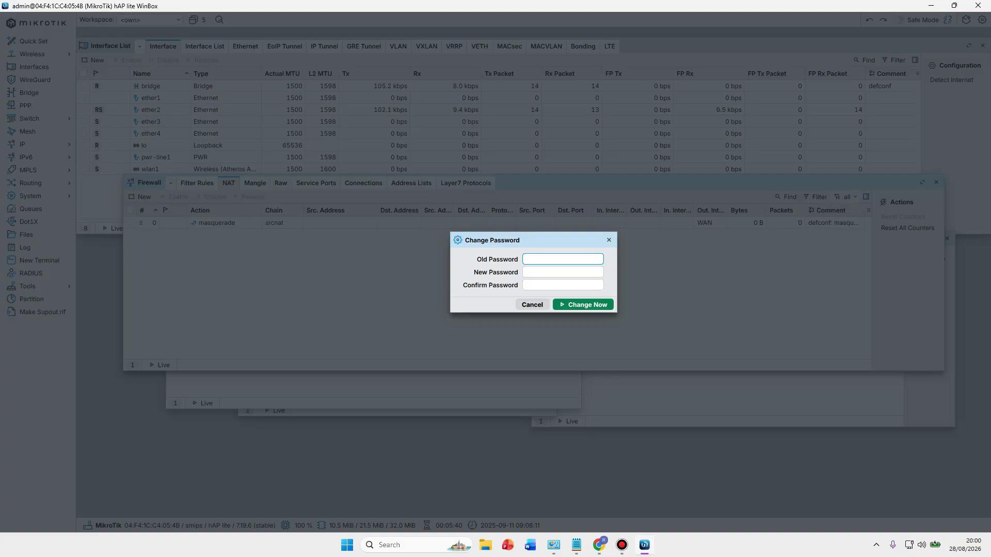
Enter and confirm the new admin password and apply it.
click(562, 272)
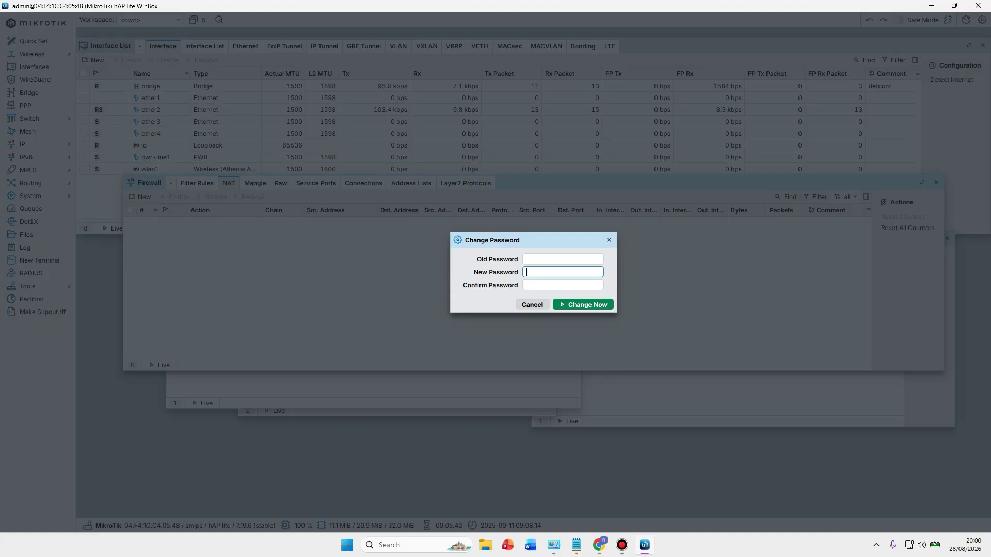
text(•••••••)
click(563, 285)
text(•••••••)
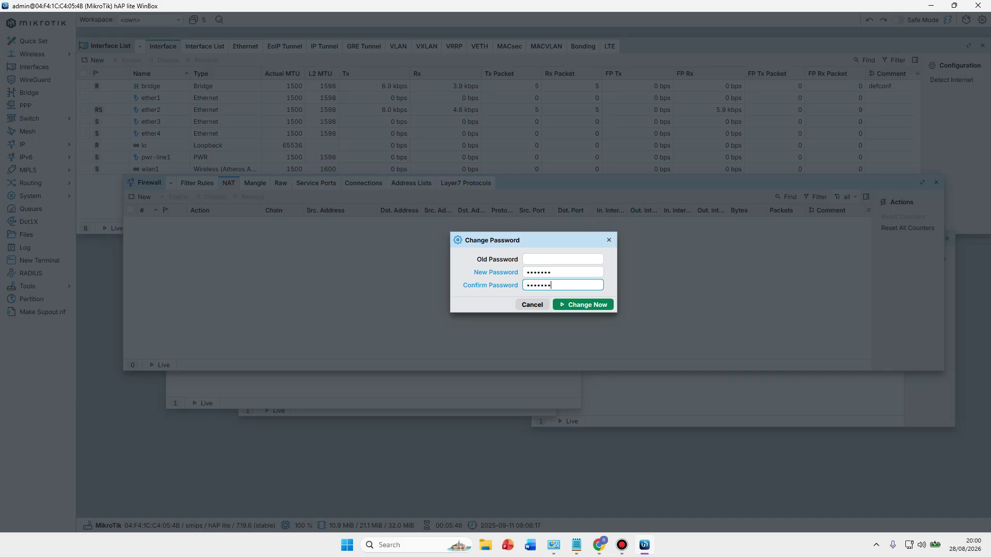
key(Return)
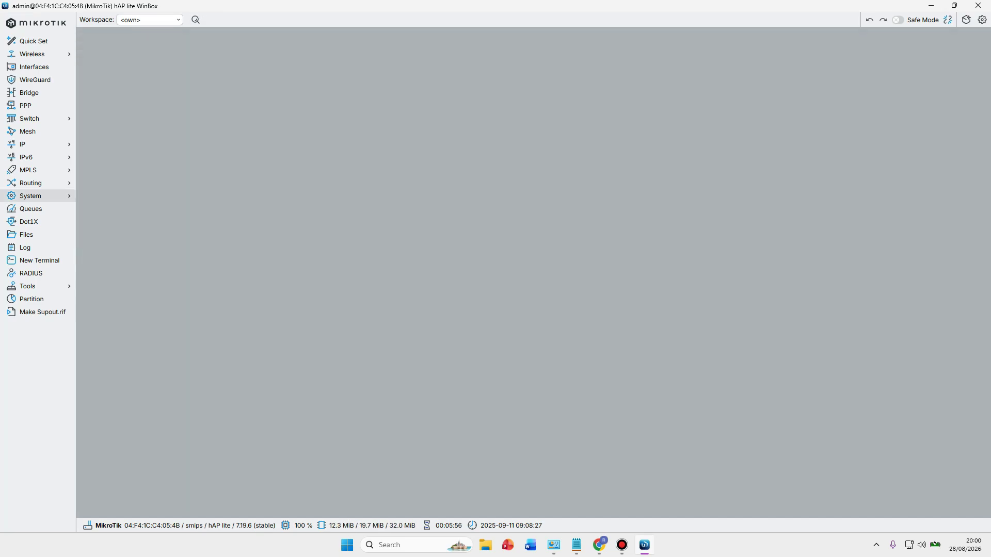
Change the router identity from MikroTik to Latihan under System > Identity.
click(31, 196)
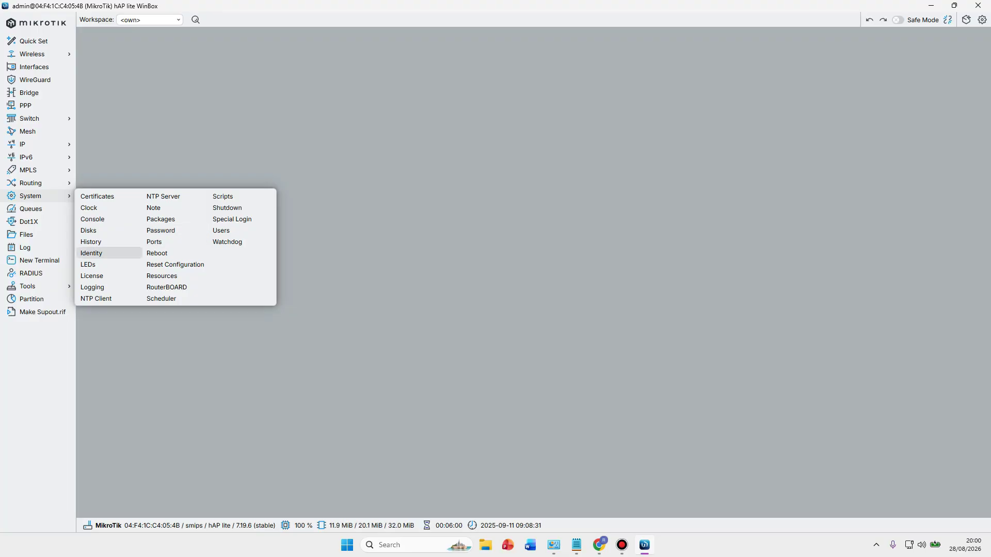
click(91, 253)
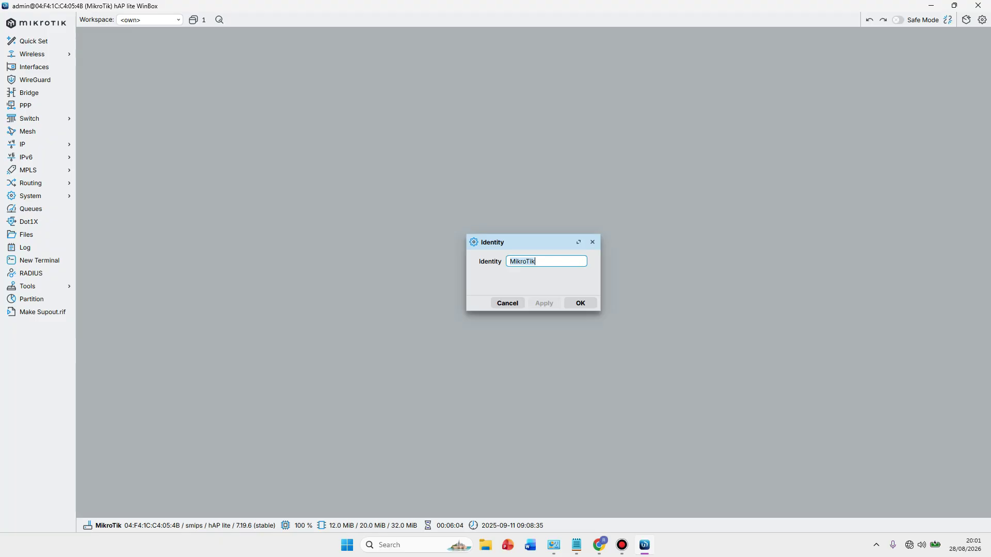
text(Latihan)
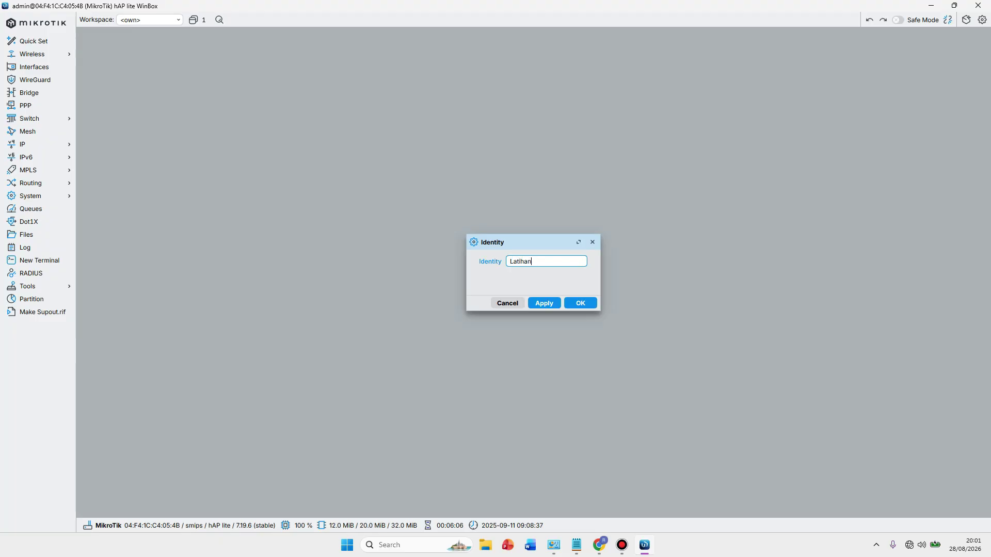
key(Return)
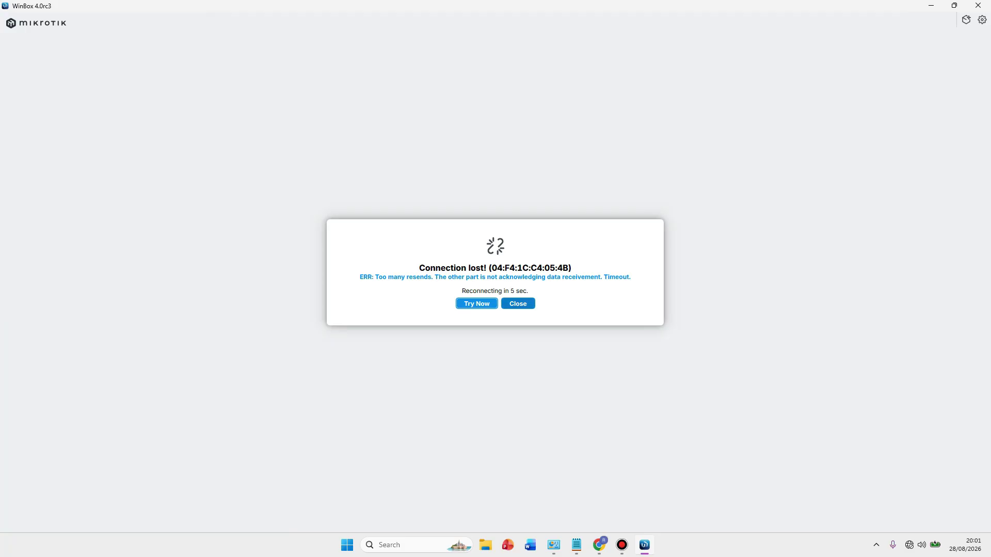
Refresh neighbors, select the Latihan router and log back in with the new password.
key(Escape)
click(958, 70)
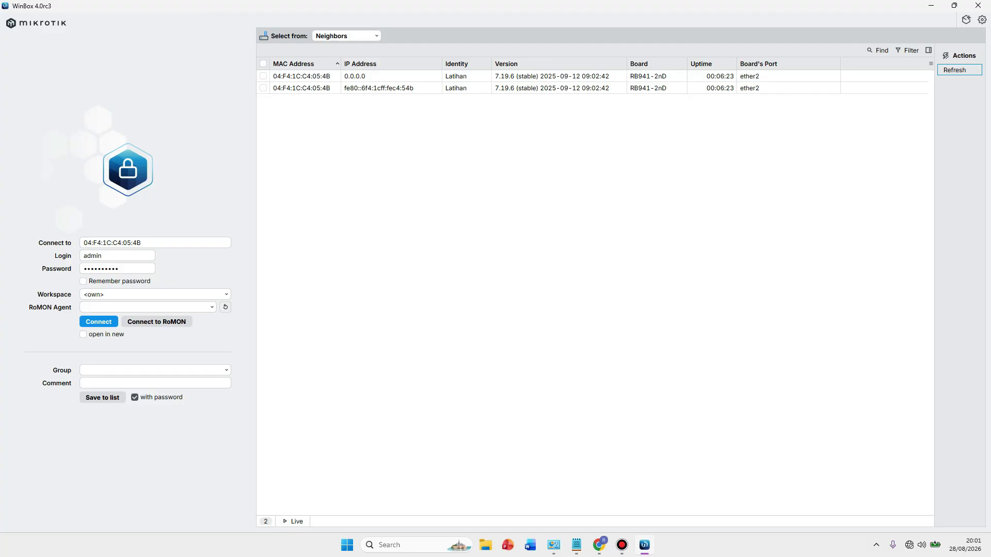
click(302, 76)
click(99, 321)
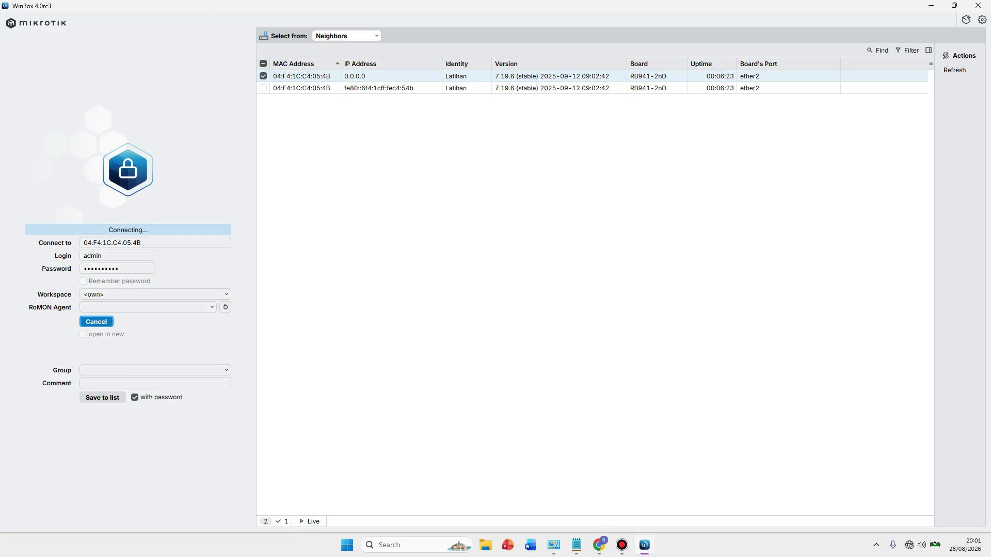
click(117, 269)
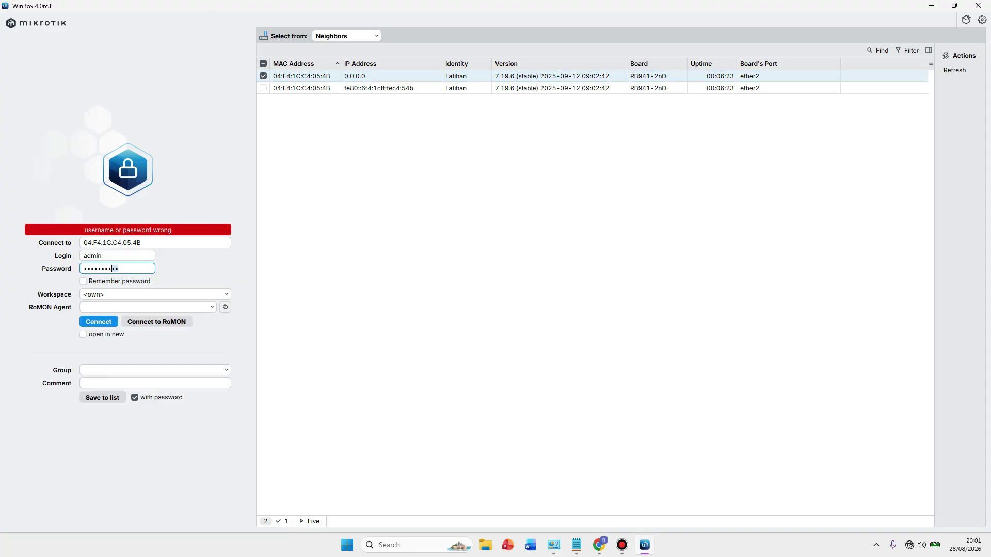
key(ctrl+a)
text(•••••••)
key(Return)
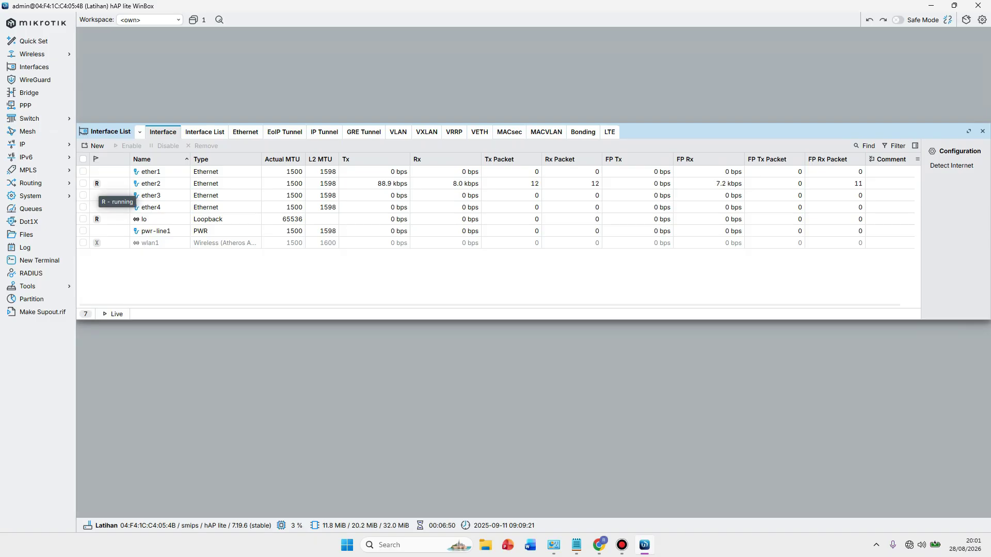
Inspect ether2 and ether1 in the interface list, confirming both are running.
click(97, 184)
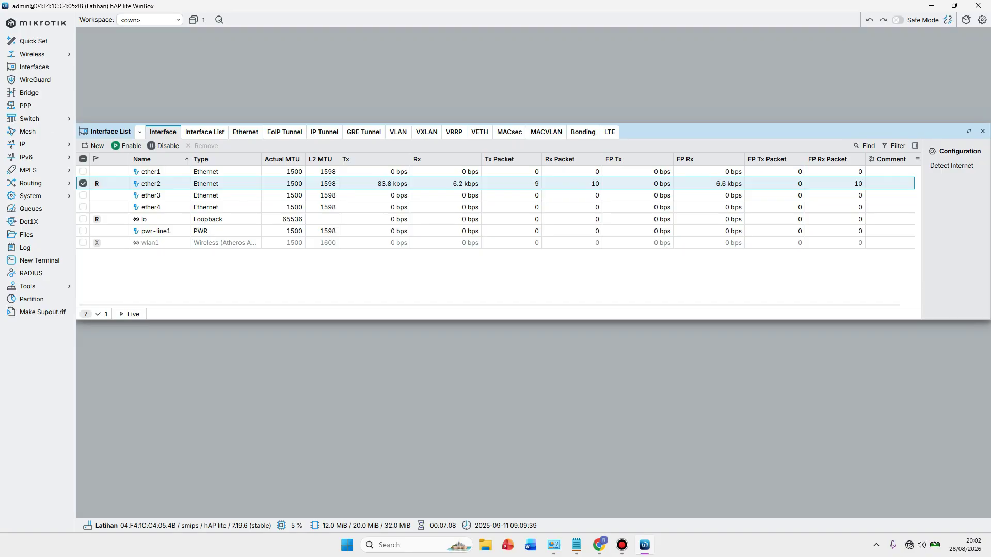
click(151, 171)
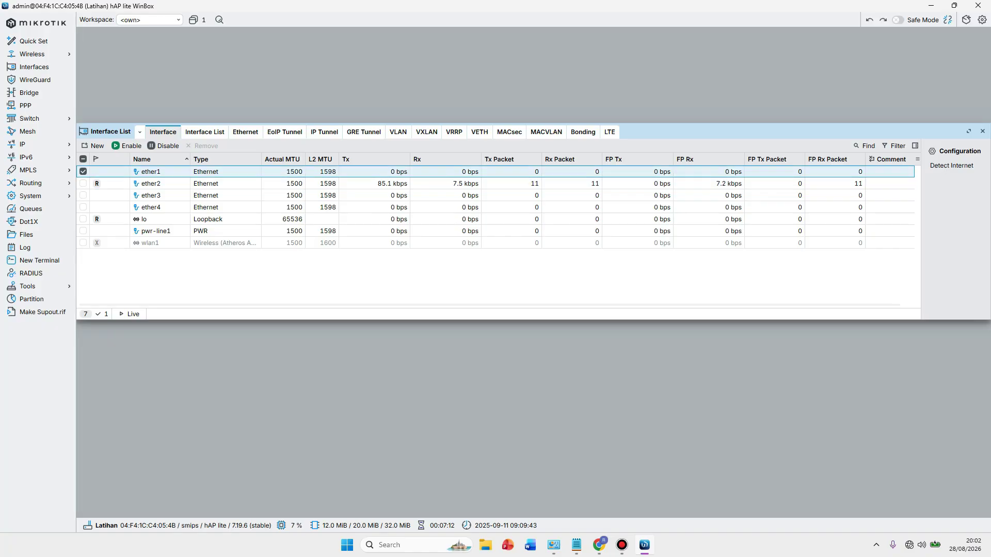
key(alt+Tab)
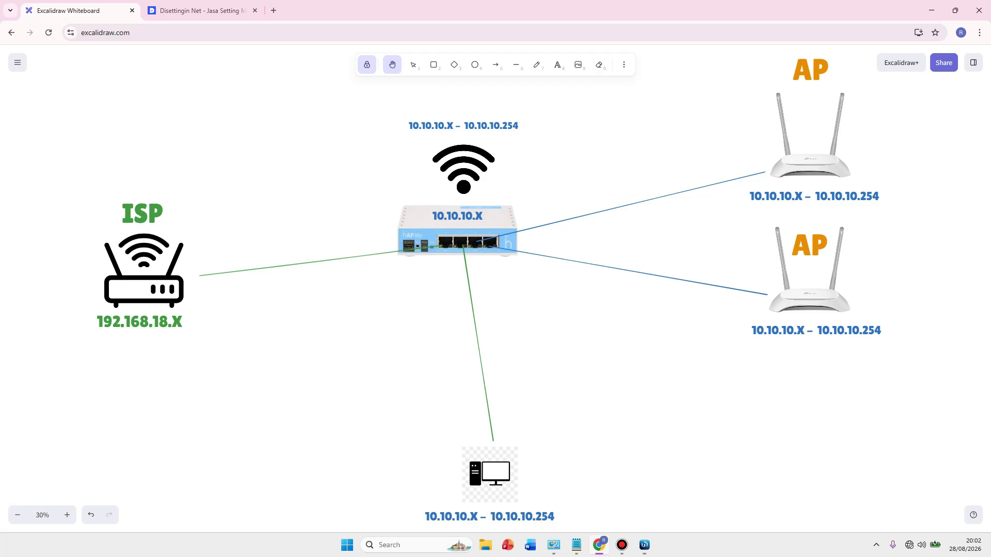
click(644, 545)
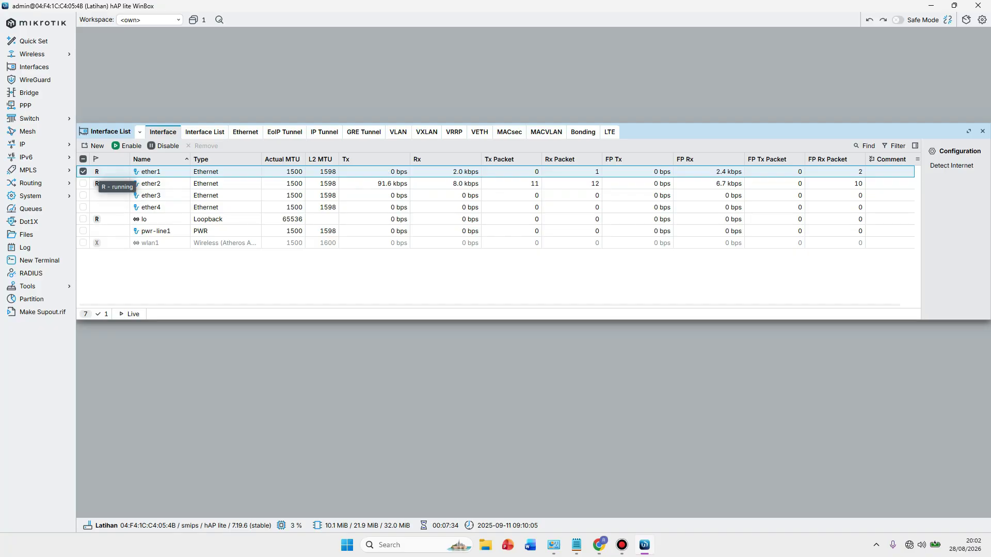
click(85, 172)
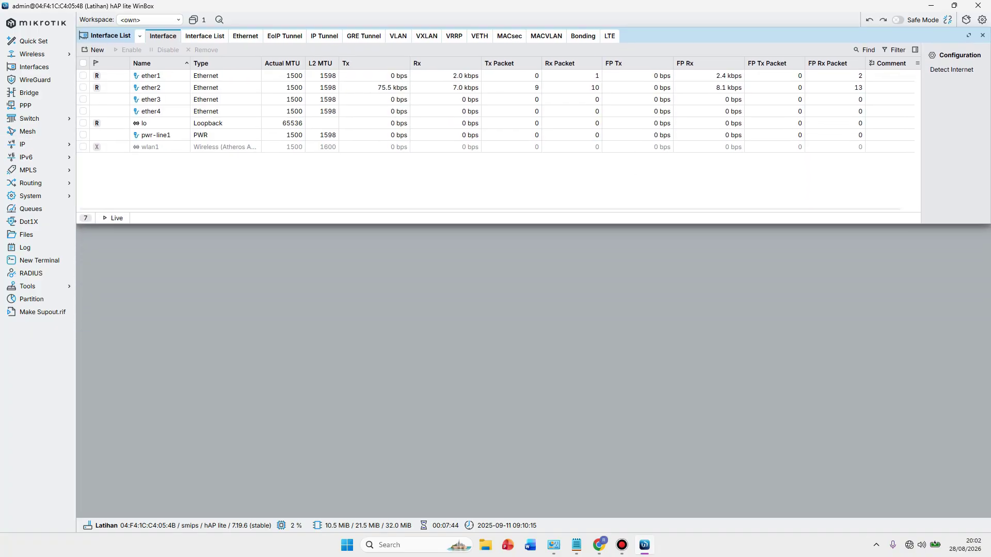
Open the IP > Addresses list and move it aside.
click(31, 144)
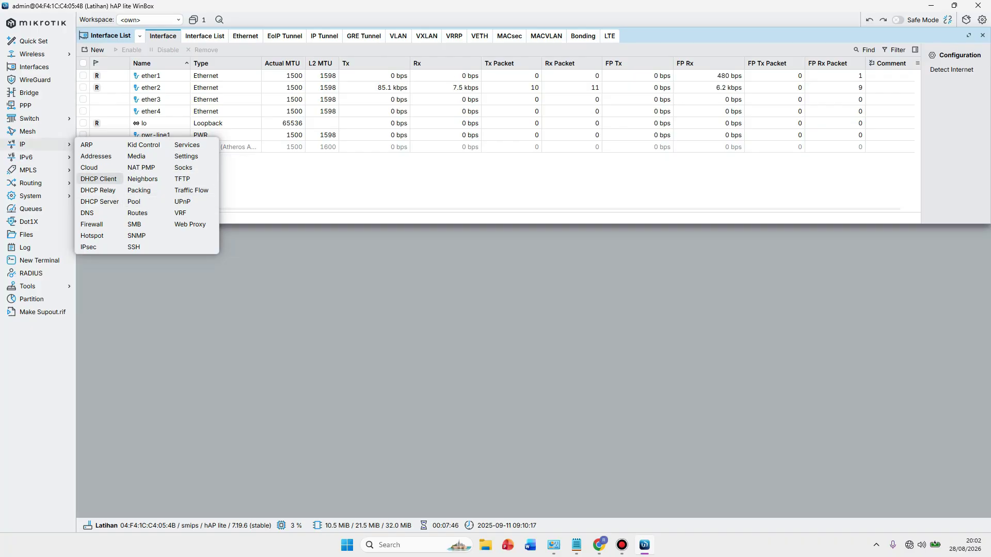
click(96, 156)
drag(320, 231, 209, 258)
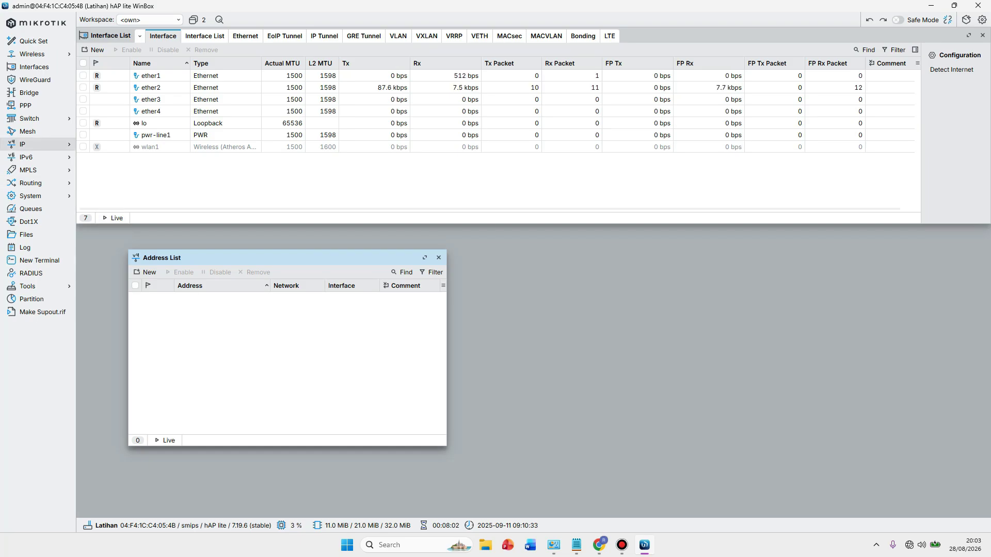
Add a DHCP client on ether1 under IP > DHCP Client and apply it.
click(24, 144)
click(98, 178)
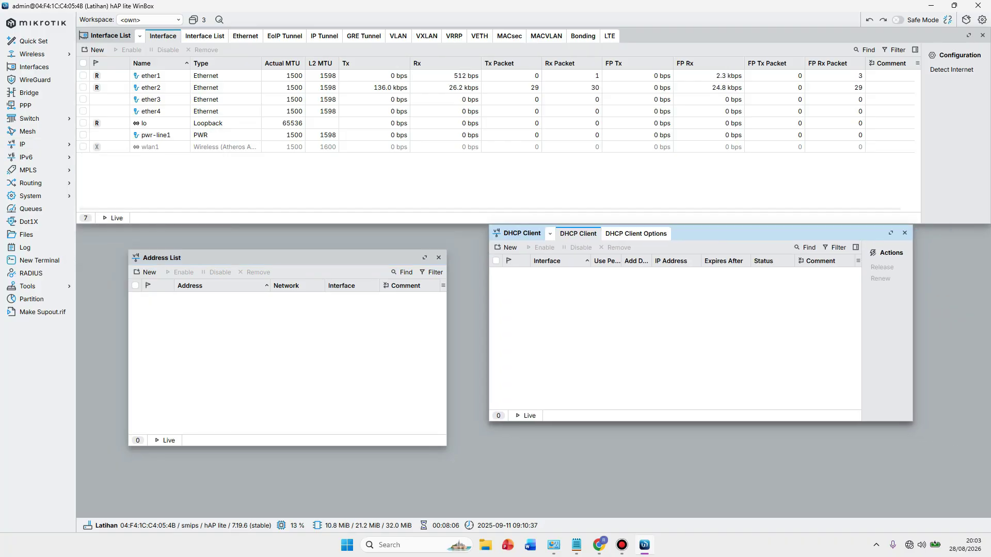
click(510, 248)
click(556, 268)
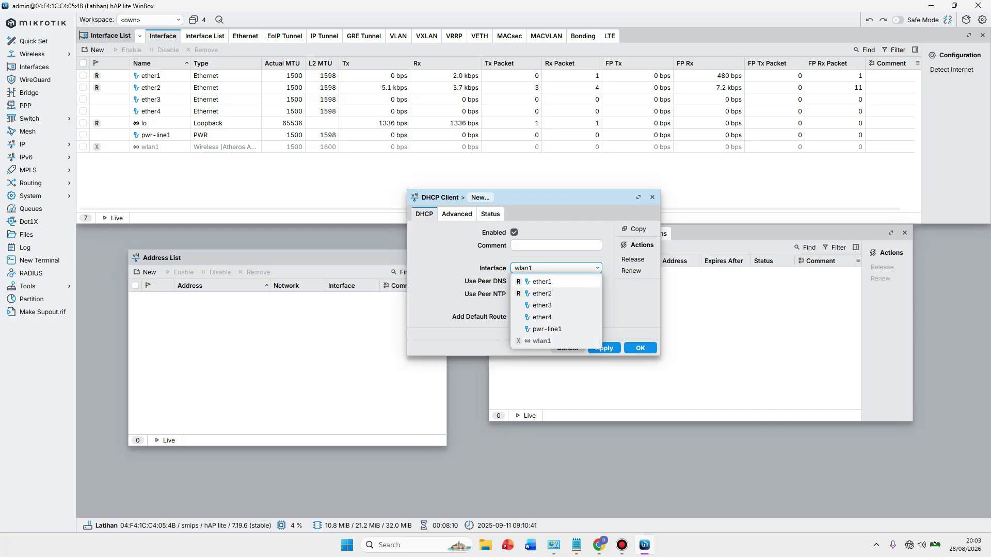
click(542, 281)
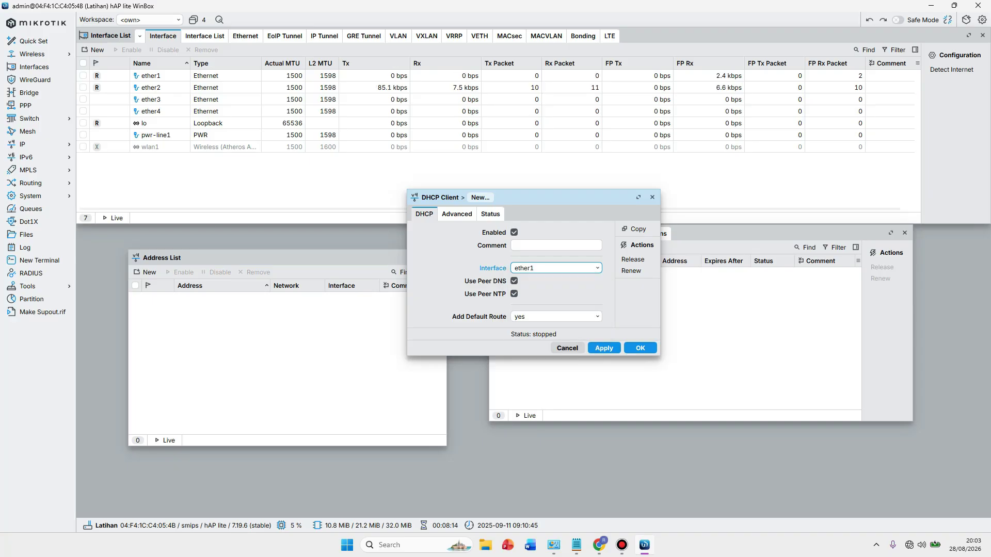
key(alt+Tab)
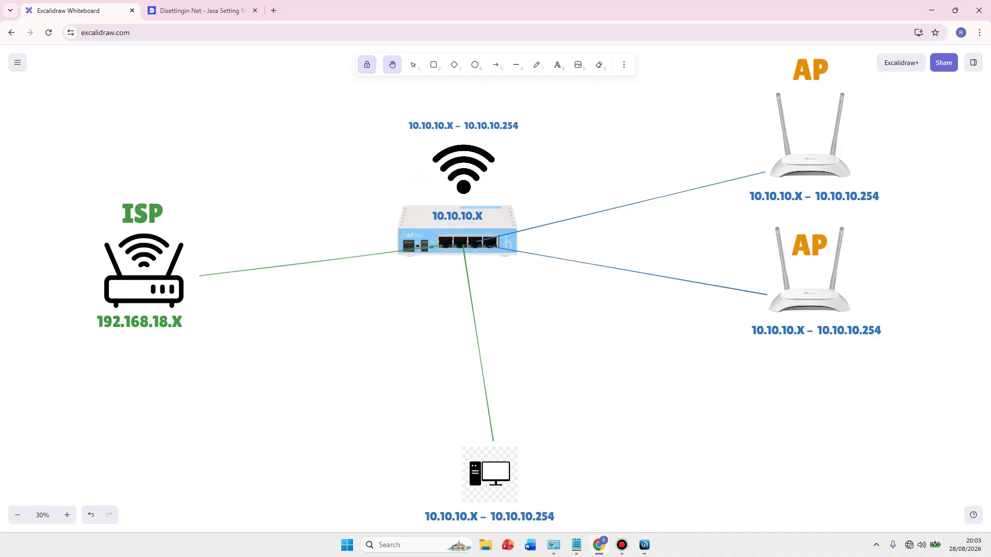
key(alt+Tab)
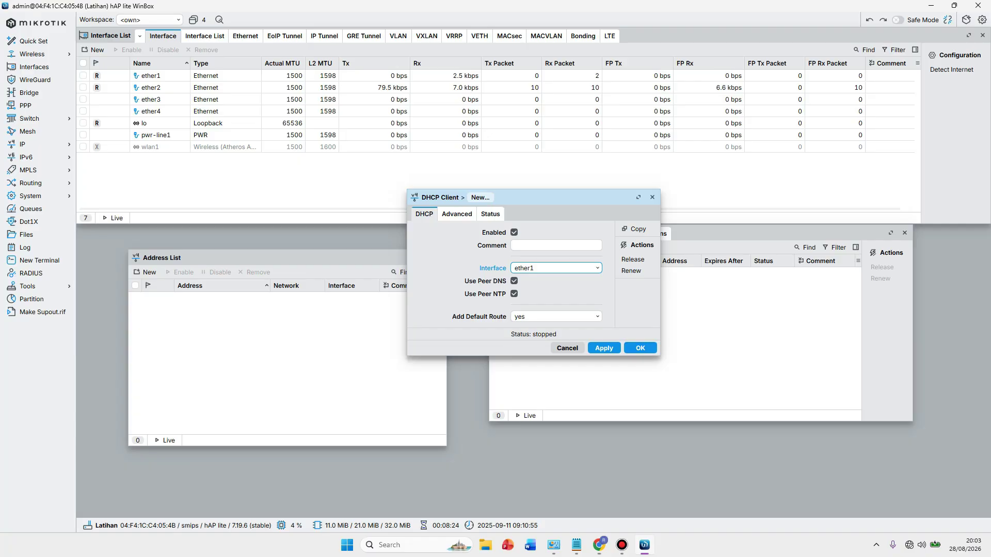
click(603, 348)
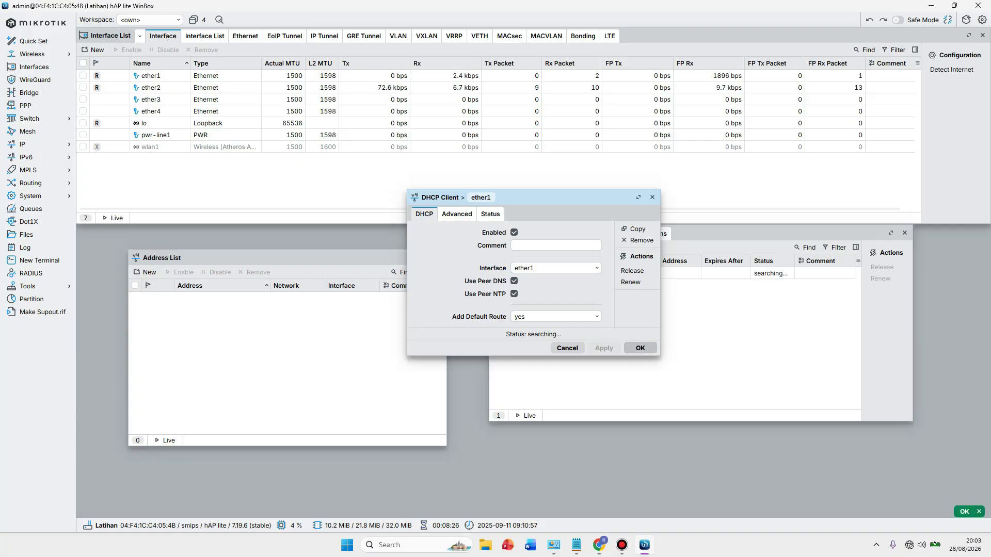
key(Return)
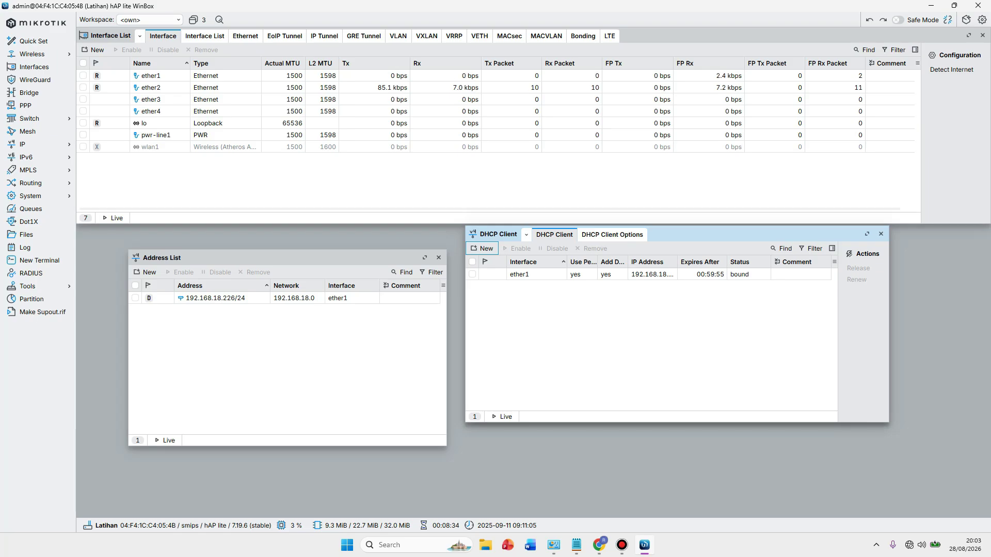
click(215, 297)
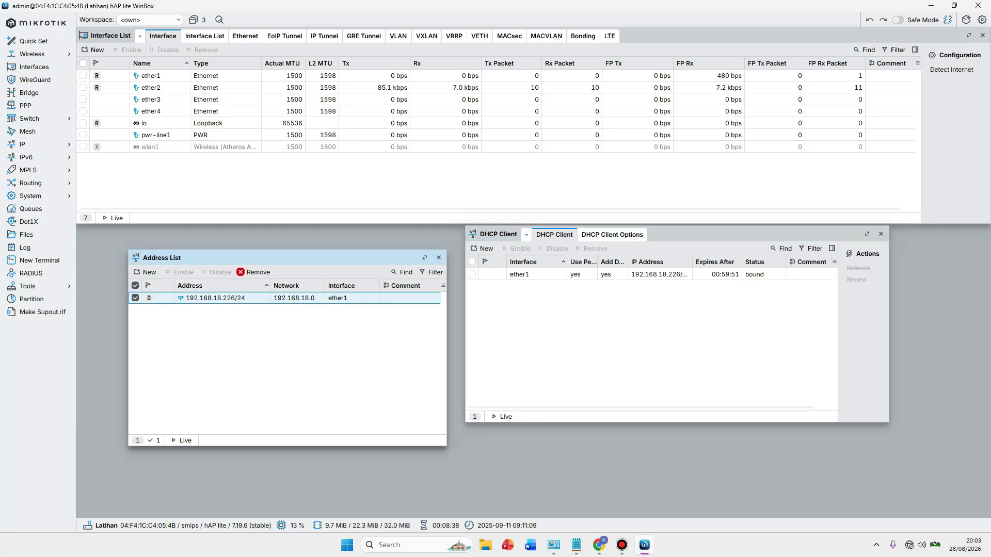
key(Escape)
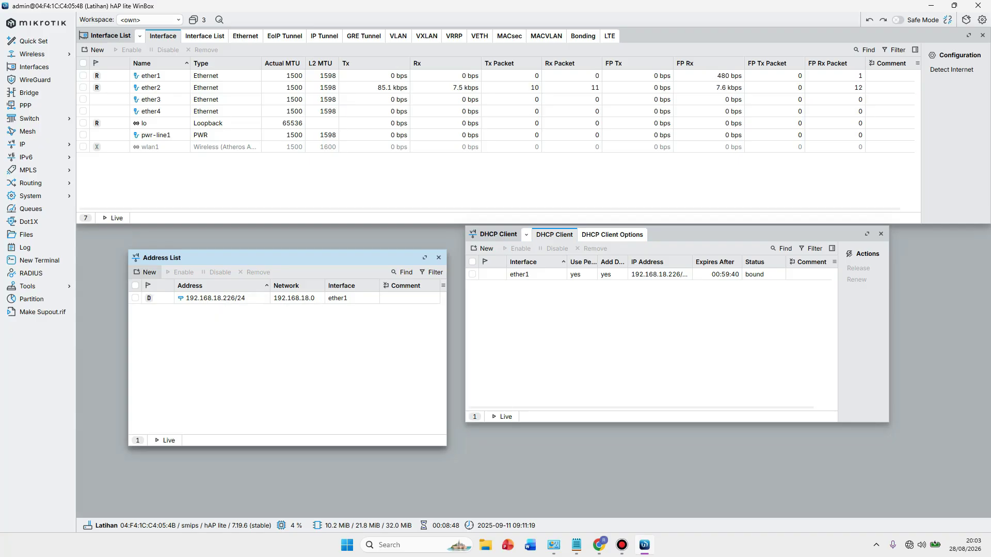
click(146, 272)
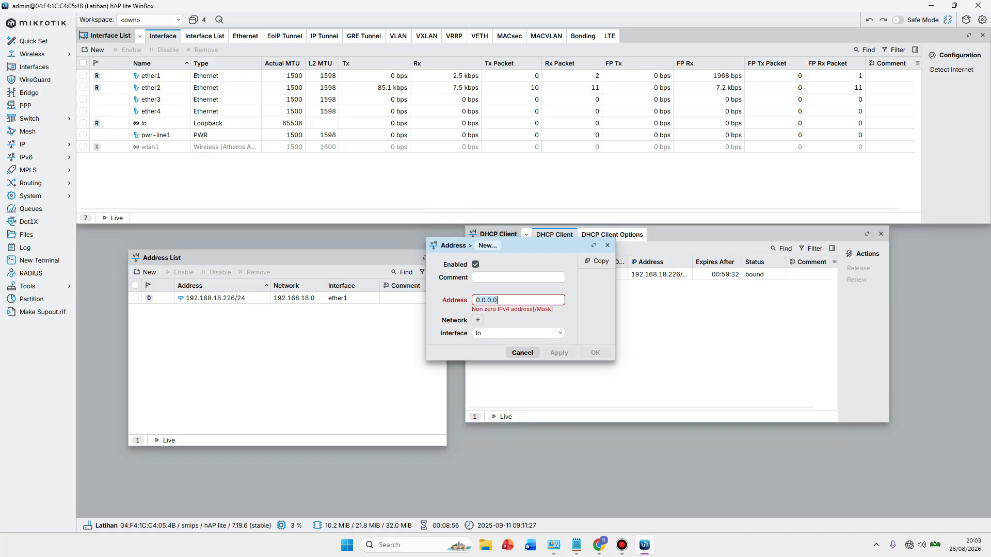
text(10.10)
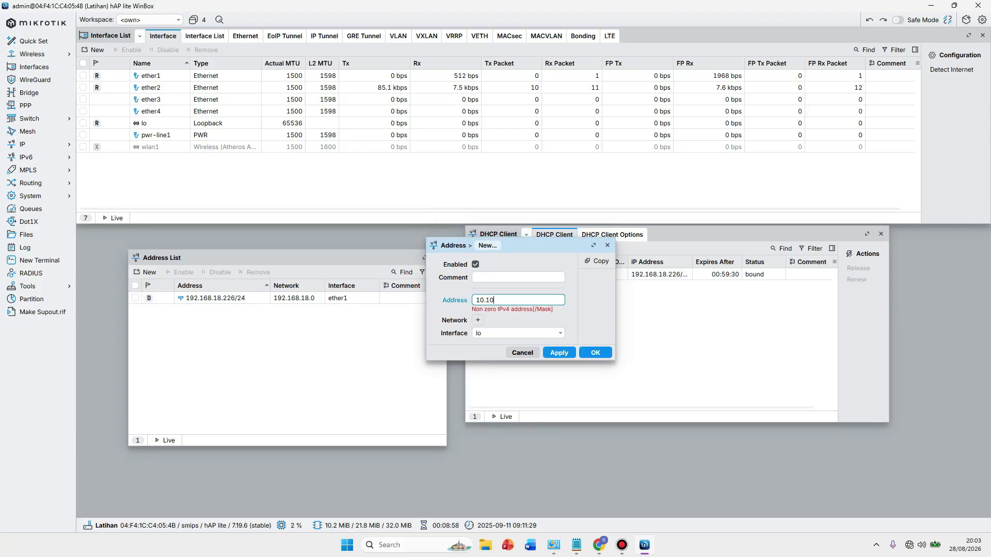
text(.10.10.)
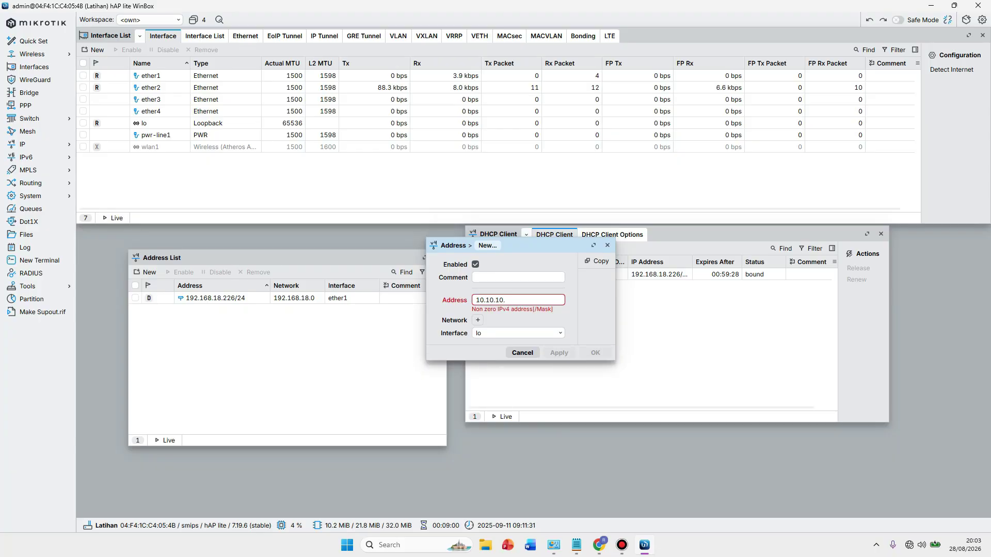
text(/24)
key(Tab)
key(alt+Down)
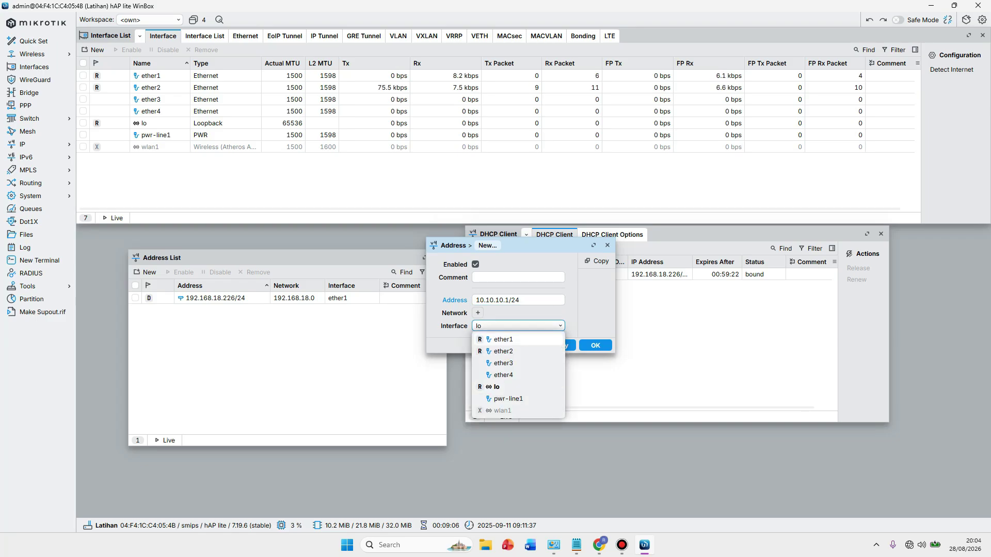
key(Down)
key(Return)
key(Tab)
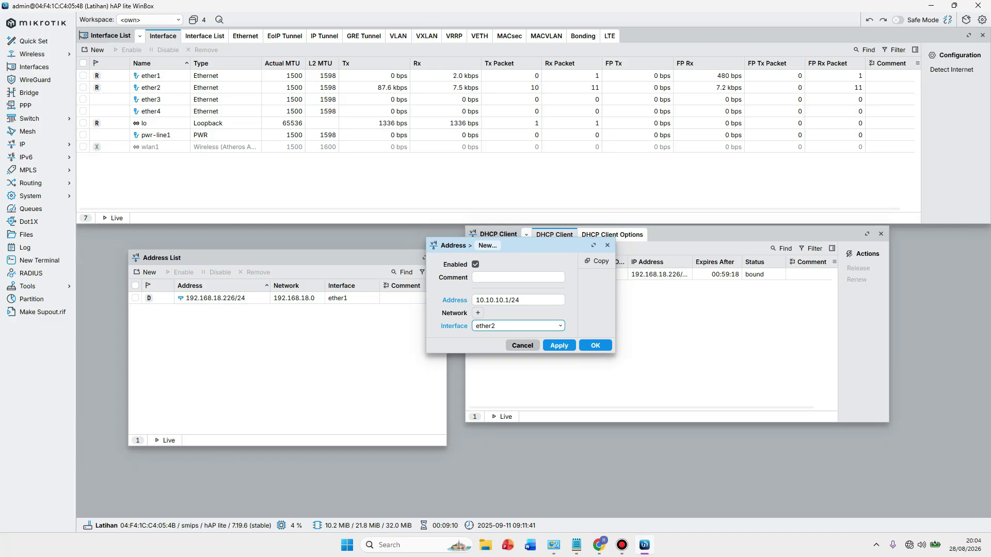
key(Return)
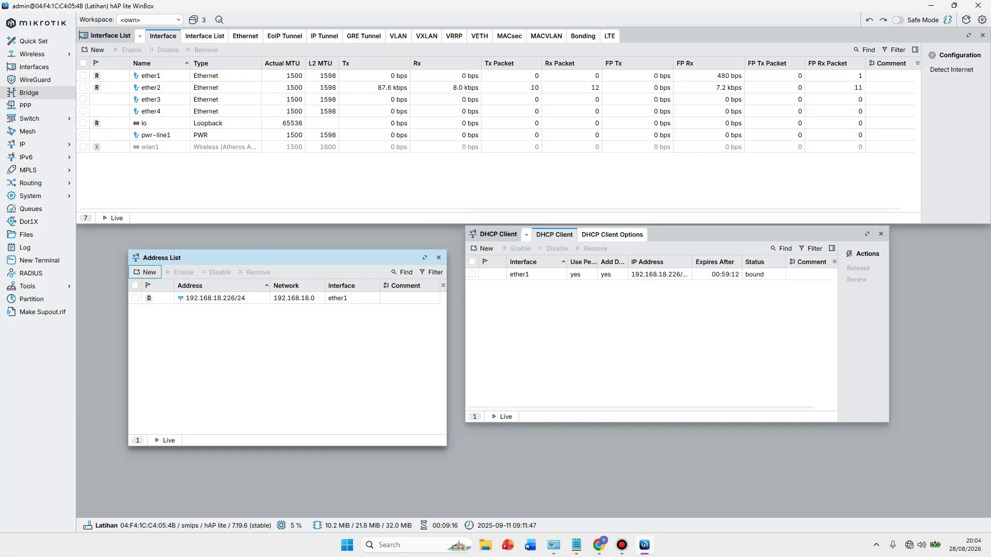
Create a new bridge named bridge-LAN.
click(29, 92)
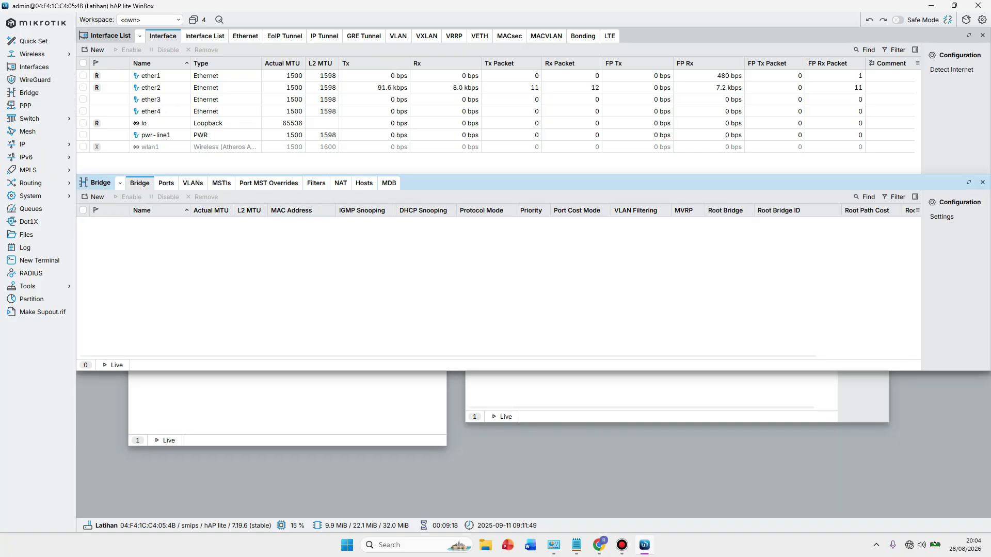
click(95, 197)
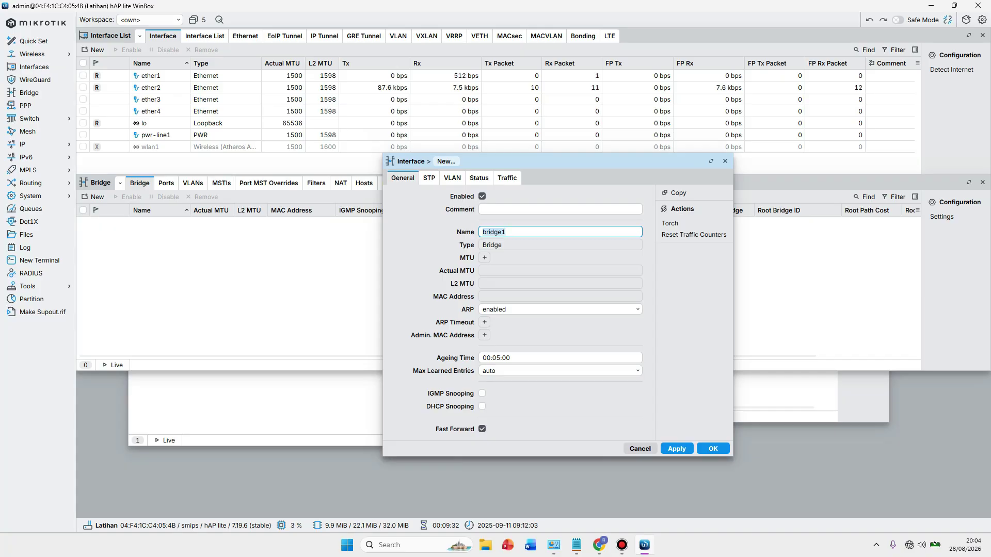
key(BackSpace)
text(-LAN)
click(676, 448)
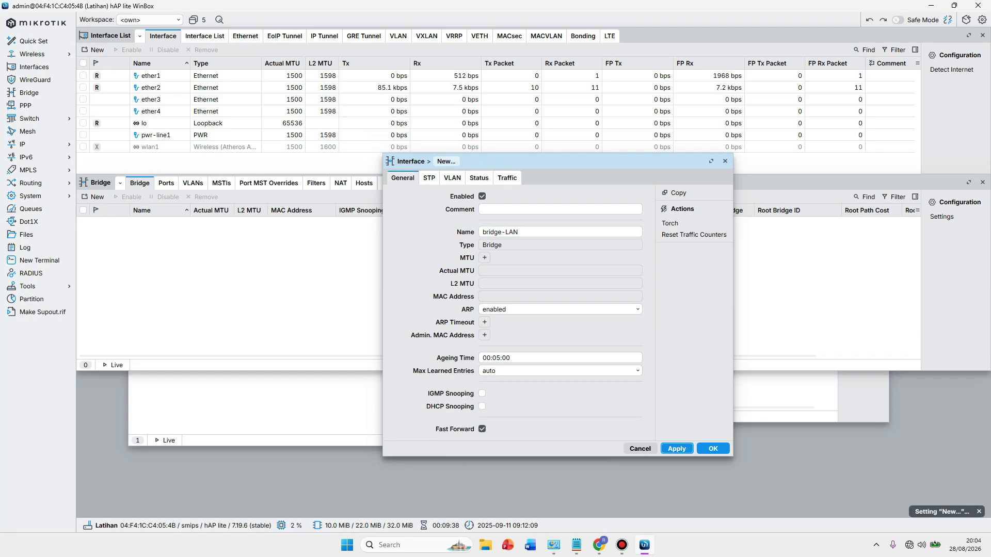
click(712, 448)
Add ether2 as a port of bridge-LAN.
click(167, 183)
click(95, 196)
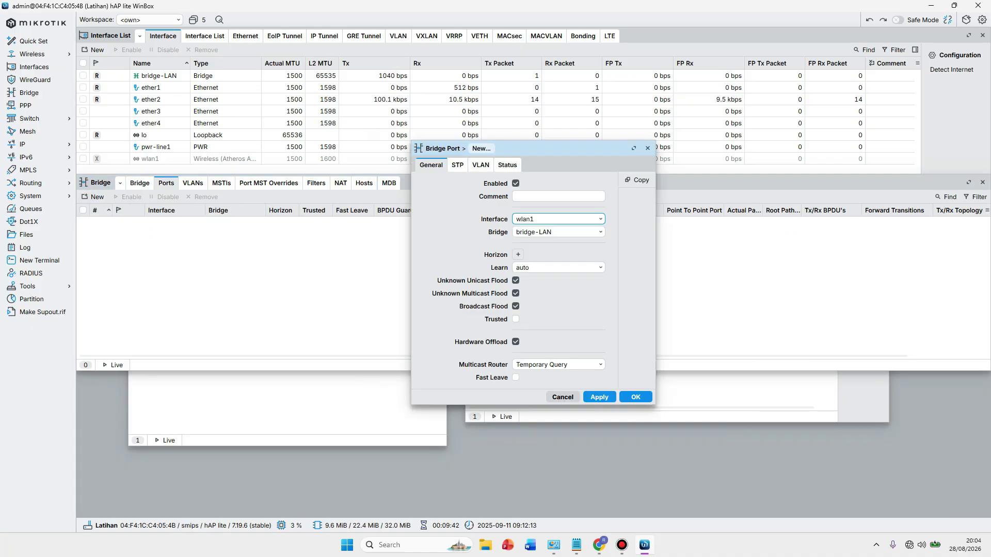
click(558, 219)
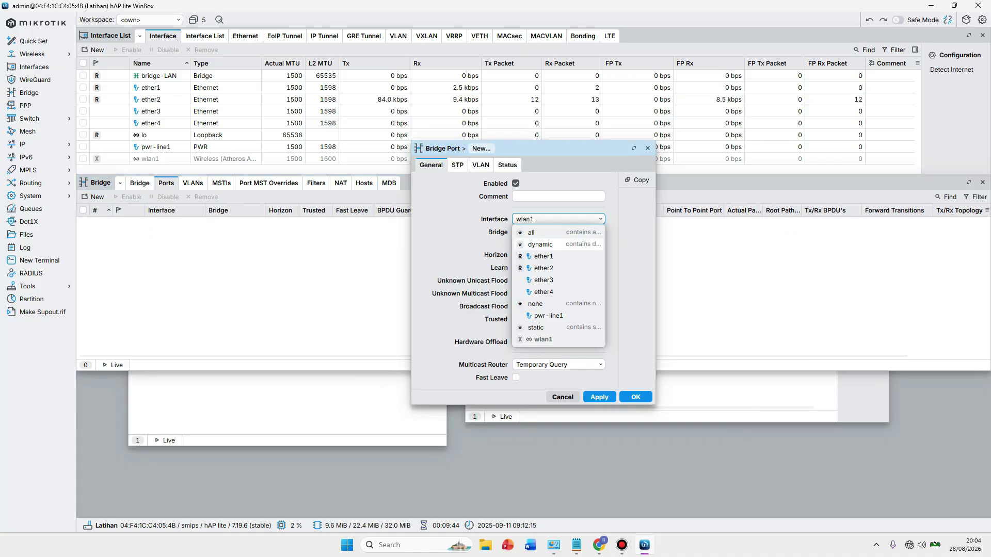
click(543, 268)
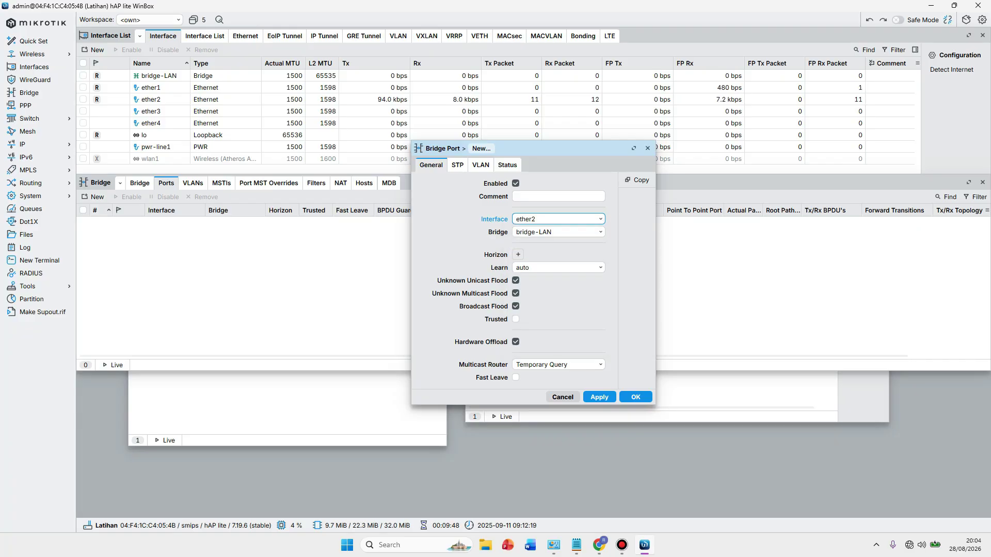
click(599, 397)
click(635, 397)
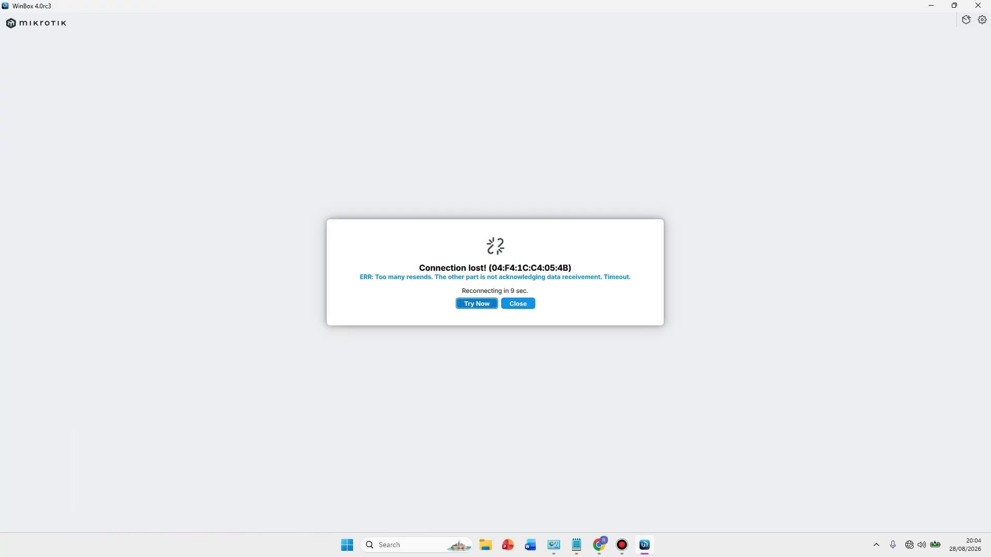
Reconnect to the Latihan router after the connection drops.
key(Escape)
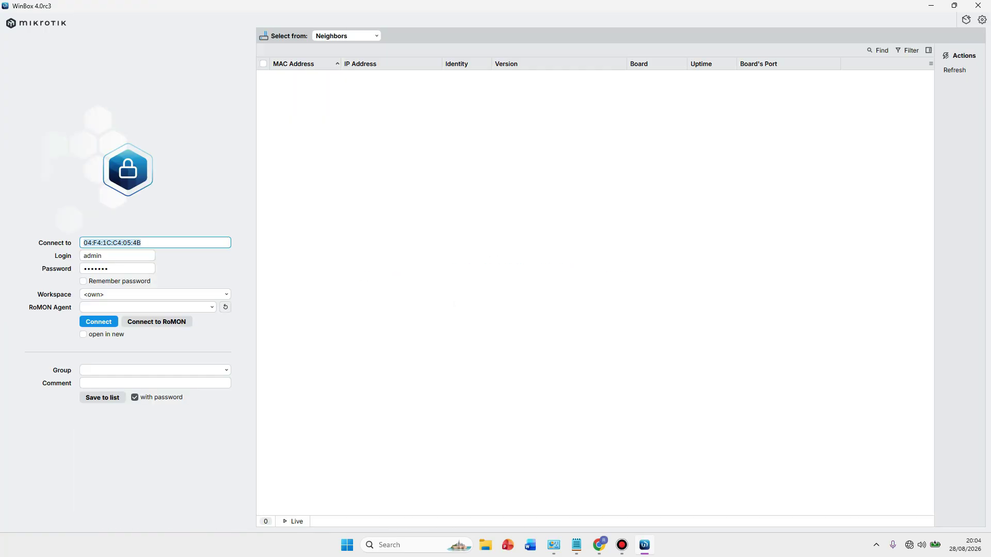
click(302, 75)
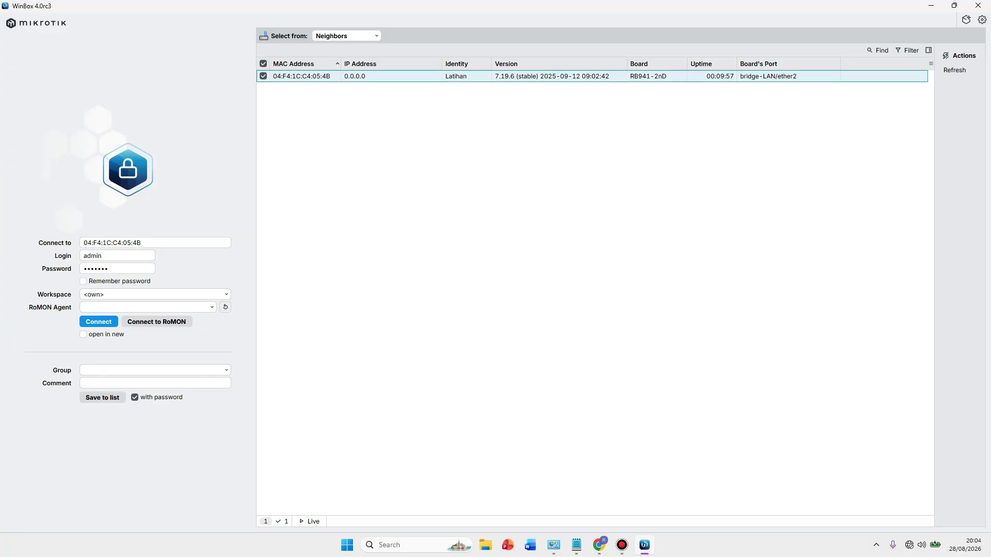
key(Return)
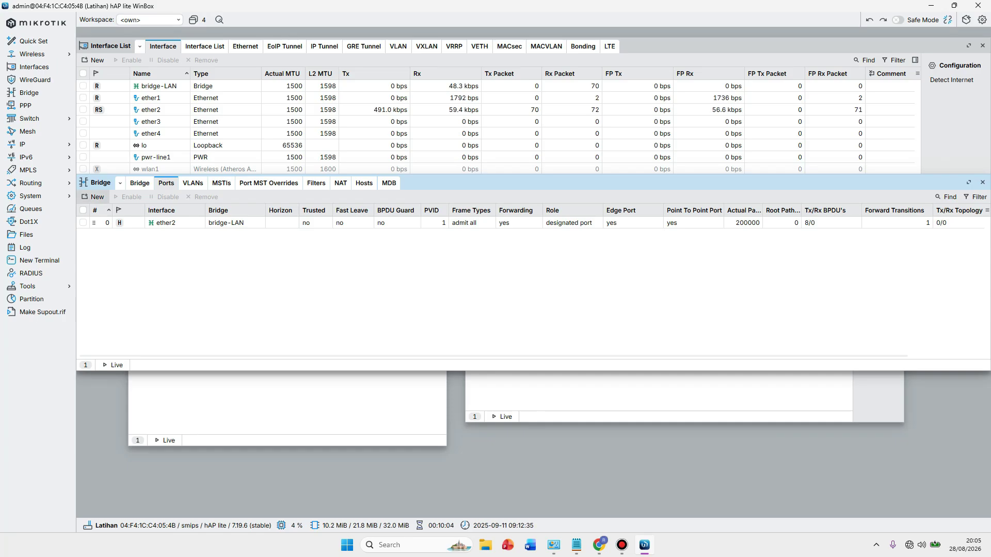
Add ether3 and ether4 as ports of bridge-LAN.
click(93, 197)
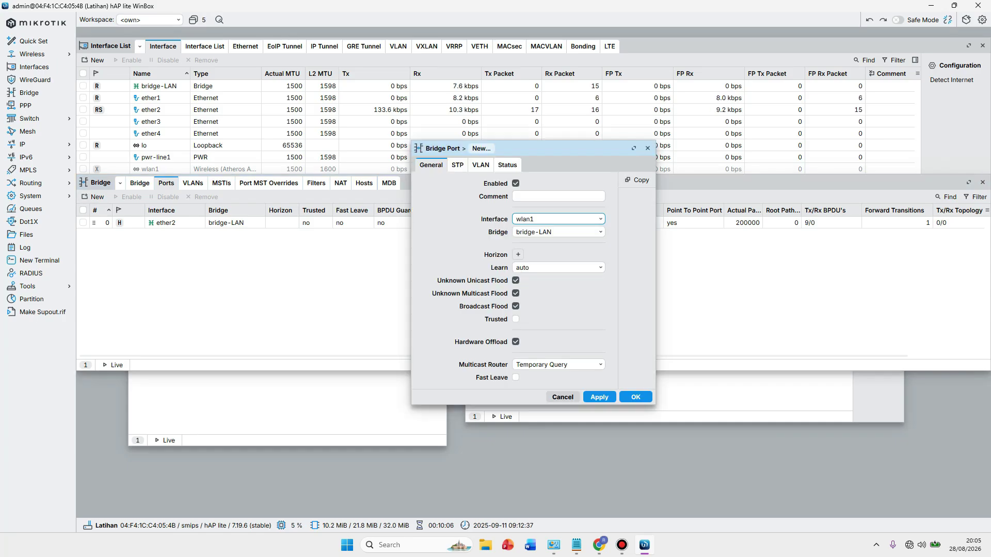
click(600, 219)
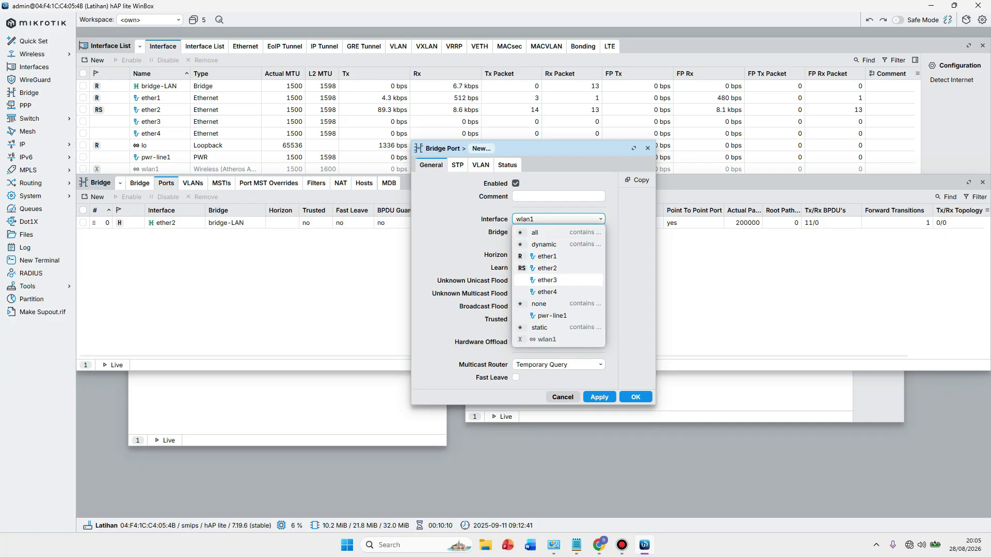
click(547, 280)
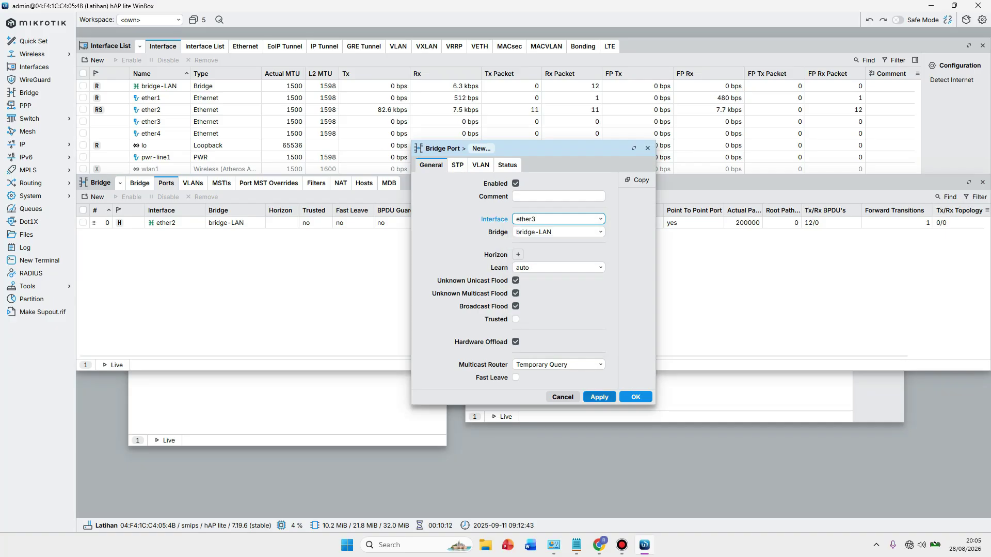
click(600, 397)
click(636, 397)
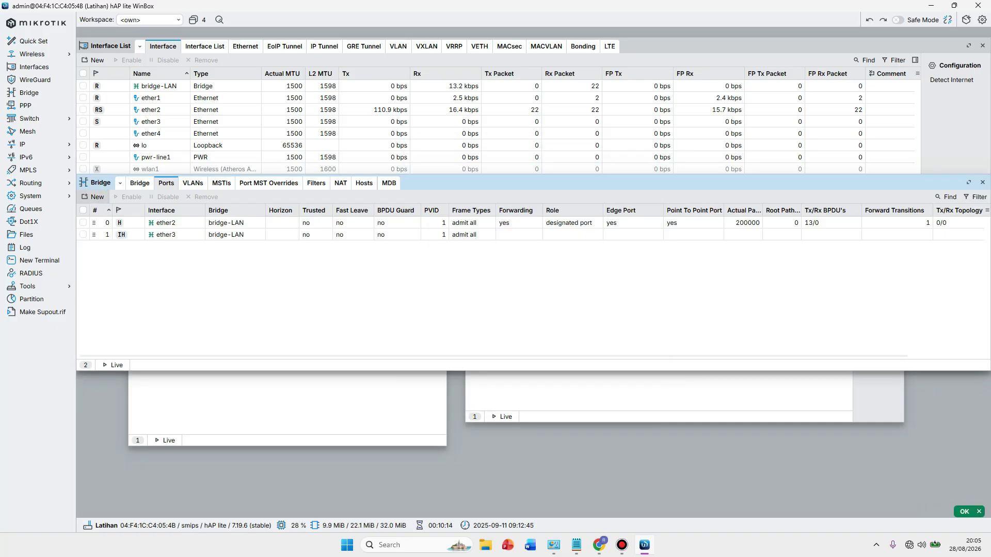
click(94, 197)
click(559, 219)
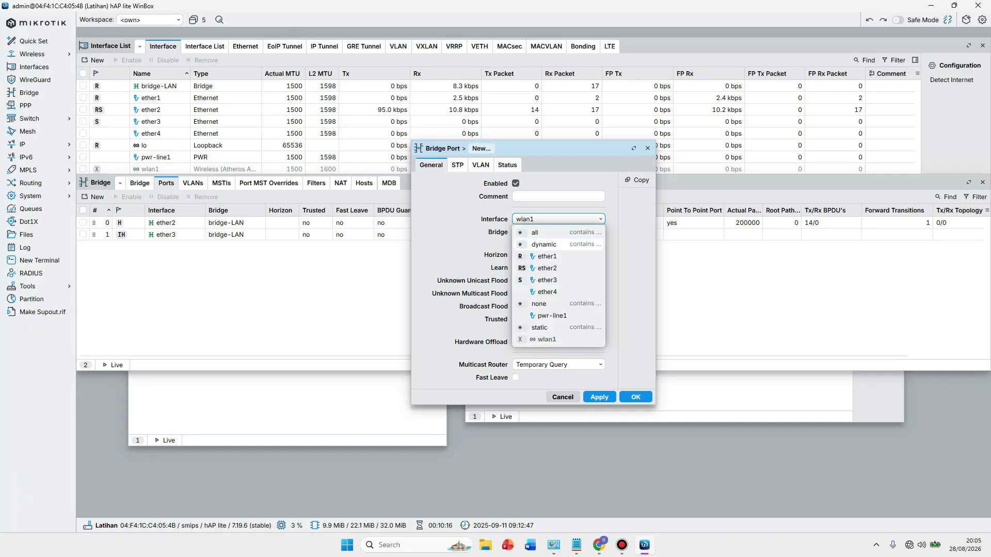
click(547, 291)
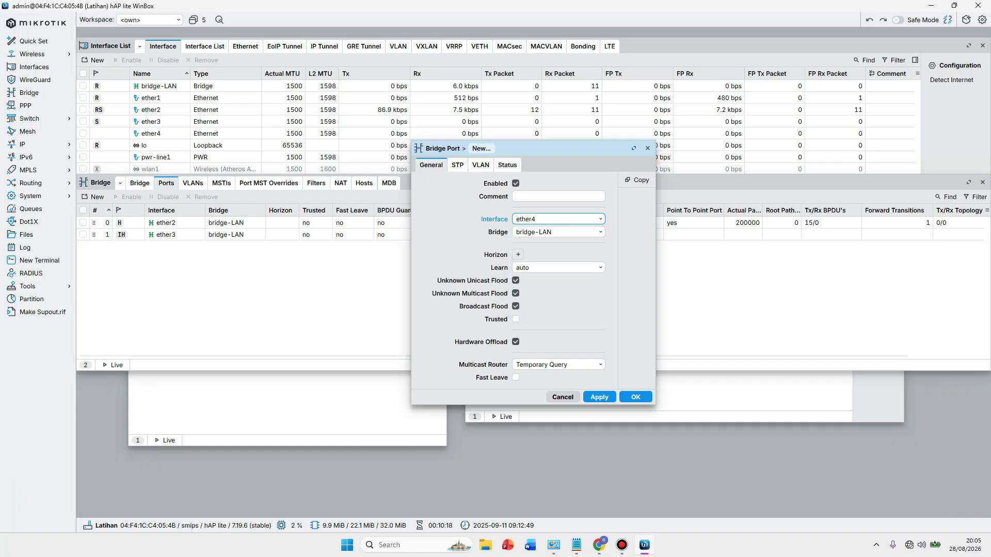
click(599, 397)
key(Escape)
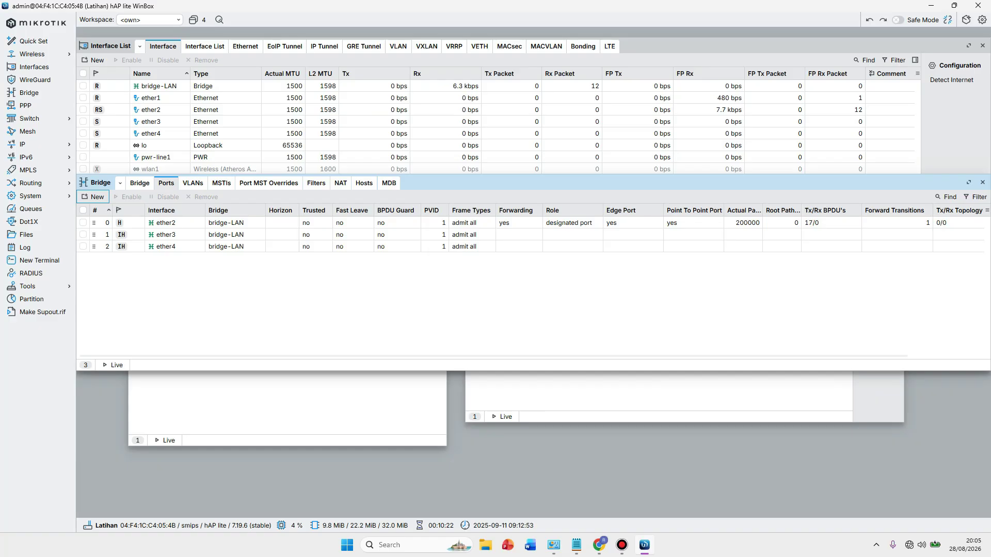
Add wlan1 as a bridge-LAN port and bring the Address List forward.
key(alt+Tab)
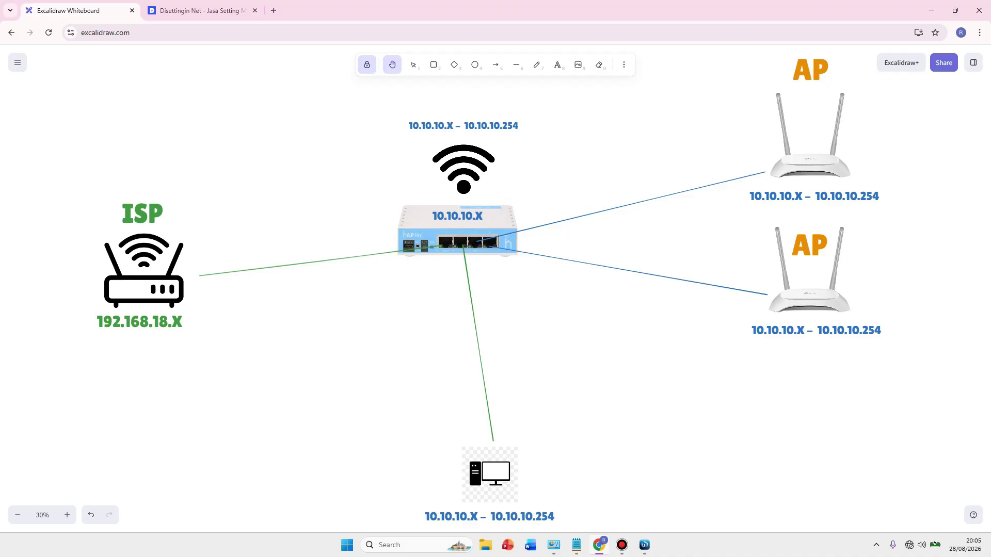
key(alt+Tab)
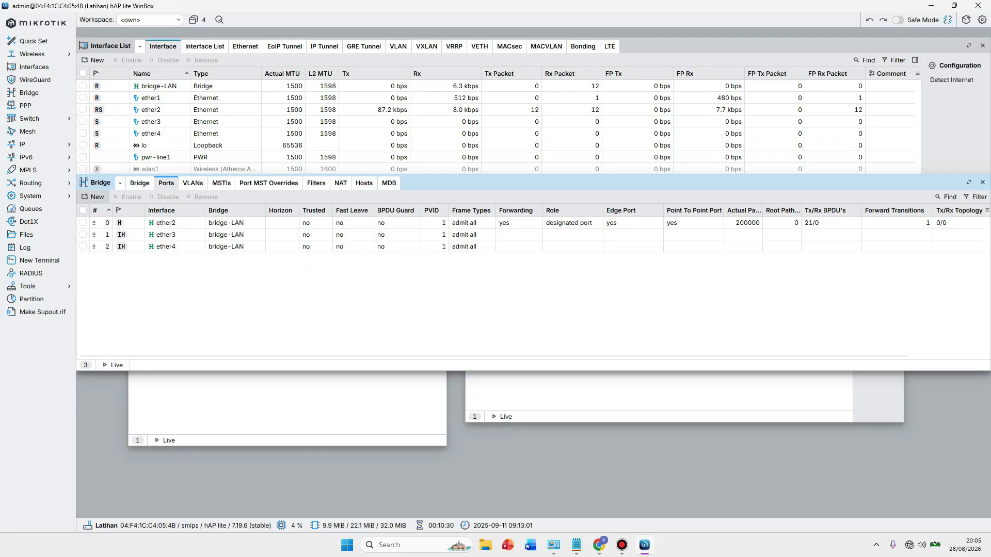
click(94, 197)
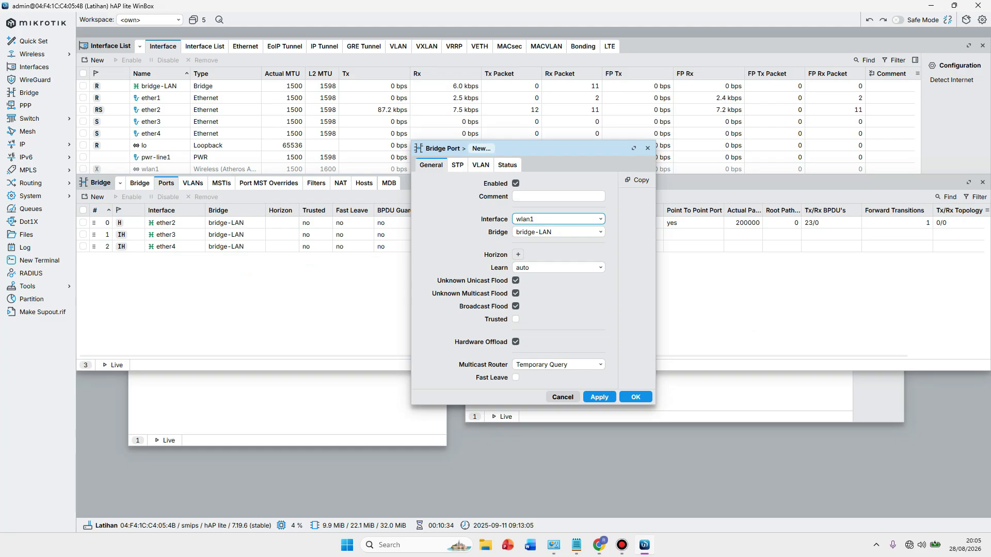
click(600, 396)
click(636, 397)
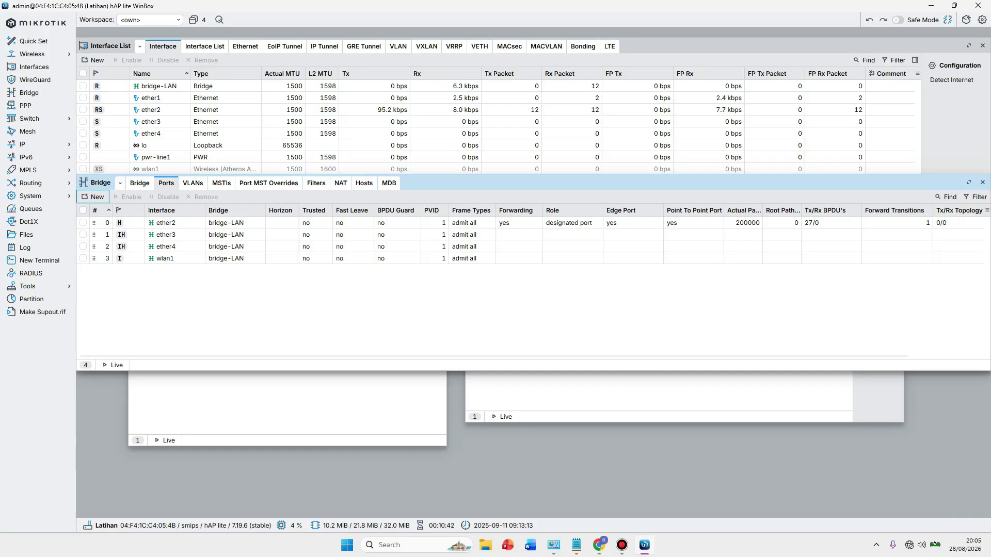
click(287, 407)
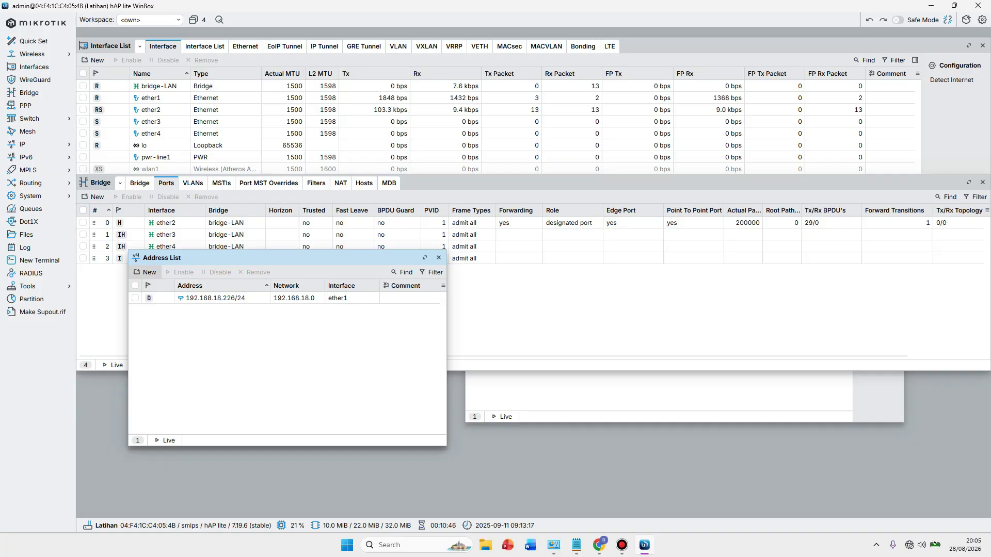
Add the static address 10.10.10.1/24 on interface bridge-LAN.
click(146, 272)
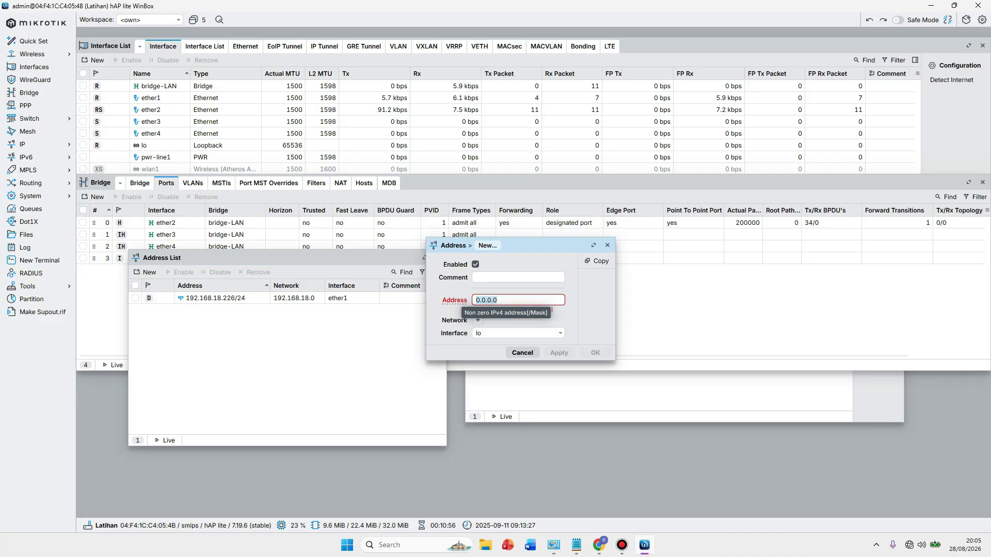
text(10)
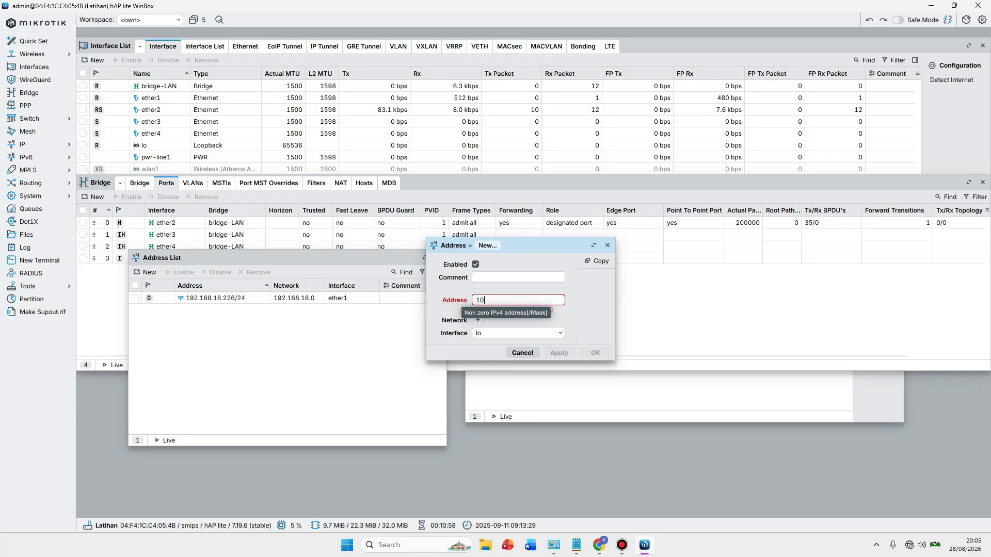
text(.10.1)
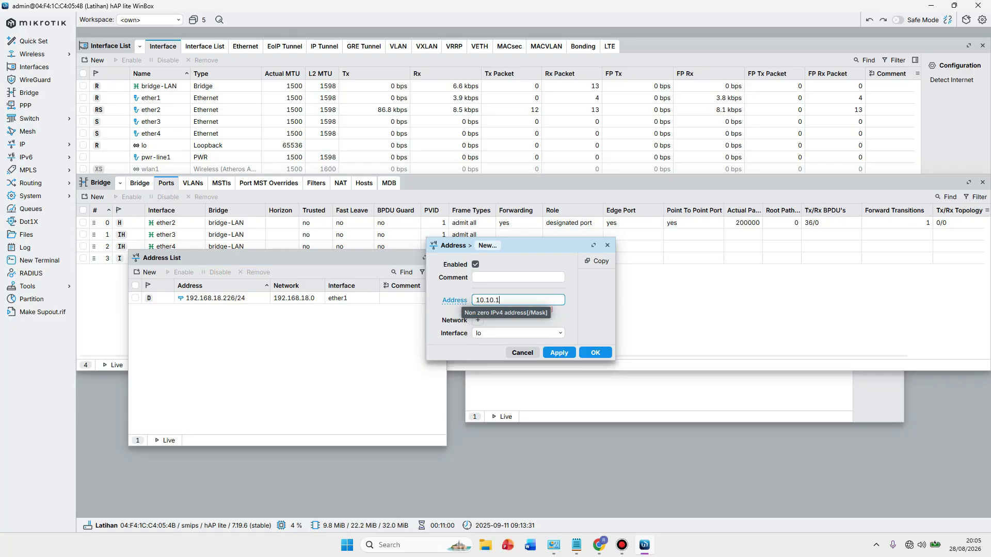
text(0.1/24)
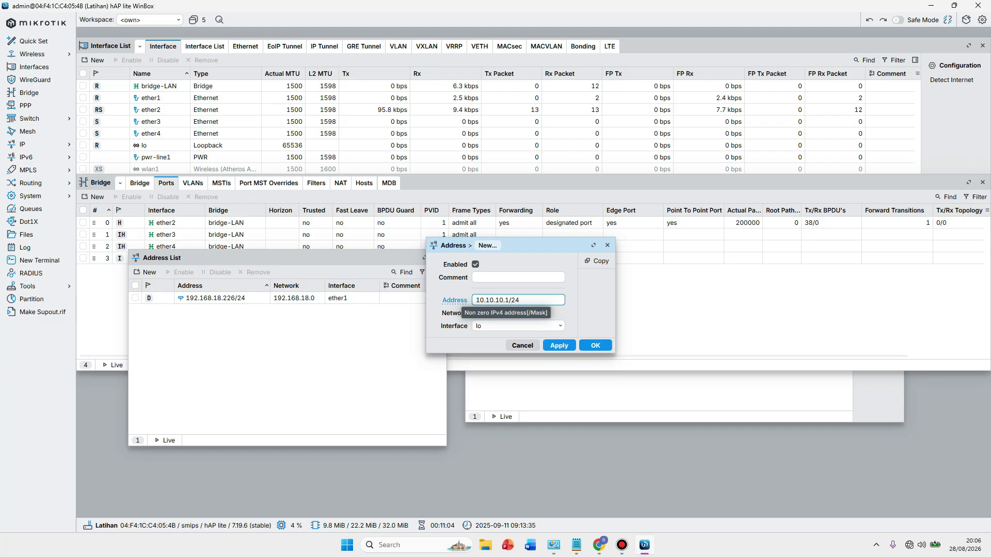
click(560, 326)
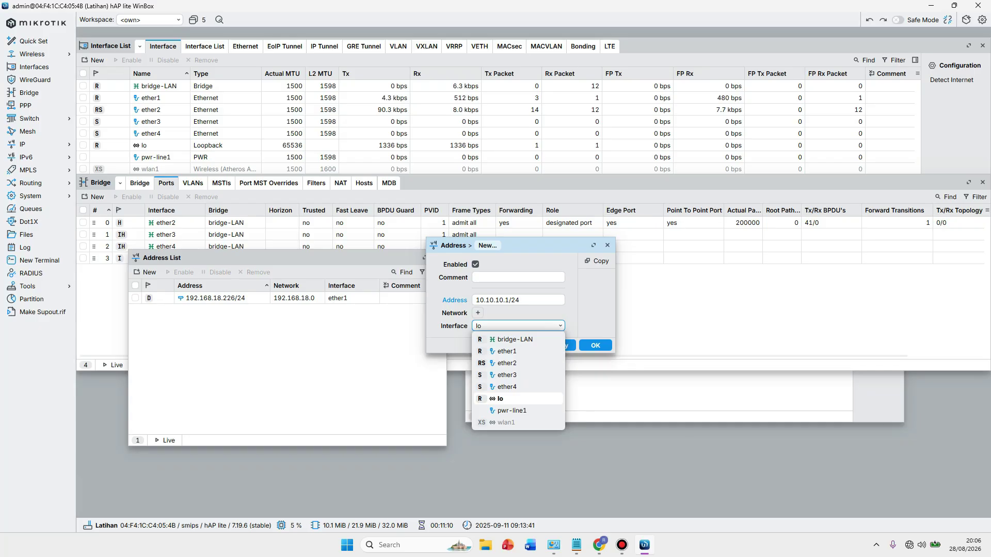
key(Return)
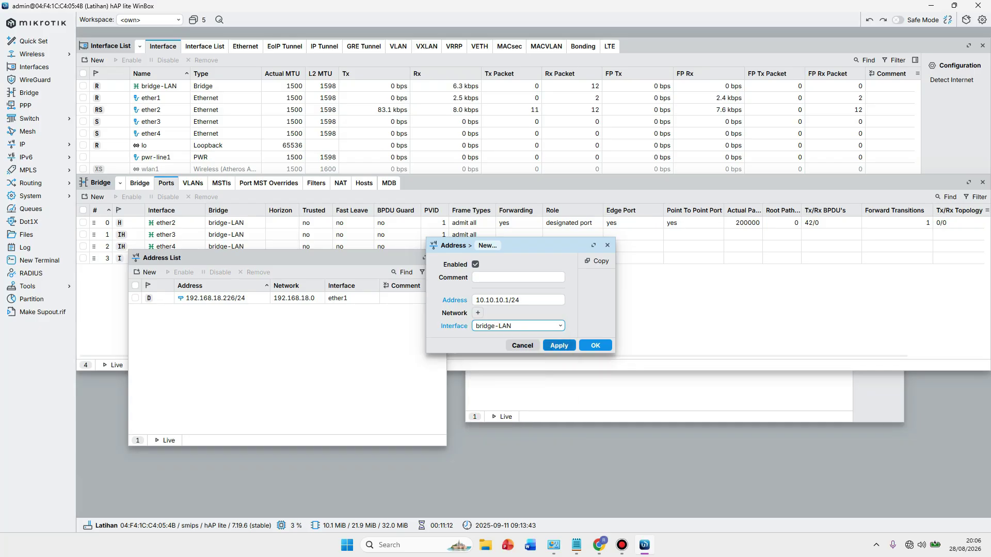
key(Return)
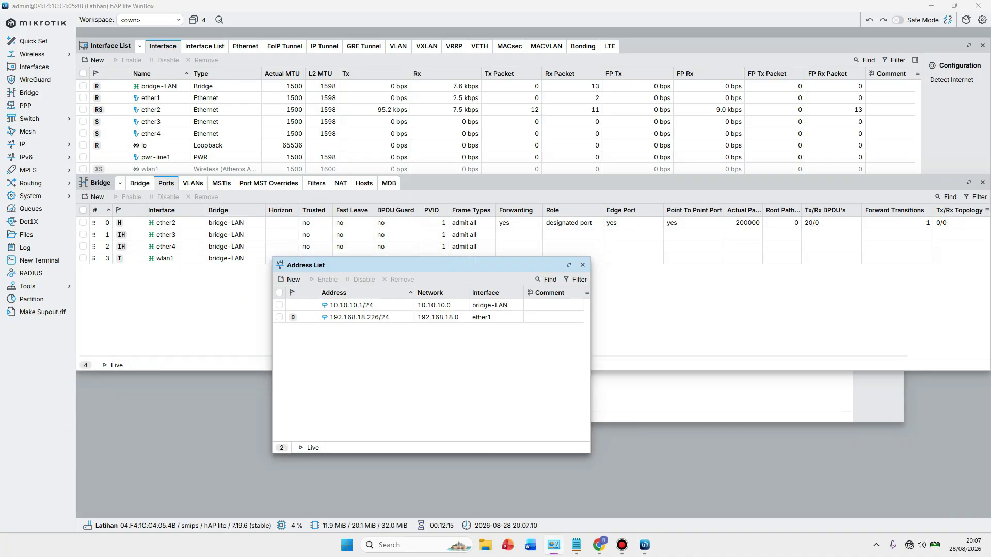
click(351, 305)
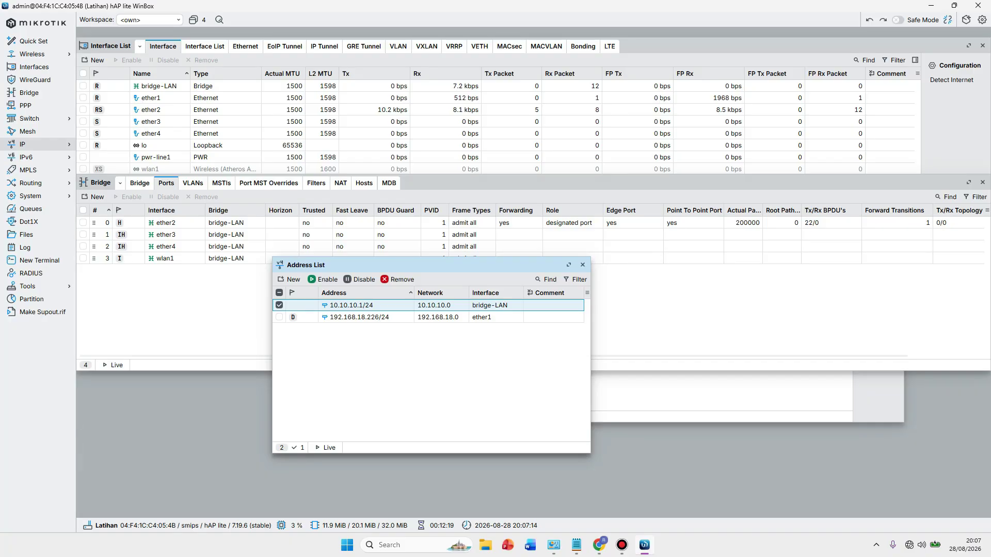
Run DHCP Setup on bridge-LAN with address space 10.10.10.0/24 and gateway 10.10.10.1.
click(31, 144)
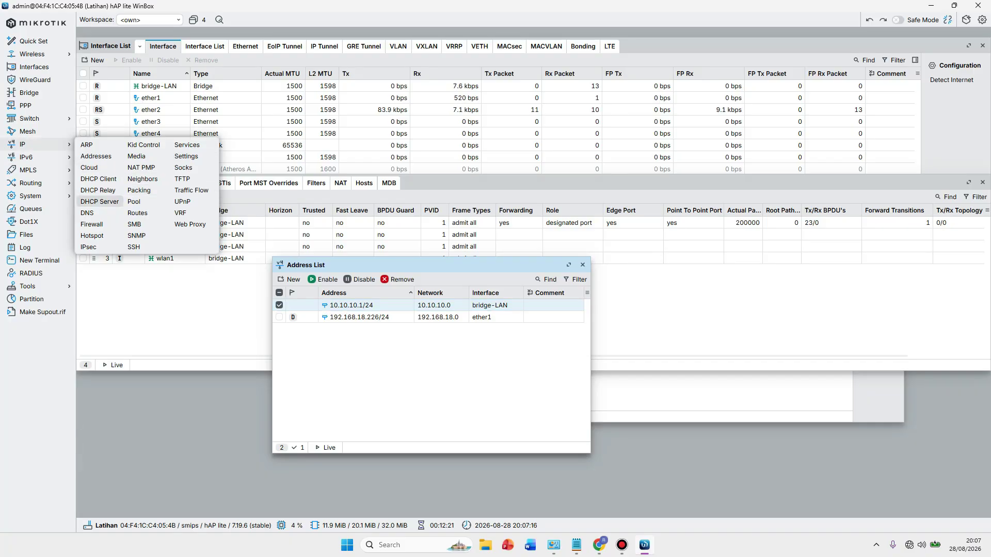
click(100, 202)
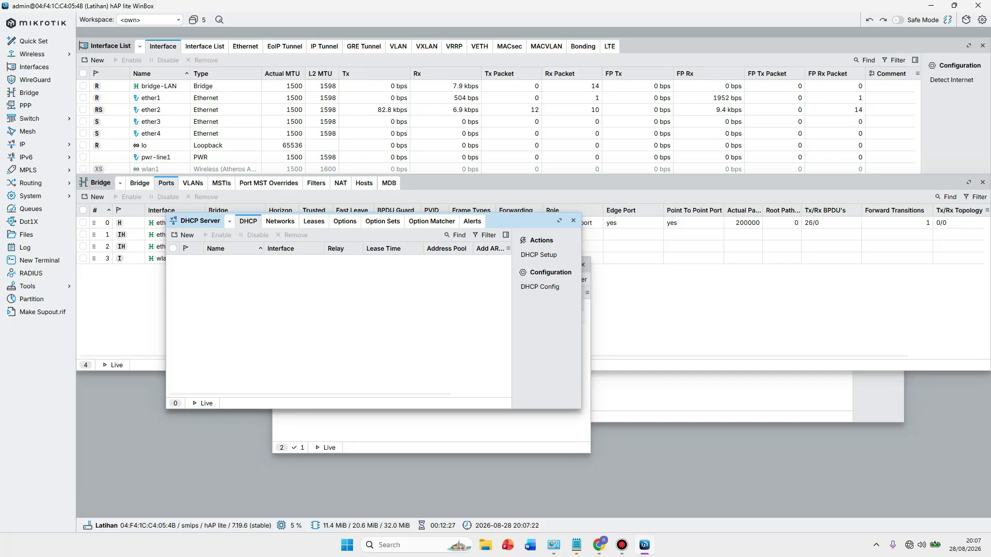
click(539, 254)
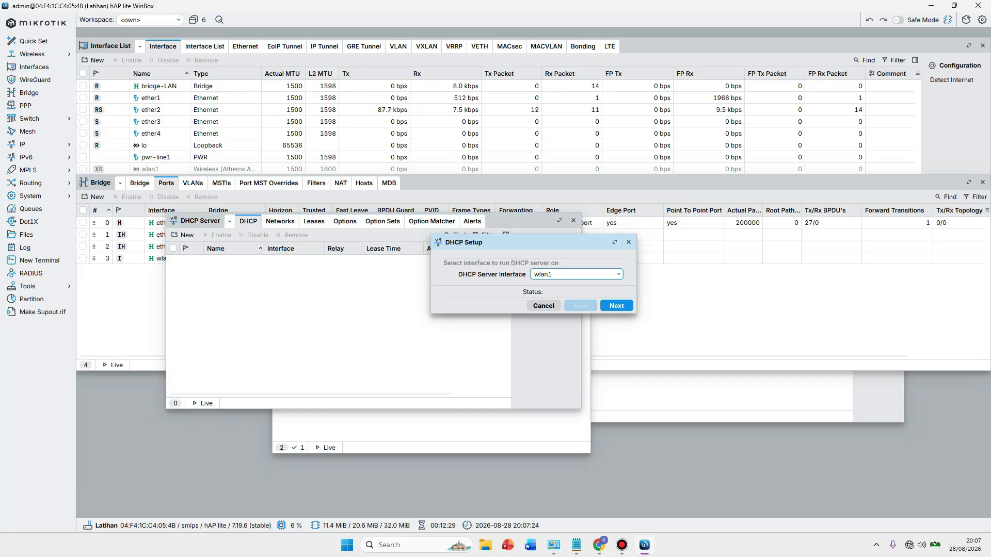
click(576, 274)
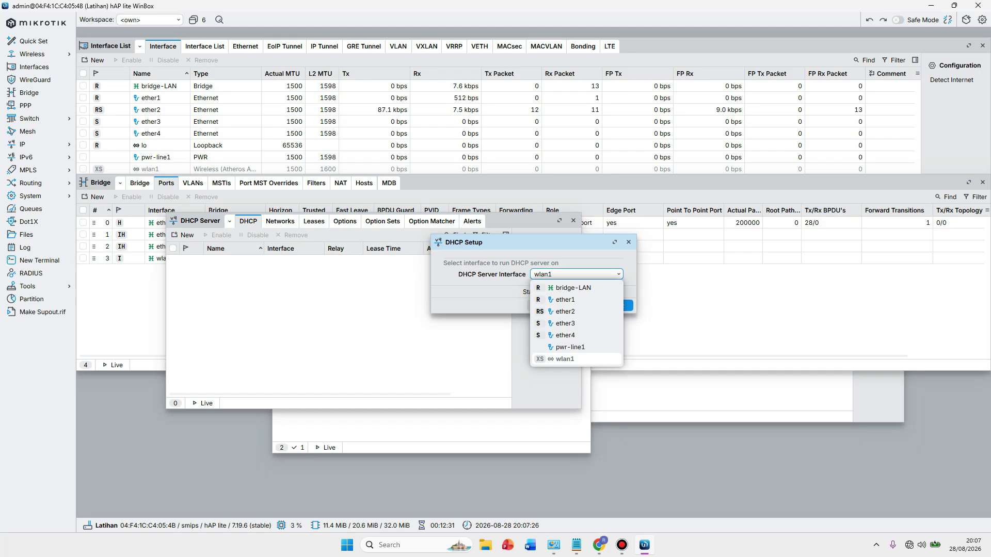
click(573, 287)
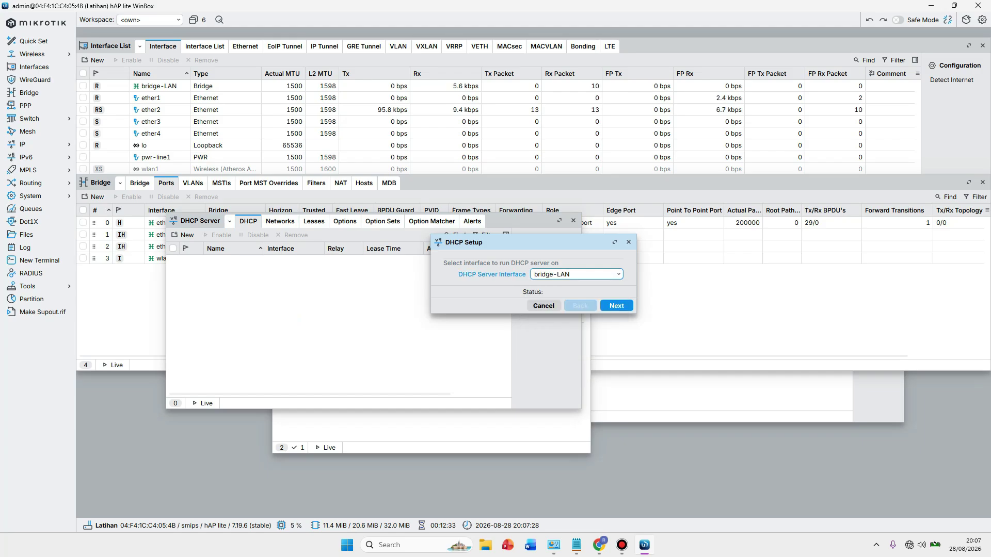
click(616, 306)
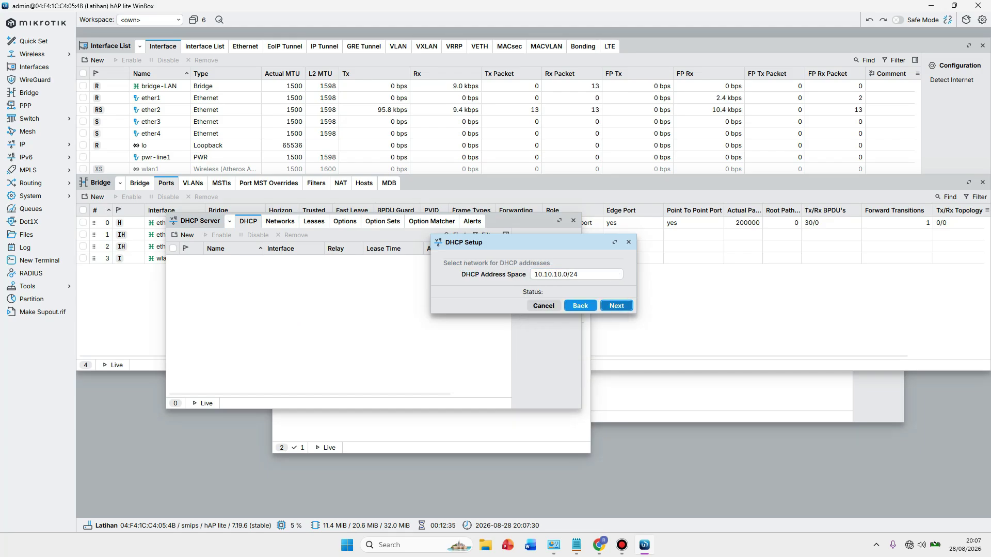
key(Return)
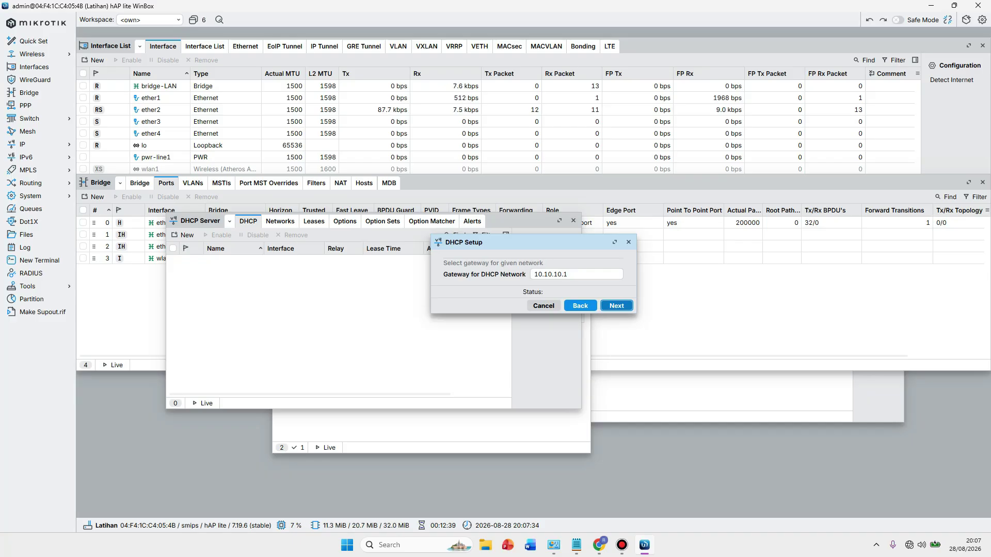
key(Return)
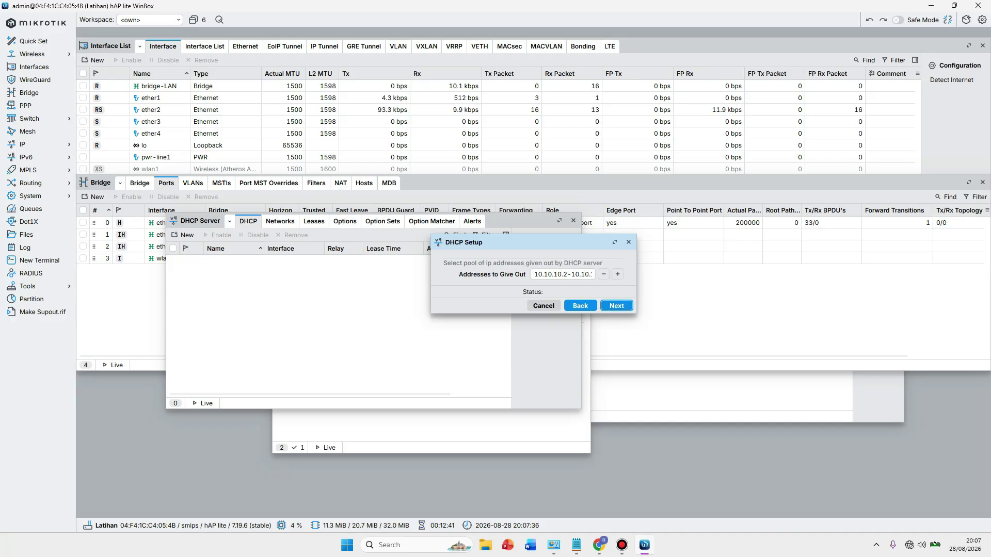
key(Return)
key(Return)
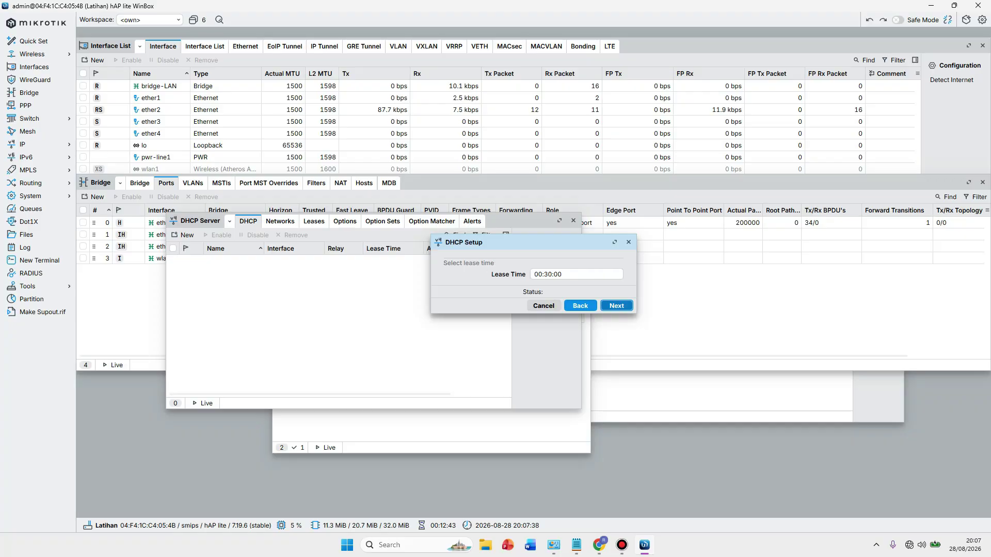
key(Return)
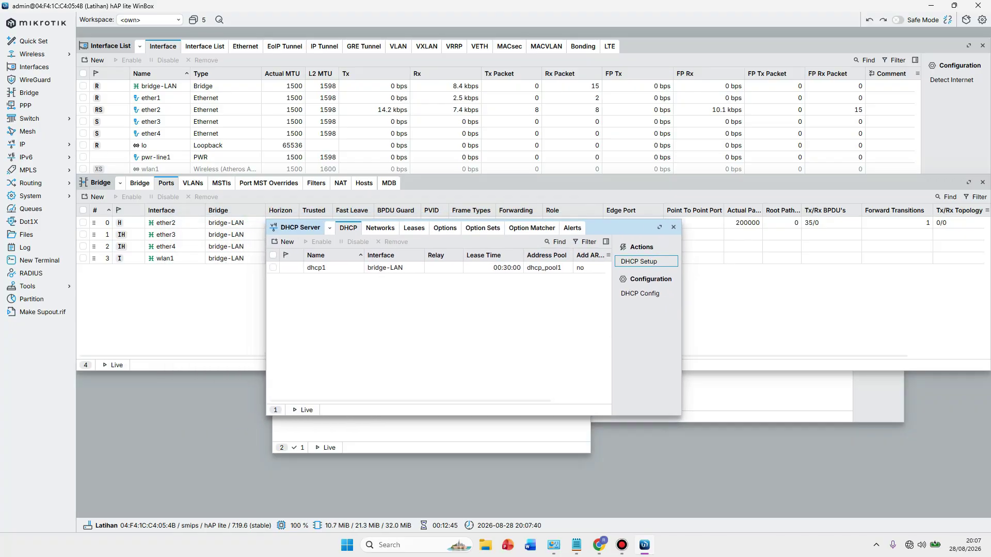
Review the 10.10.10.0/24 entry in the DHCP Networks list without changes.
click(380, 227)
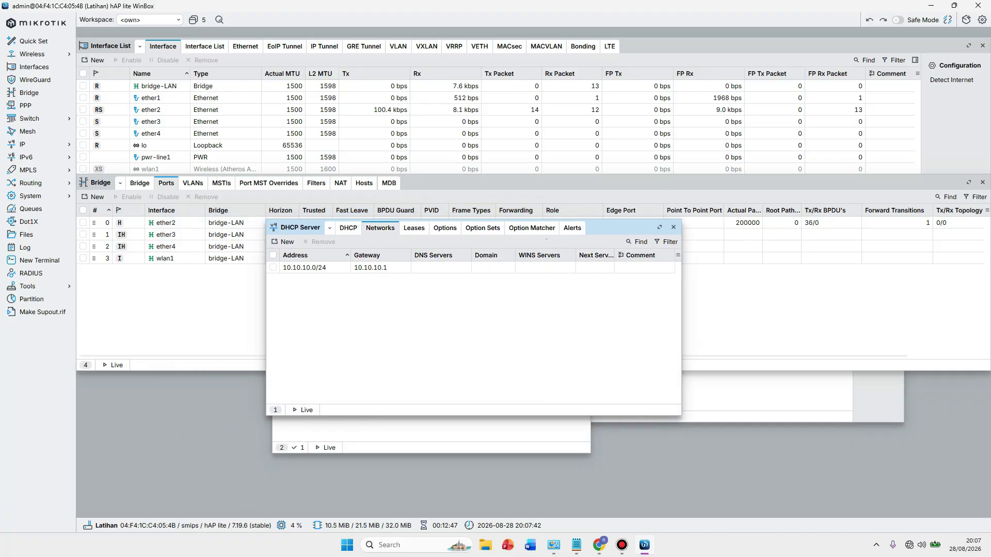
double_click(304, 267)
click(539, 206)
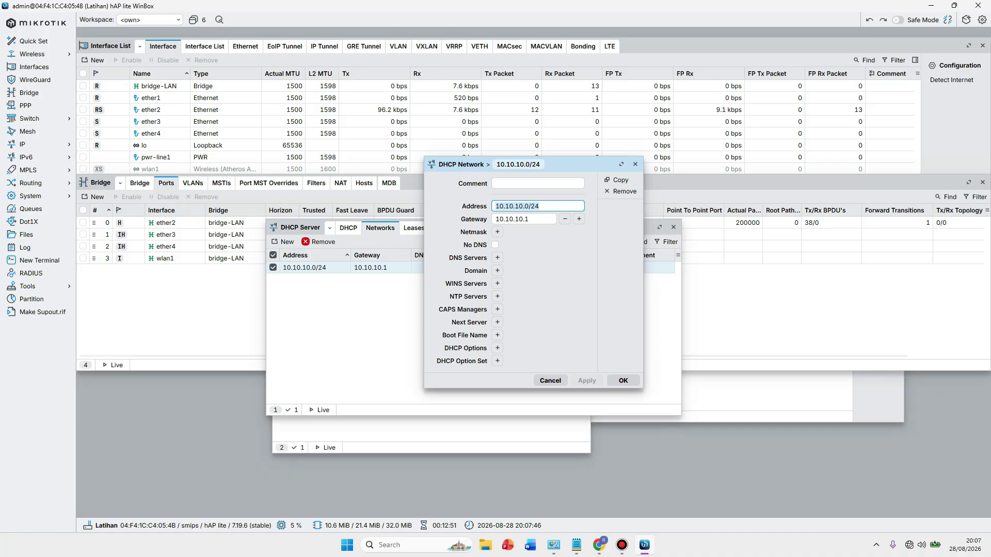
click(550, 381)
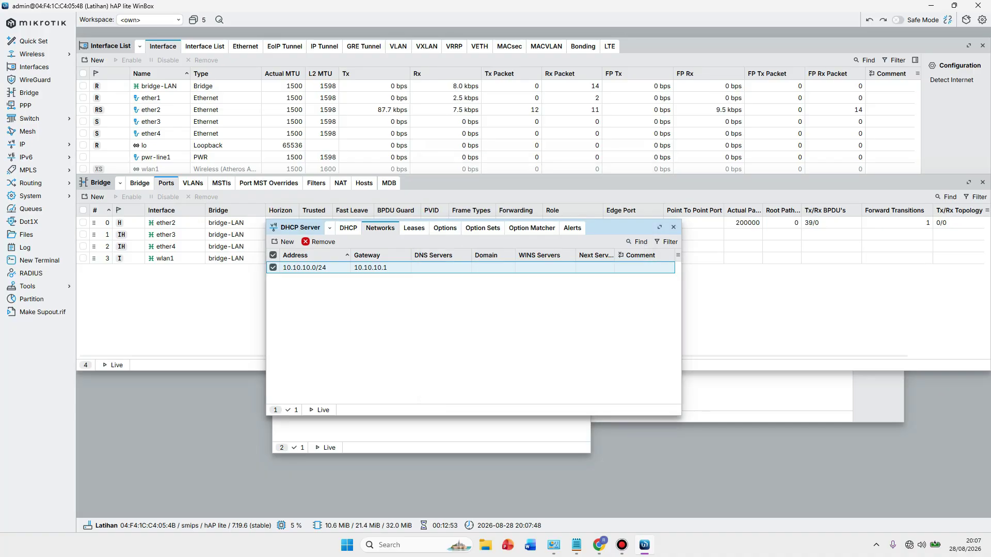
Tick Allow Remote Requests in IP > DNS and apply it.
click(31, 144)
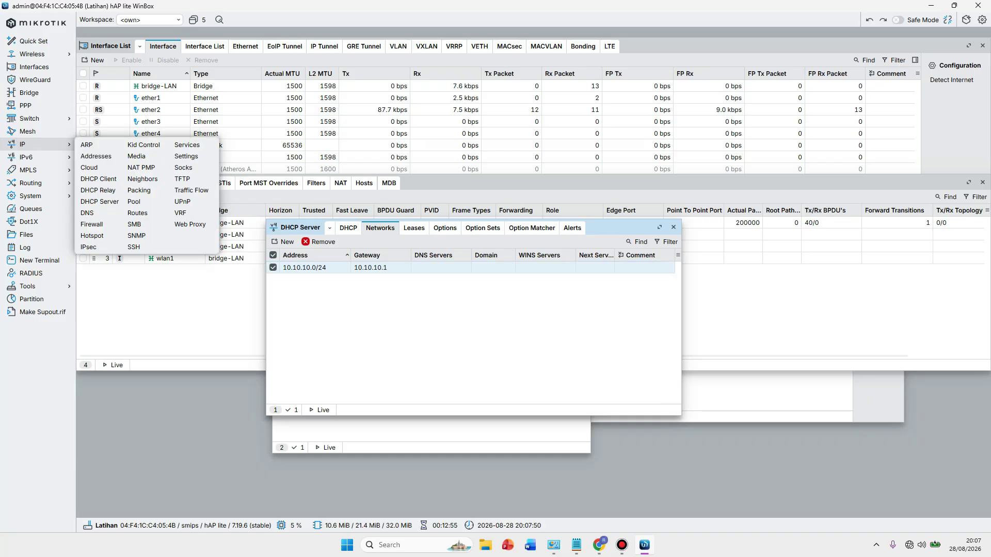
click(96, 213)
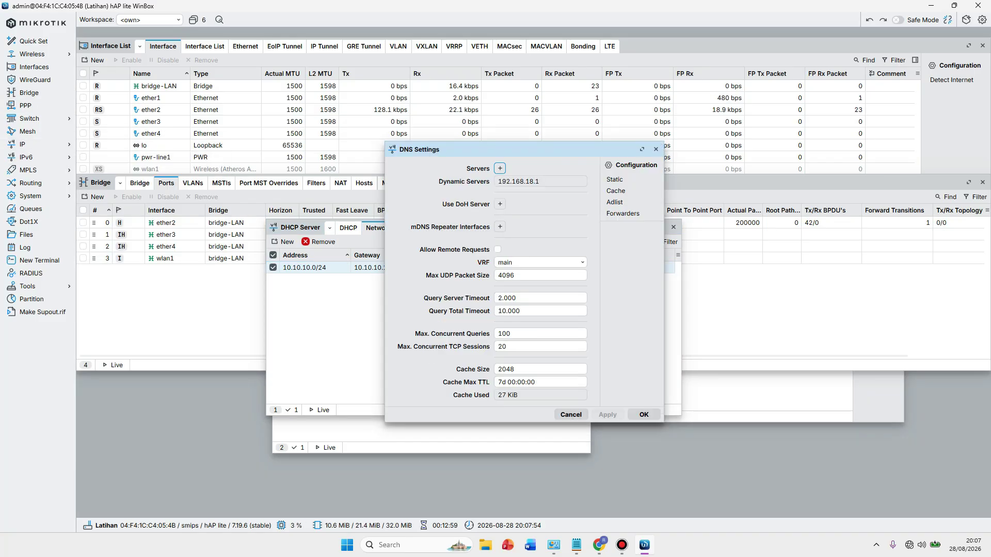
click(498, 249)
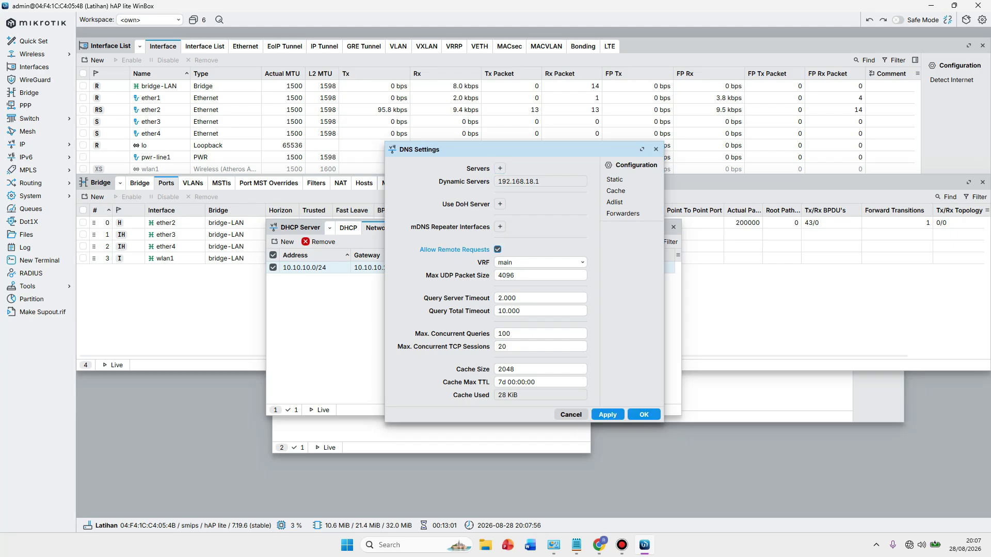
click(608, 414)
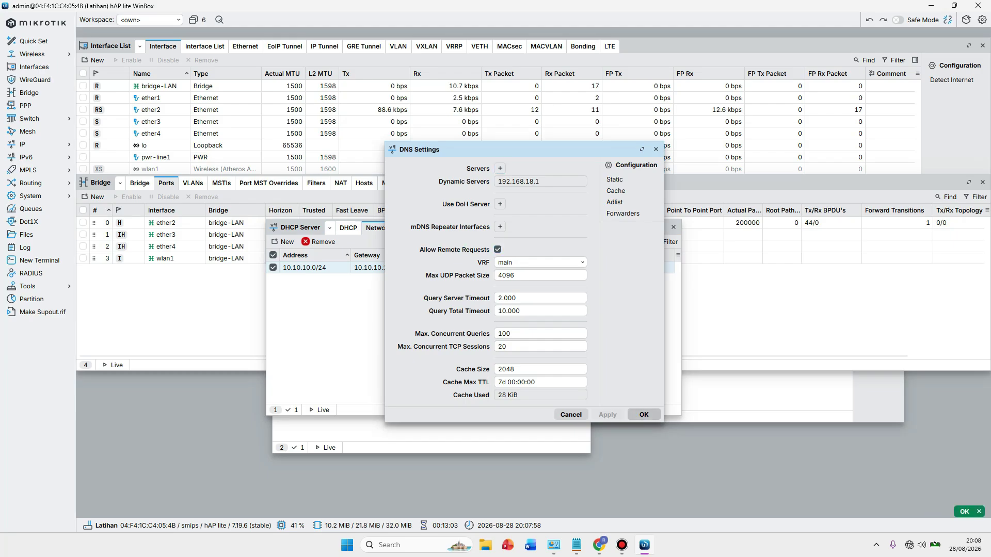
key(Return)
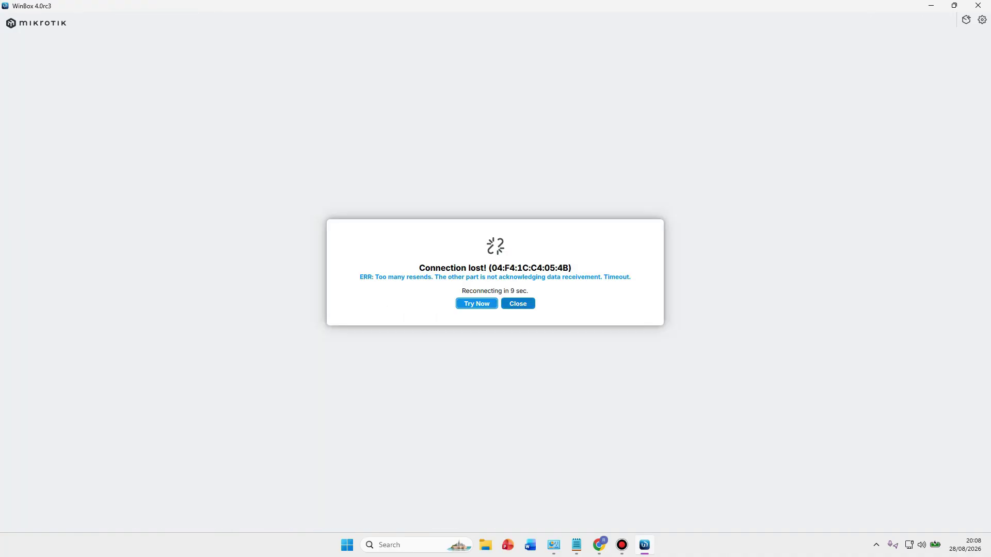
Dismiss the connection-lost message and reconnect to the router from the Neighbors list.
key(Tab)
key(Return)
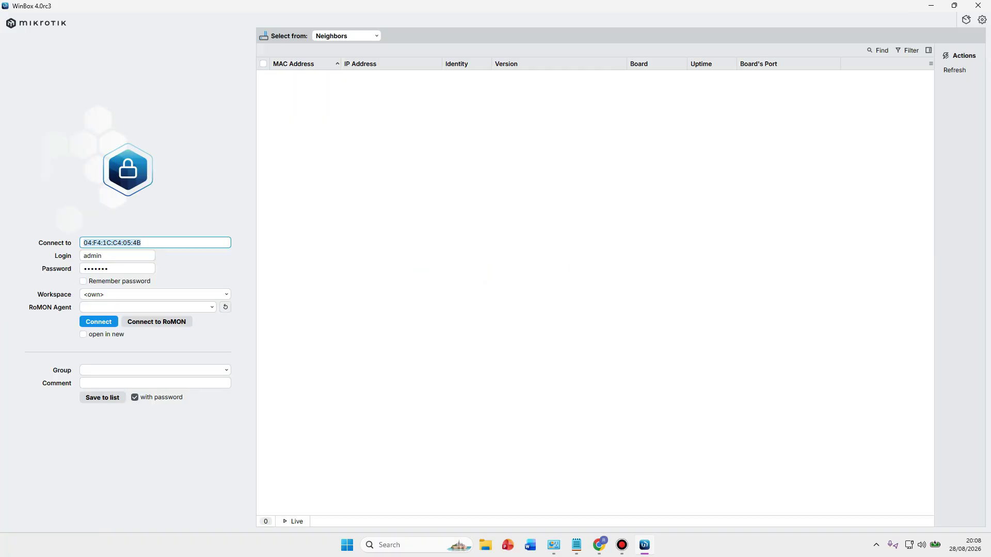
click(301, 76)
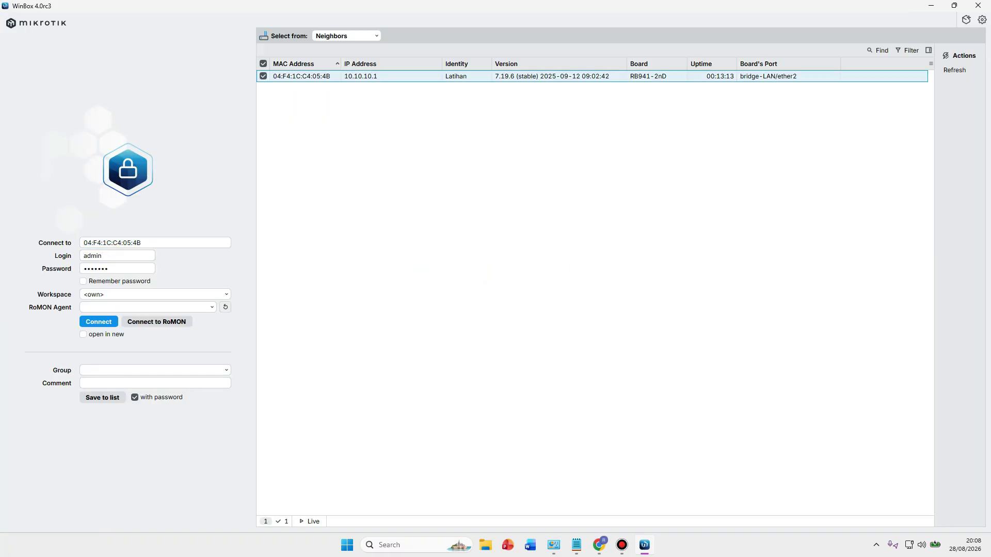
key(Return)
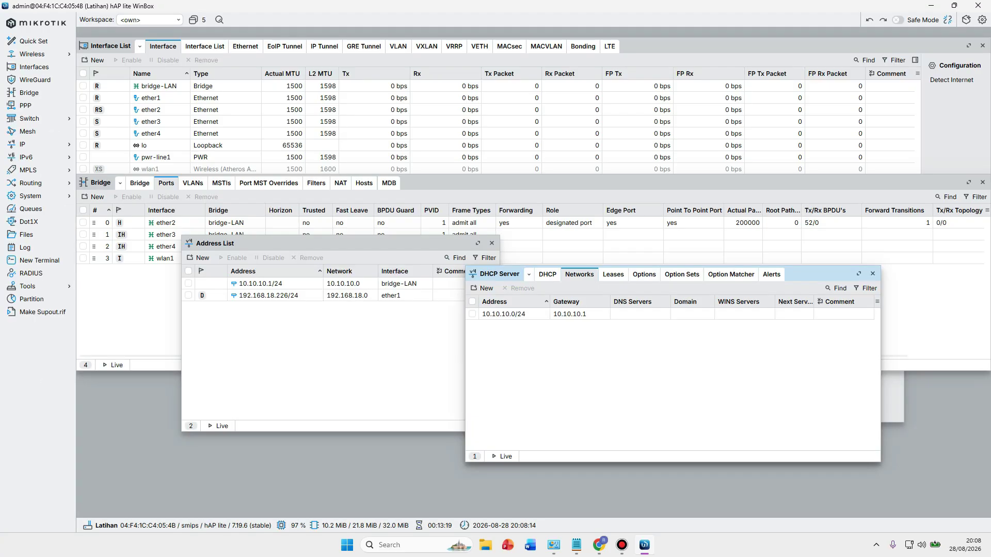
Try loading youtube.com in a new browser tab to test internet access.
key(alt+Tab)
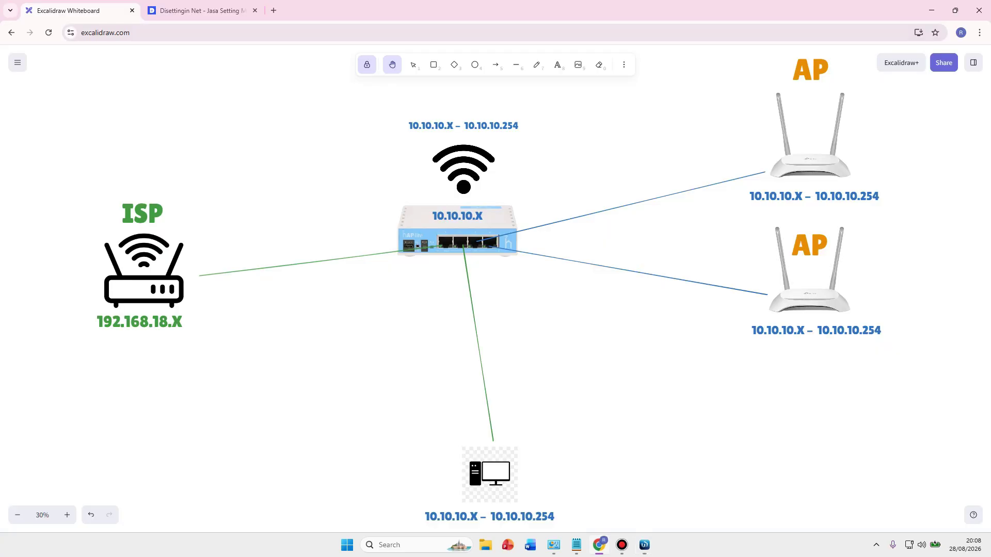
key(ctrl+t)
text(youtu)
key(Return)
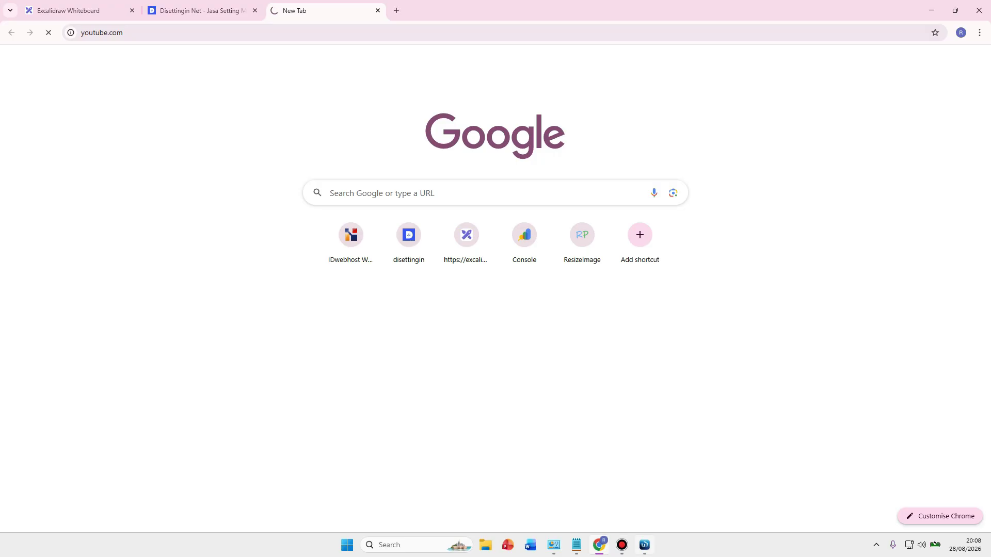
key(alt+Tab)
Add a firewall NAT rule with chain srcnat, Out. Interface ether1 and action masquerade.
click(31, 144)
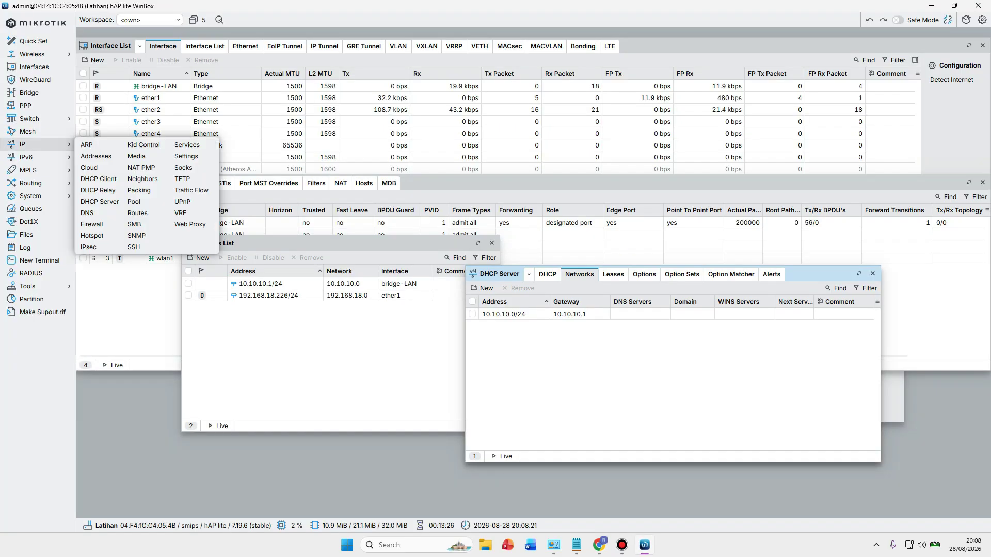
click(92, 224)
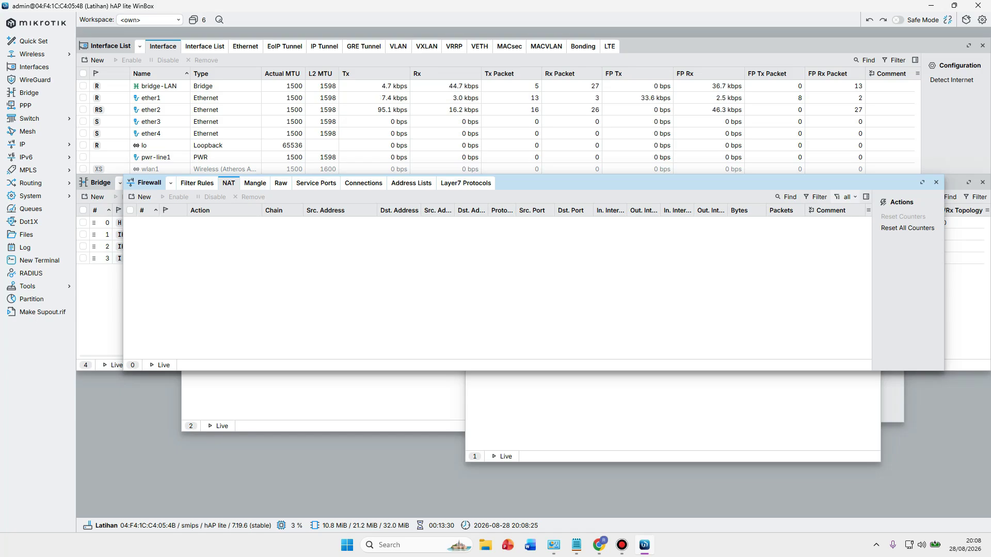
click(140, 196)
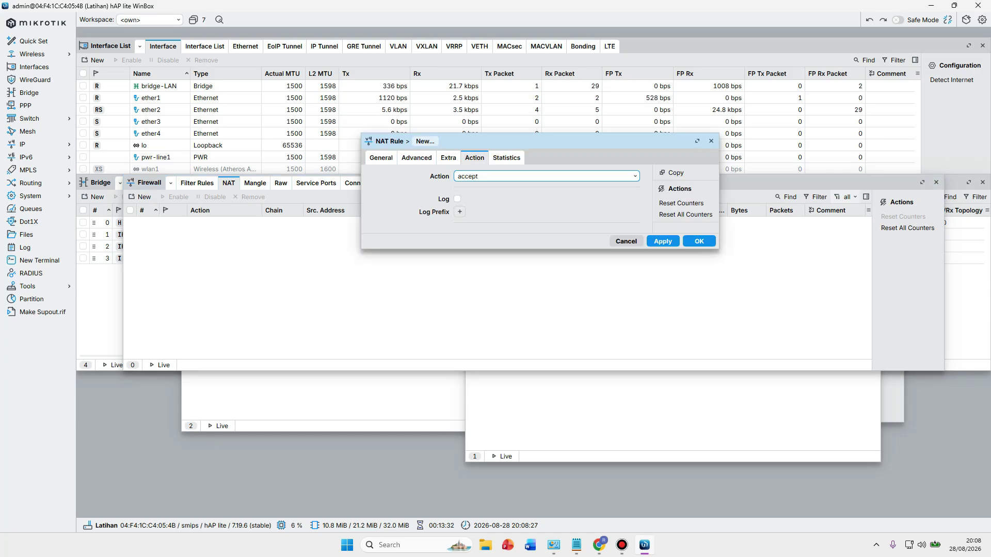
click(381, 158)
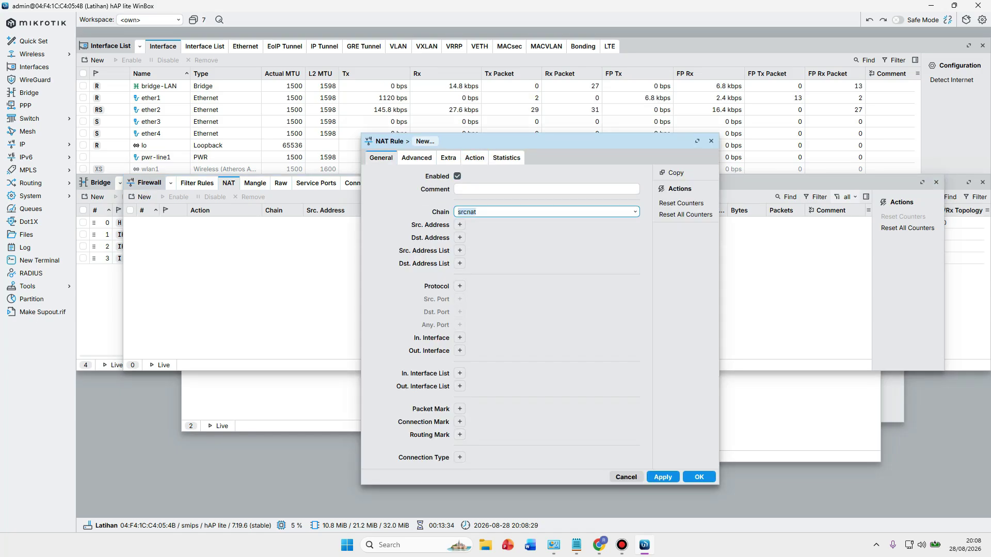
click(477, 212)
click(459, 350)
click(621, 350)
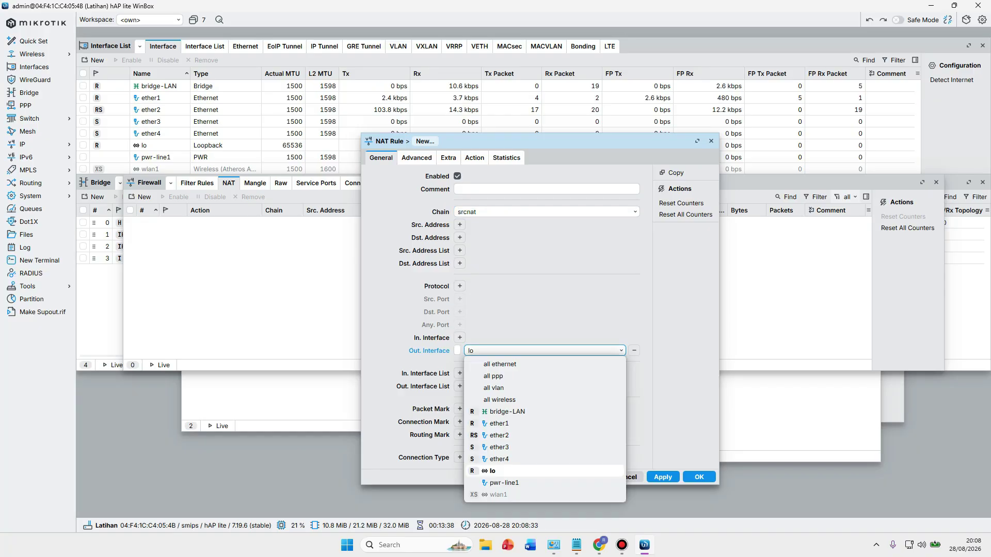
click(499, 423)
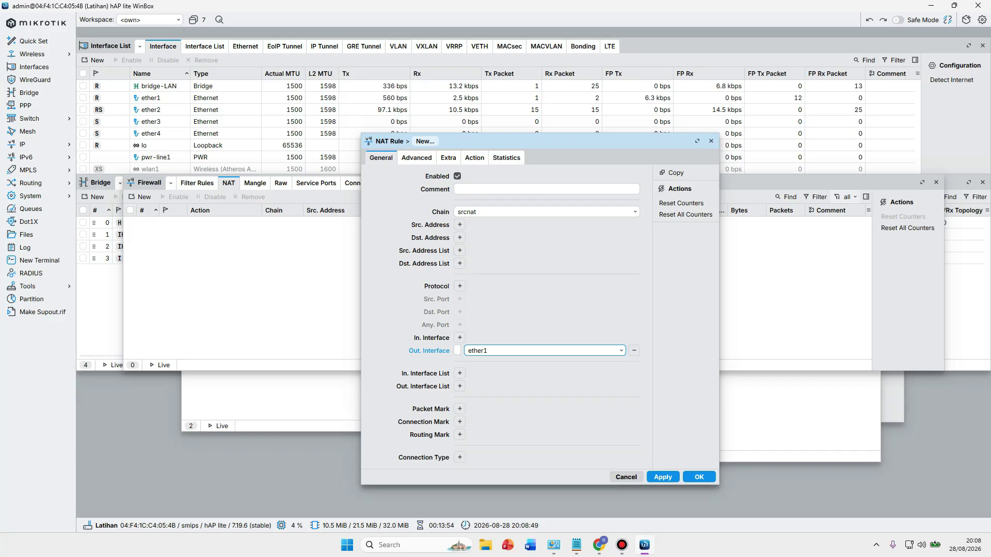
click(474, 157)
click(546, 176)
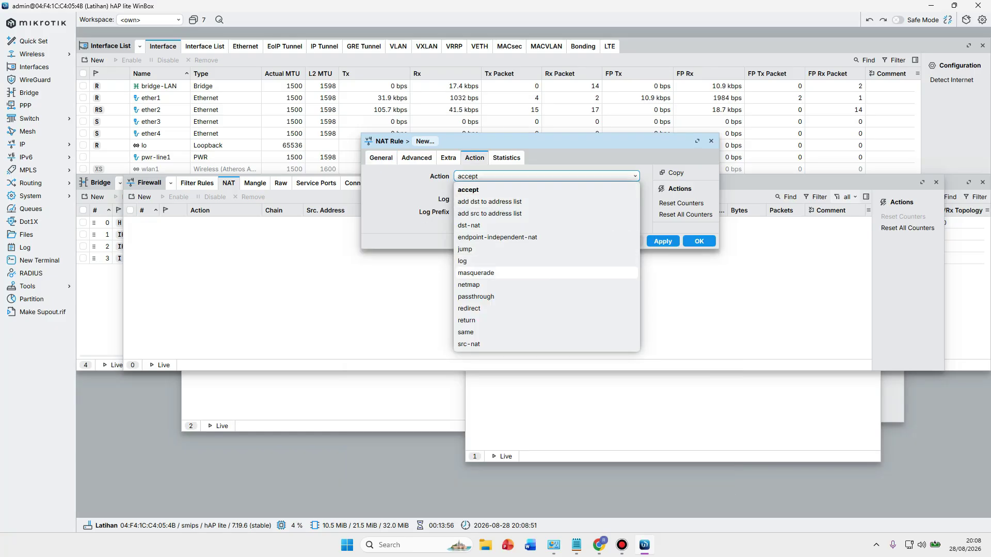
click(476, 272)
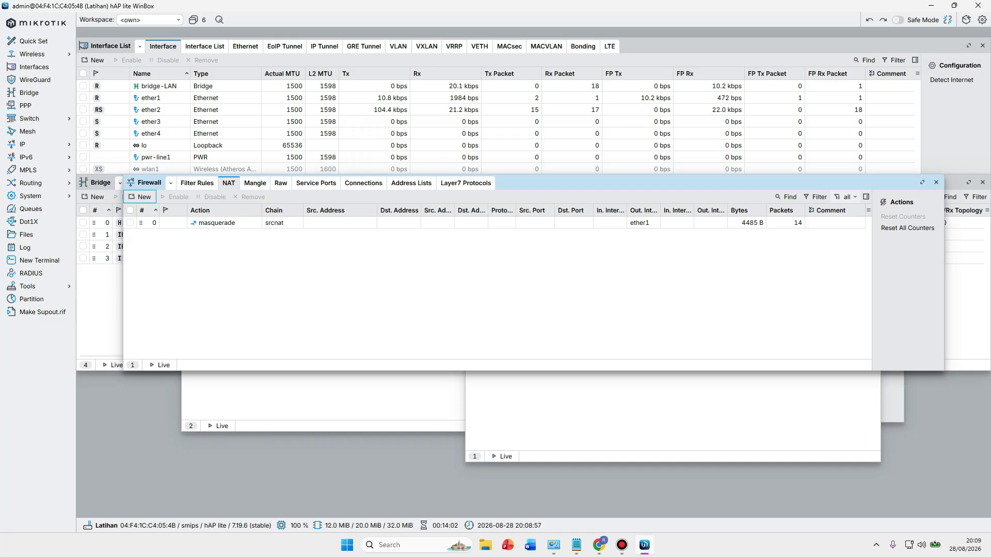
Replace the stalled tab with a fresh youtube.com tab and scroll its loaded home feed.
key(alt+Tab)
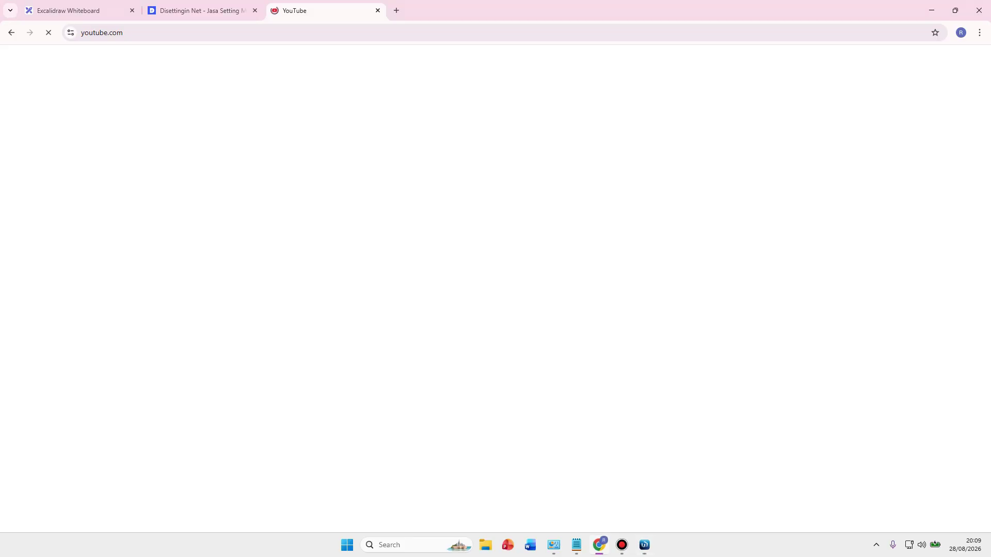
key(ctrl+t)
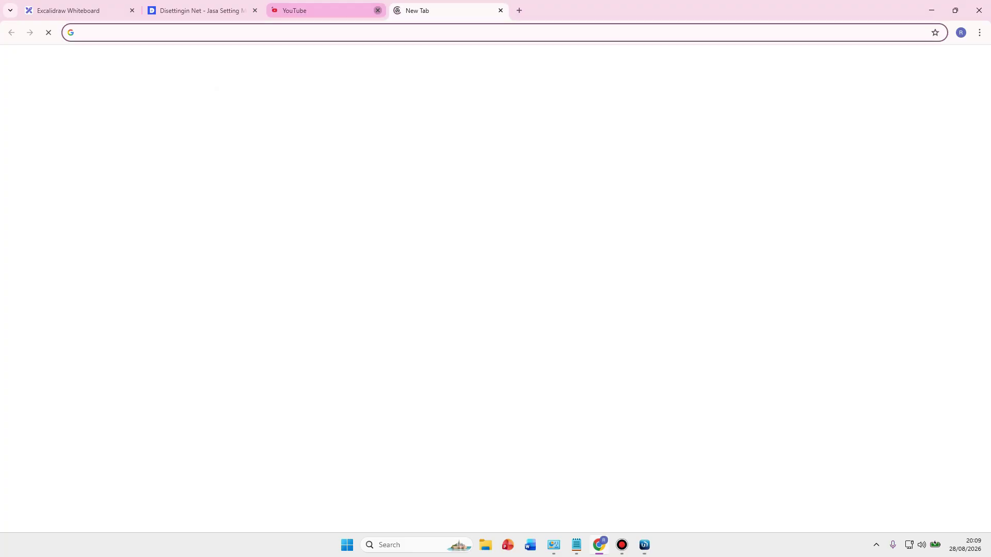
click(378, 11)
text(y)
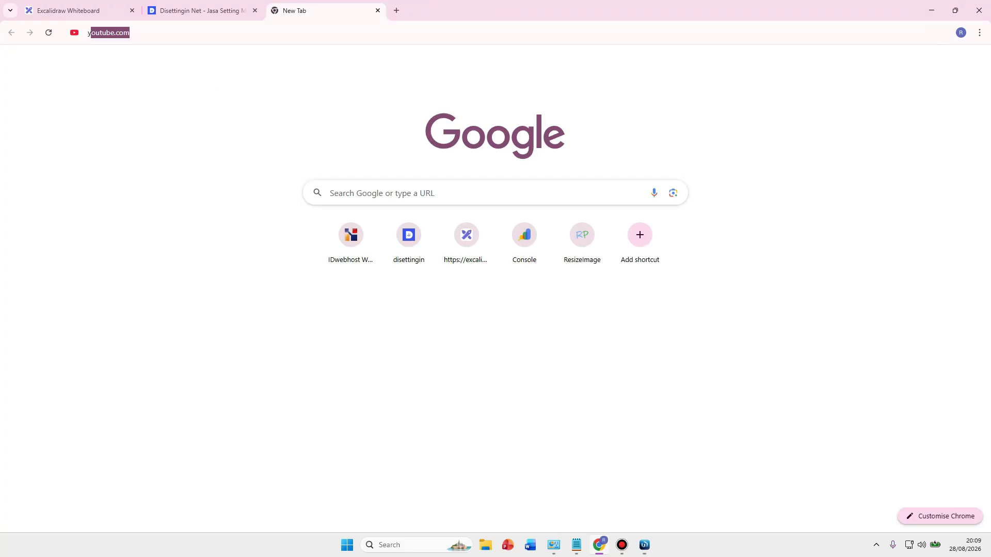
text(ou)
key(Return)
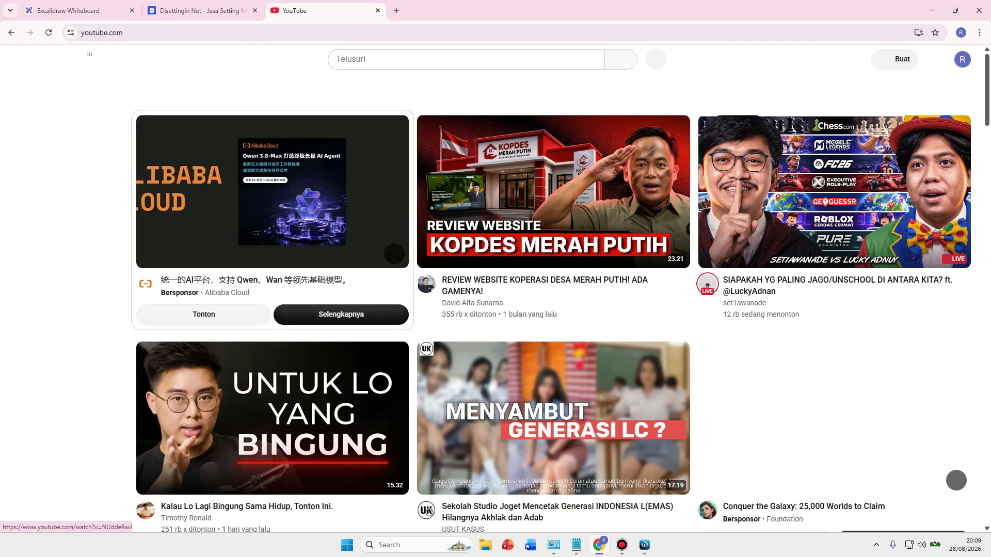
scroll(385, 121, down, 15)
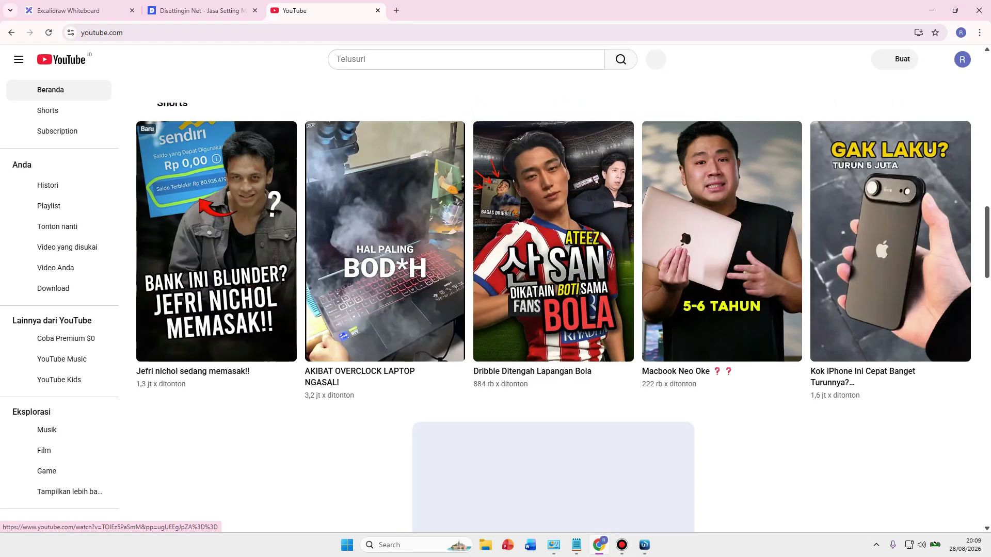
click(645, 545)
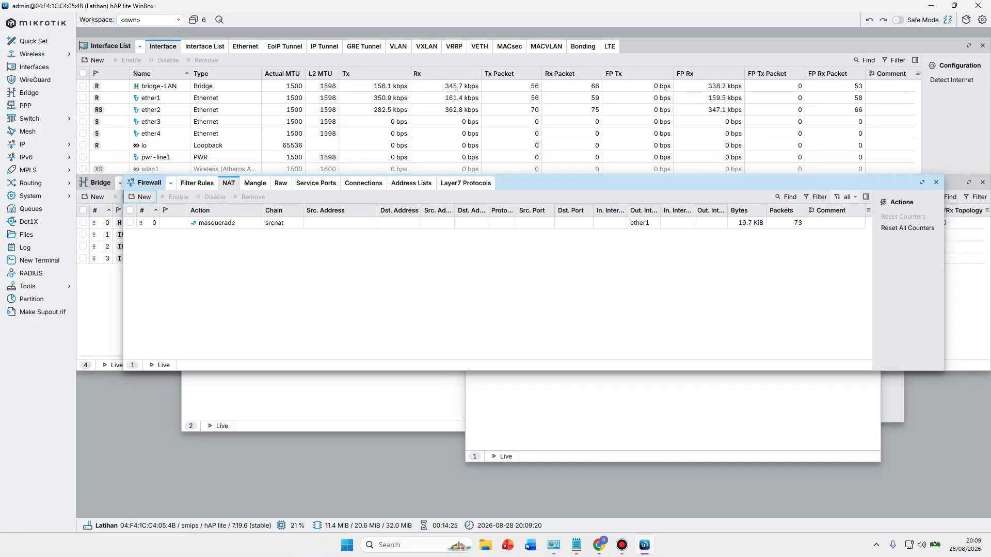
drag(671, 183, 672, 232)
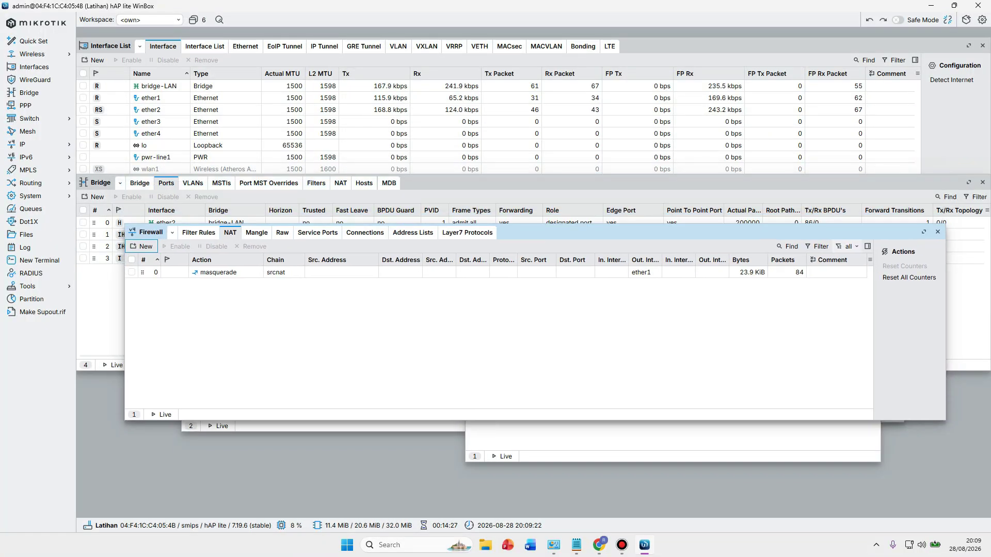
click(599, 545)
key(ctrl+1)
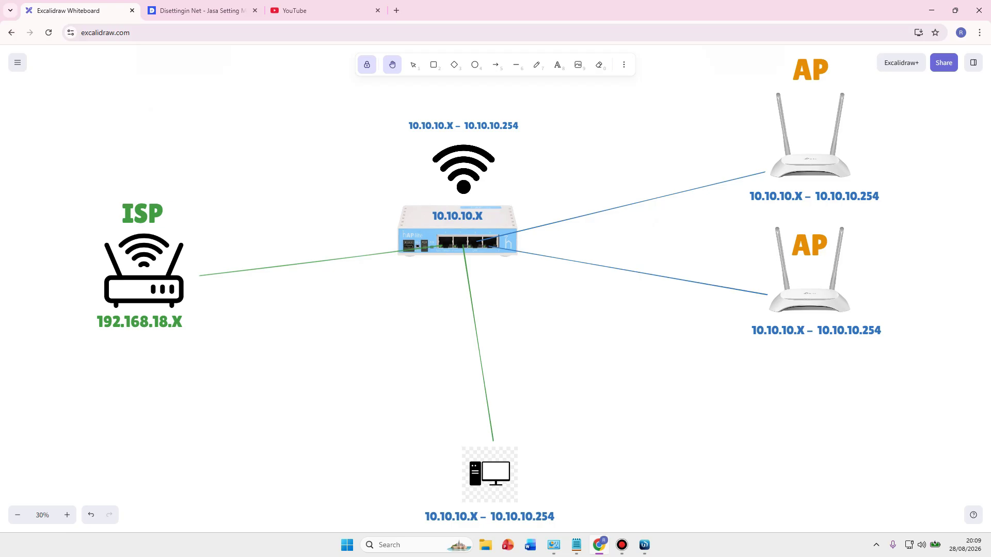
key(alt+Tab)
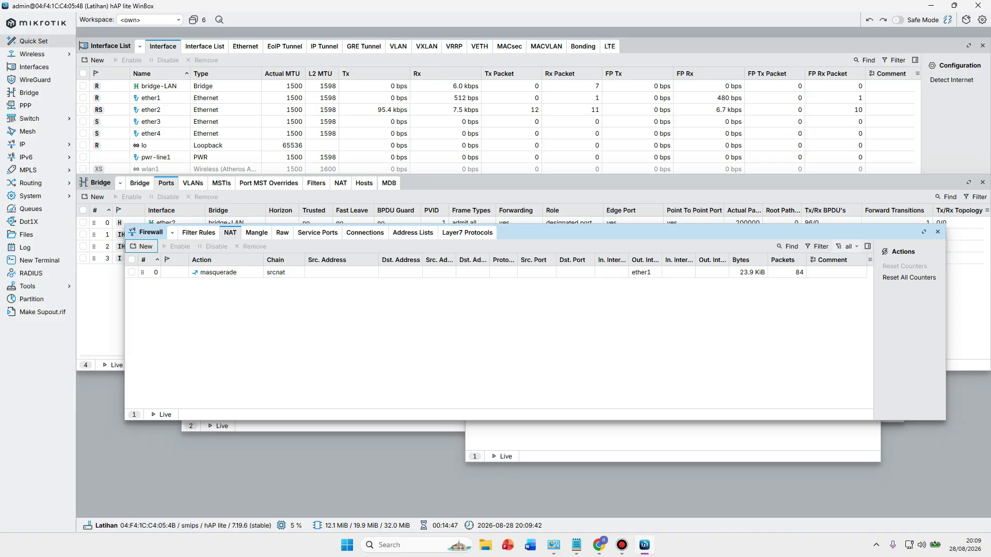
Enable wlan1 in the Wireless interfaces table and show the Security Profiles list.
click(36, 55)
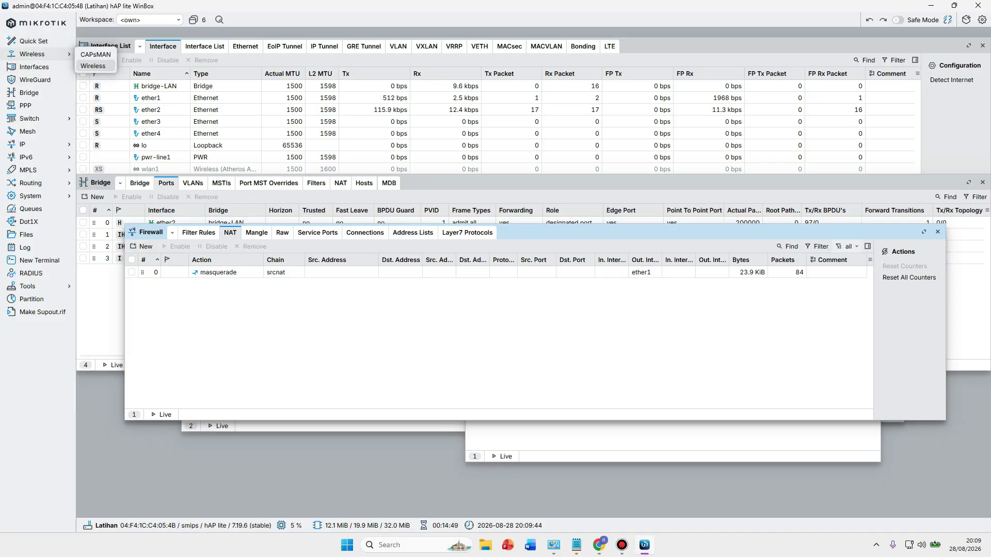
click(93, 66)
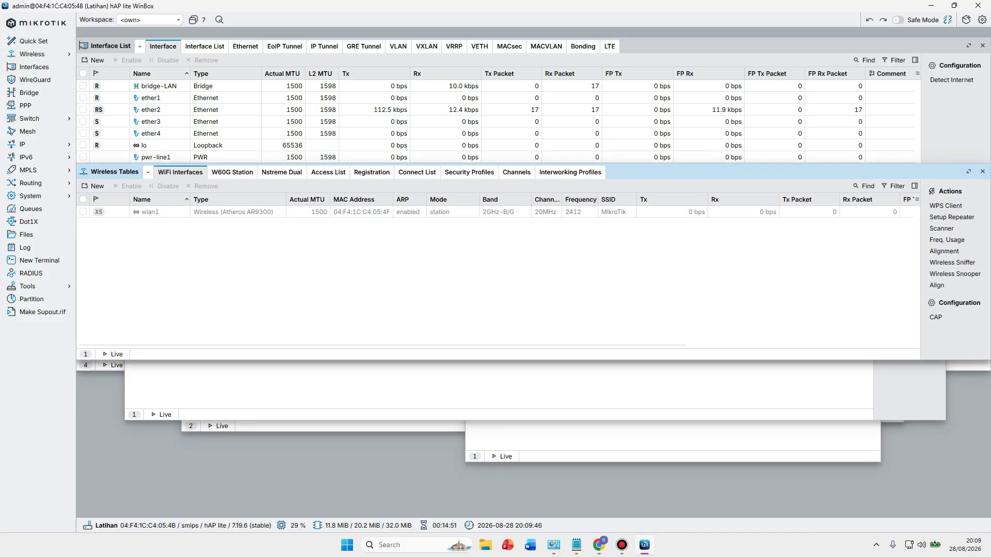
click(150, 211)
key(Escape)
click(150, 212)
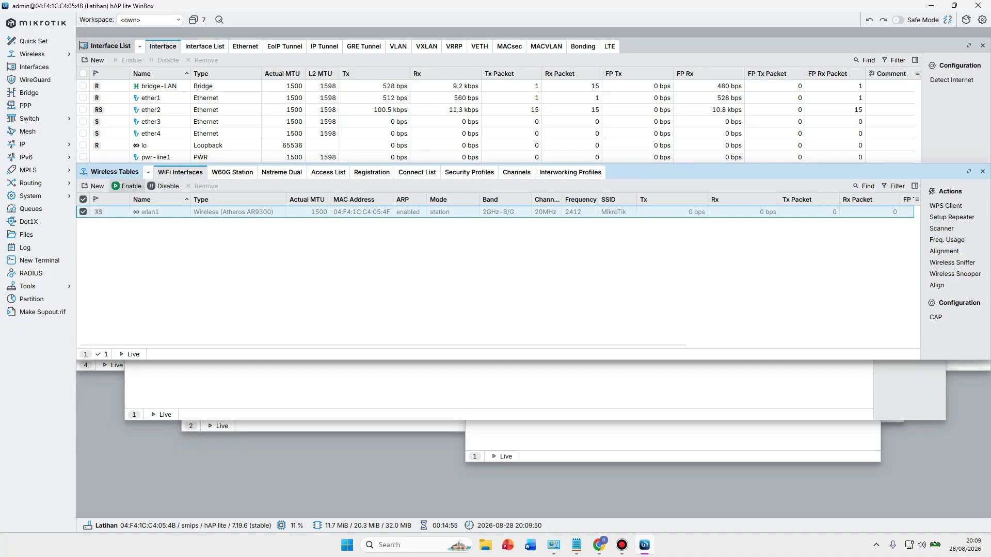
click(128, 185)
key(Escape)
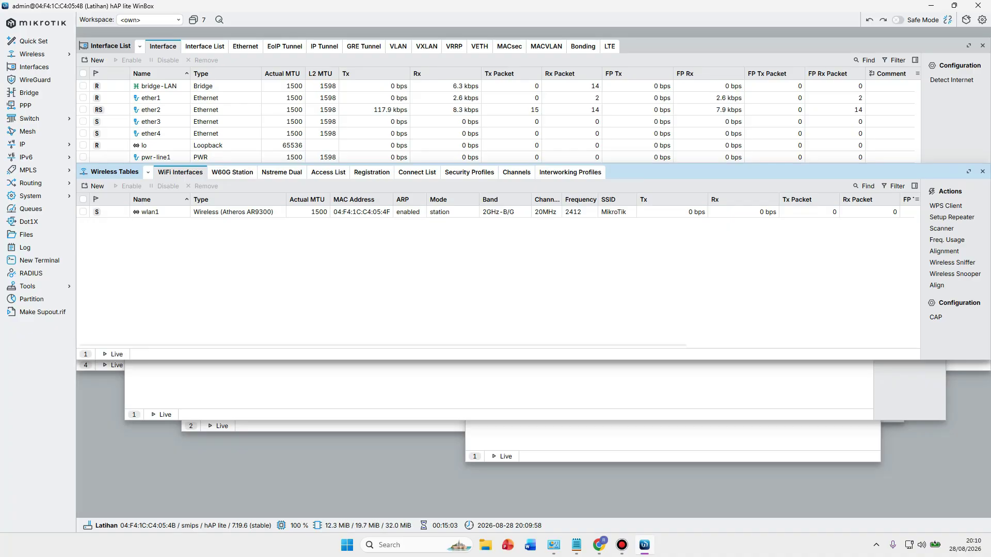
click(469, 172)
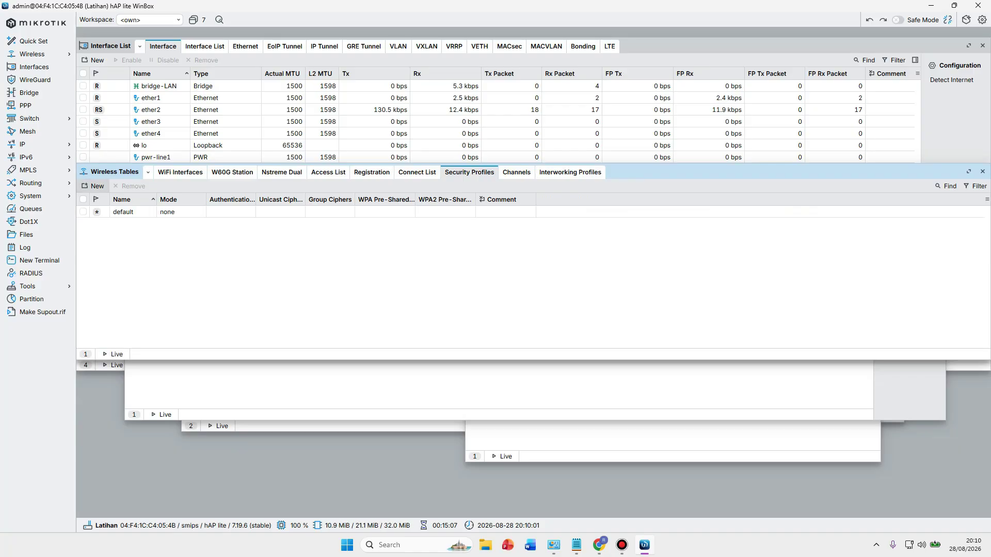
Create a security profile named PASS1 with mode dynamic keys and WPA PSK plus WPA2 PSK.
click(93, 186)
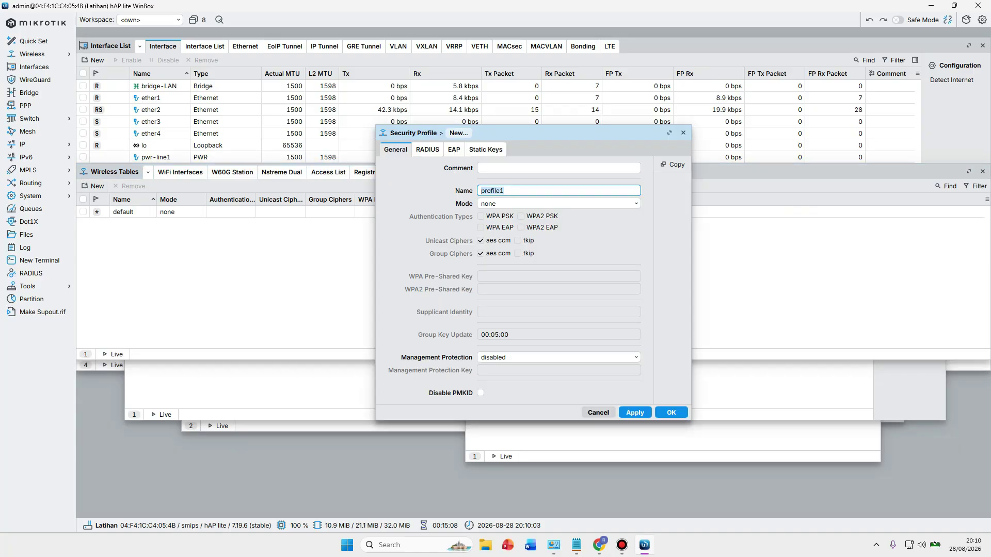
click(504, 191)
click(504, 190)
click(504, 190)
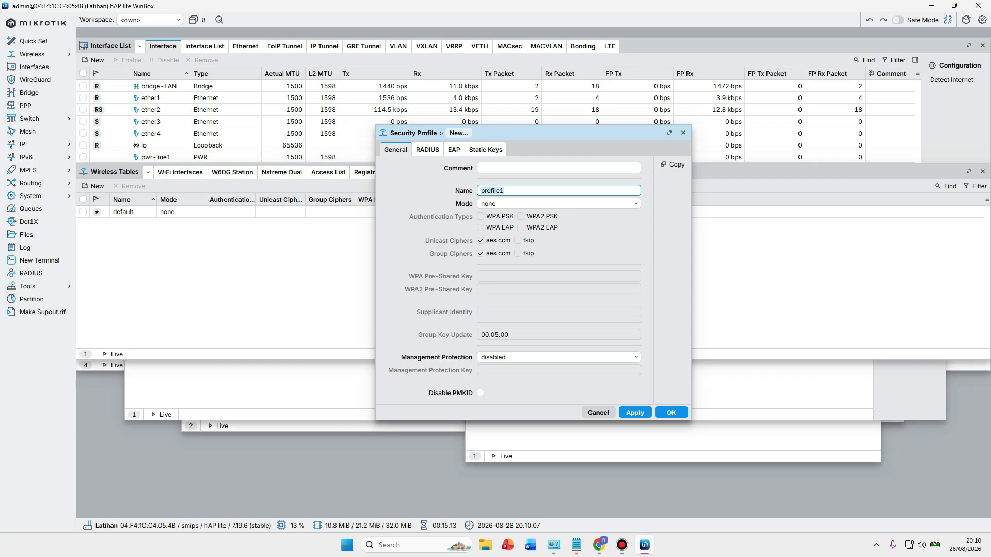
text(P)
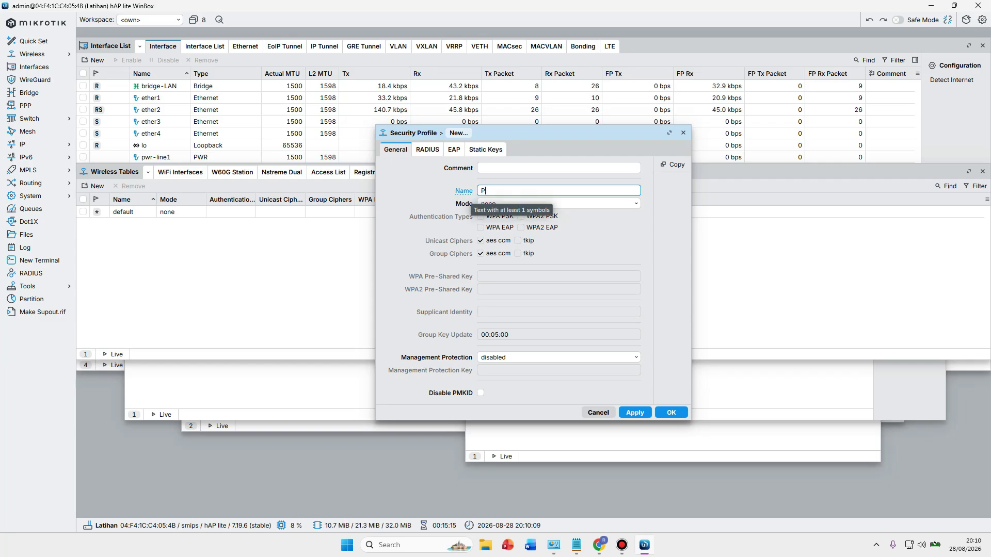
text(ASS1)
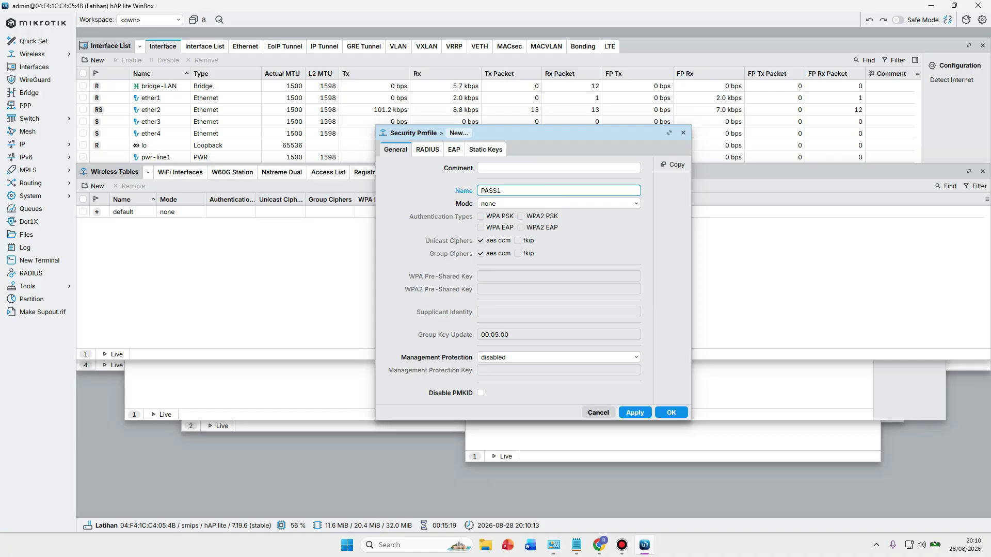
click(557, 203)
key(Up)
key(Up)
key(Up)
key(Up)
key(Up)
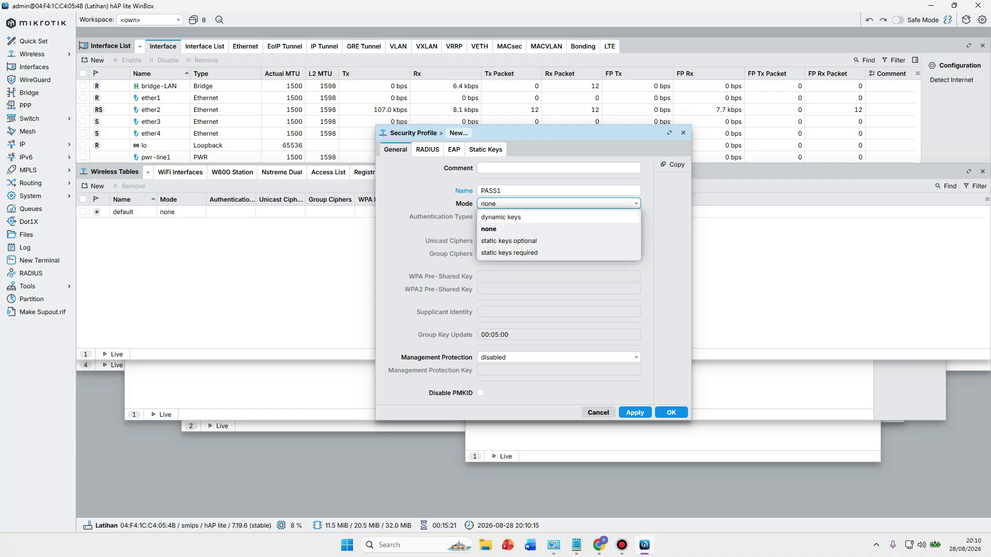
key(Return)
key(Tab)
key(space)
key(Tab)
key(space)
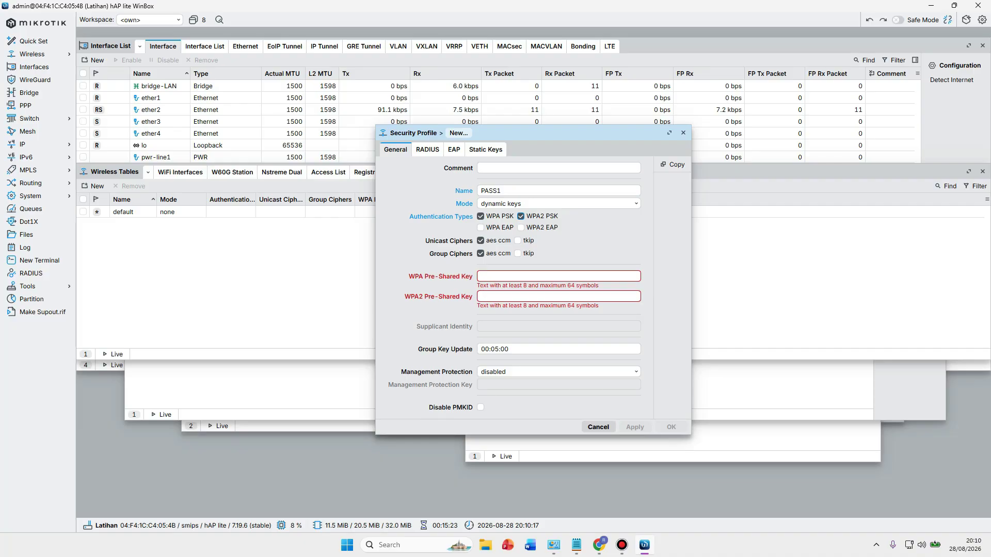
Enter the Wi-Fi password as both the WPA and WPA2 pre-shared keys and save PASS1.
click(481, 276)
key(alt+Tab)
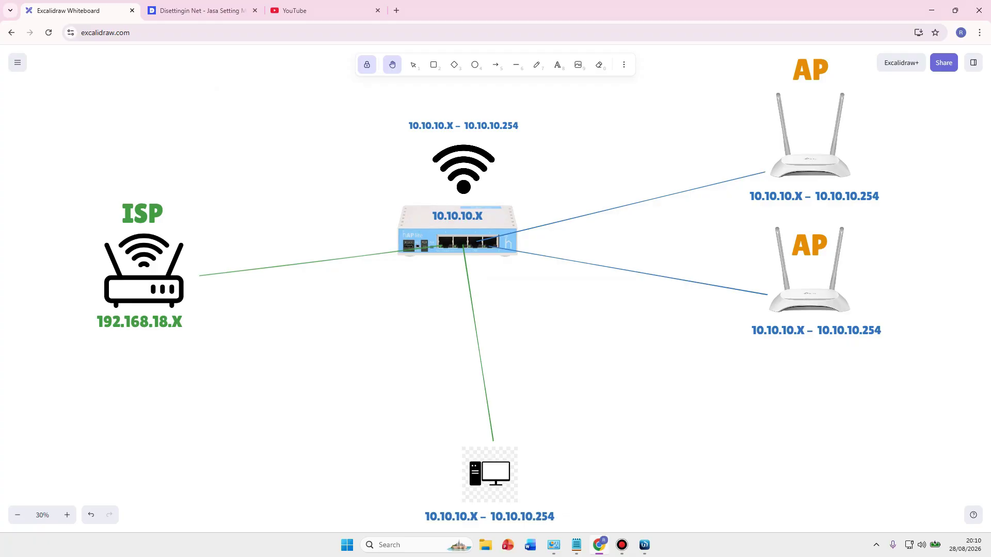
key(alt+Tab)
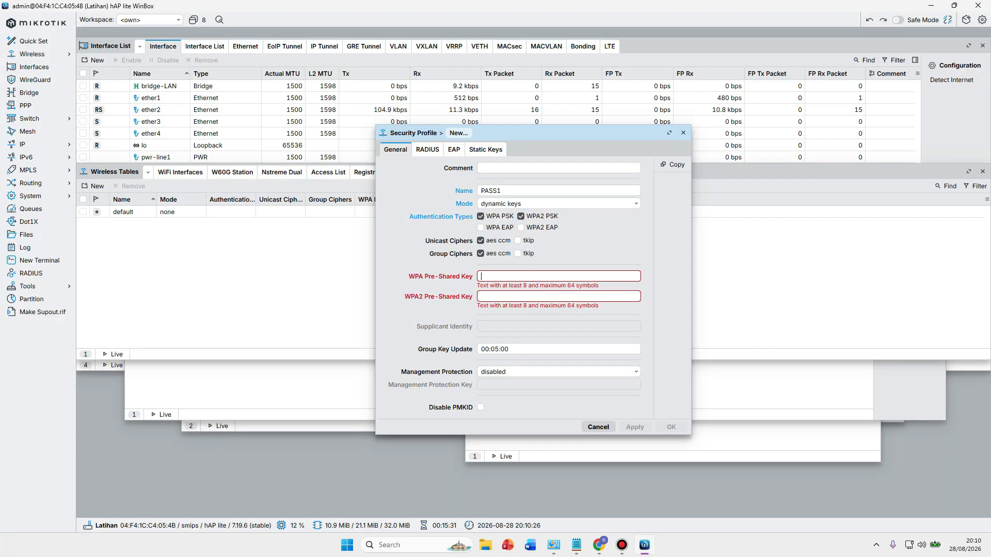
text(12345678)
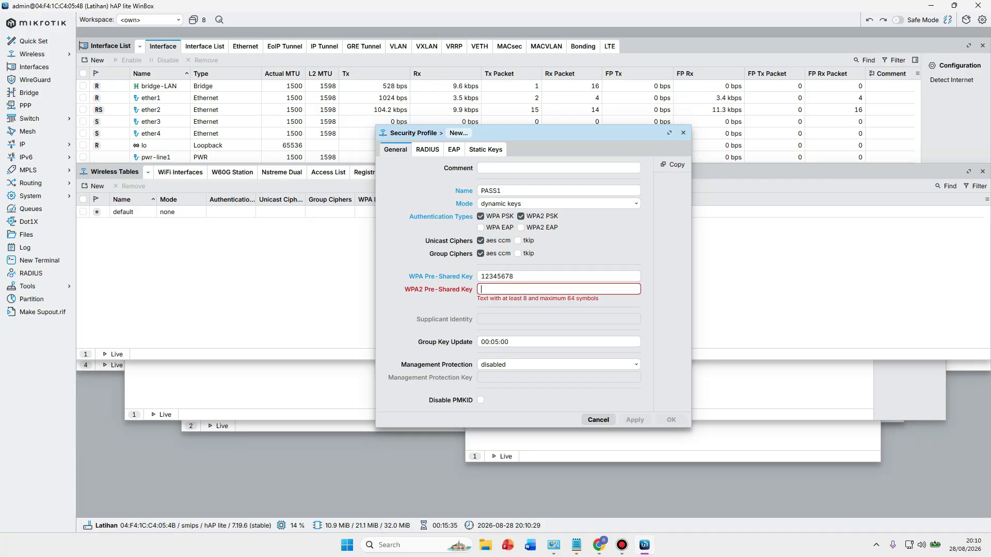
key(shift+Tab)
key(ctrl+c)
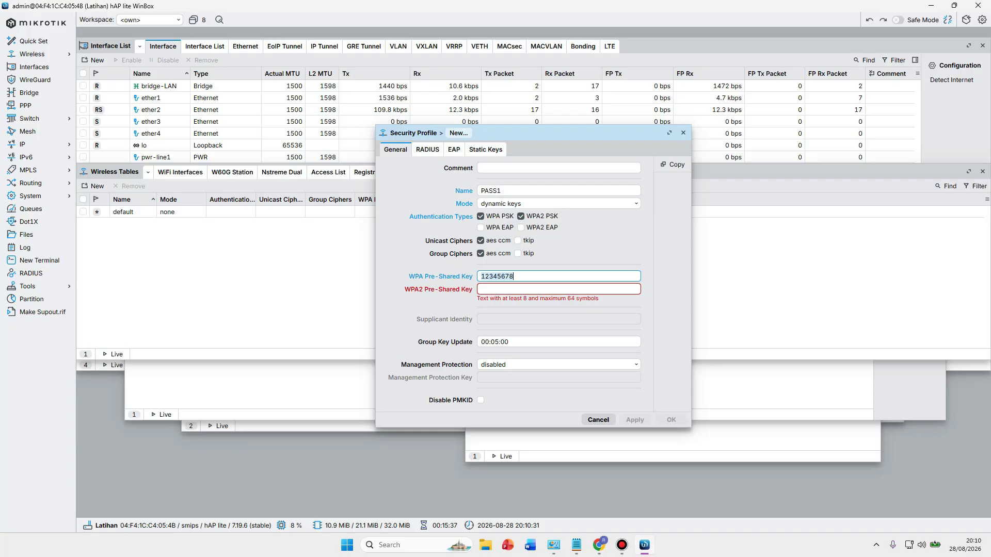
key(Tab)
key(ctrl+v)
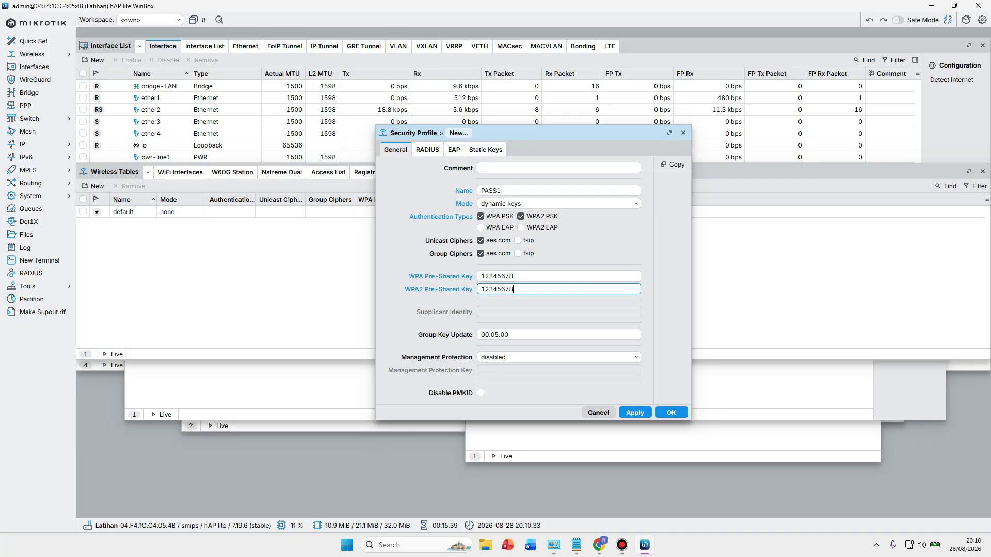
click(635, 413)
key(Return)
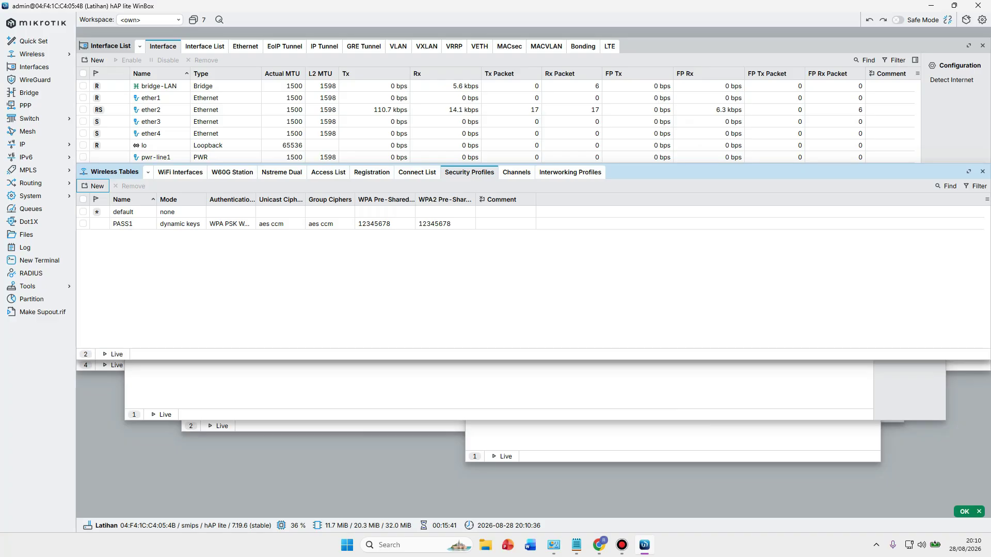
Open wlan1's settings and set Mode to ap bridge and Band to 2GHz-B/G/N.
click(180, 172)
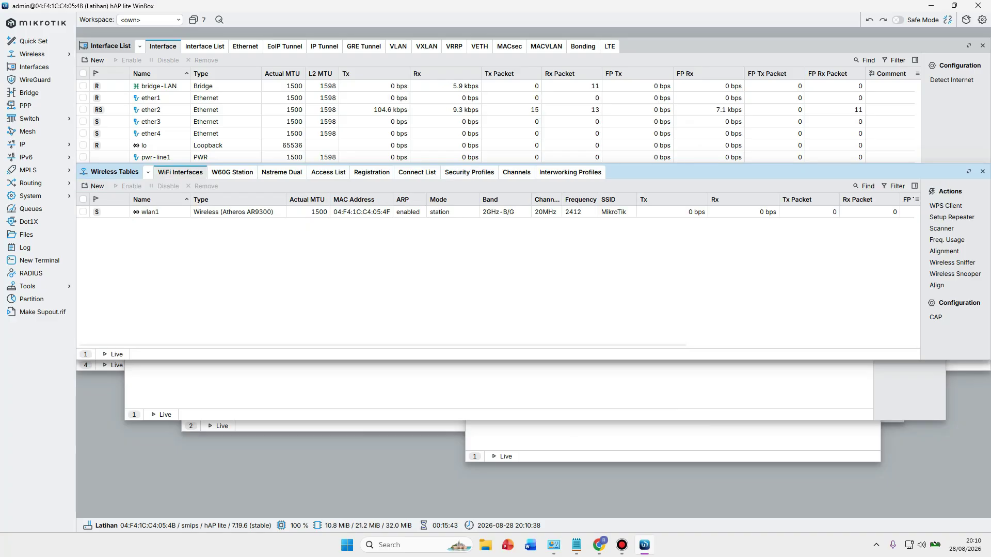
click(150, 212)
key(Return)
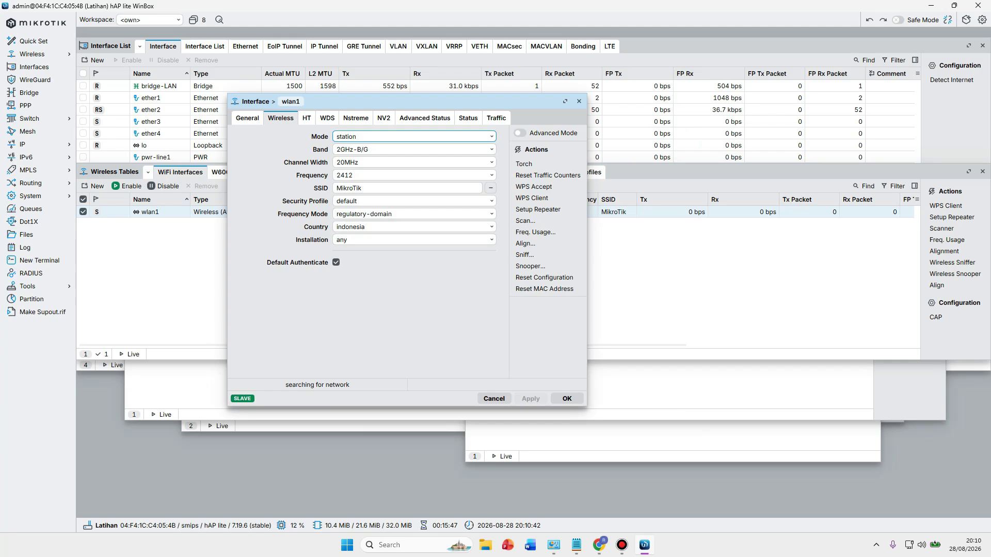
key(alt+Down)
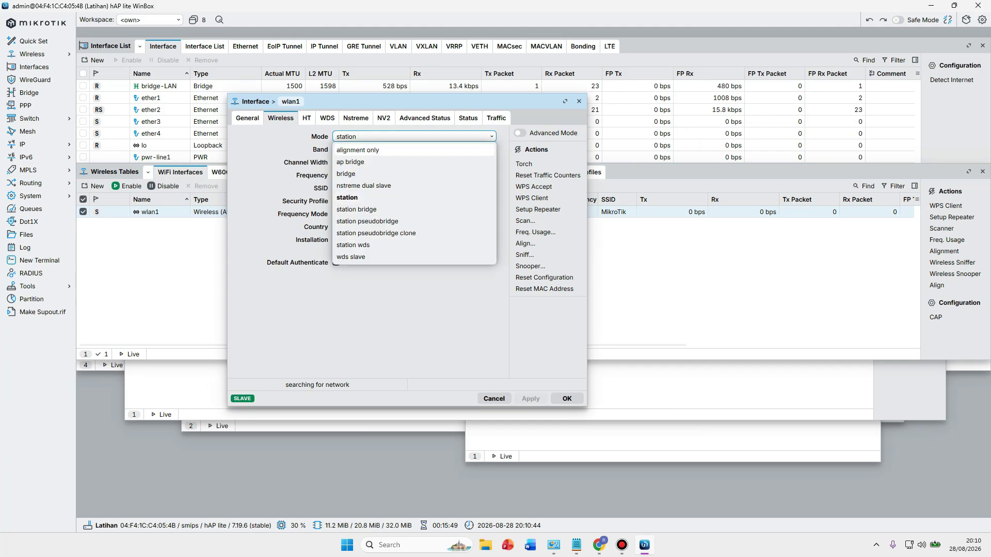
key(Up)
key(Return)
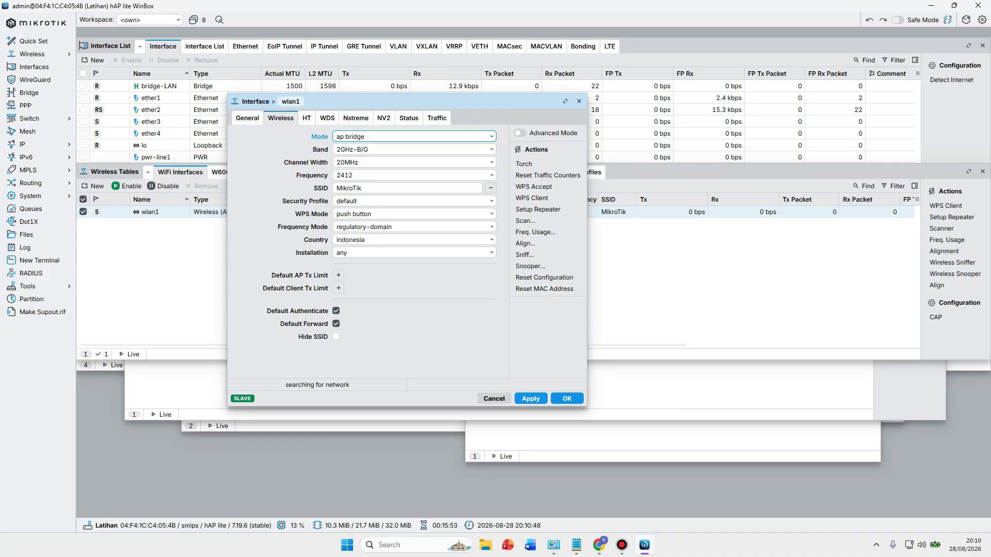
key(Tab)
key(alt+Down)
key(Down)
key(Down)
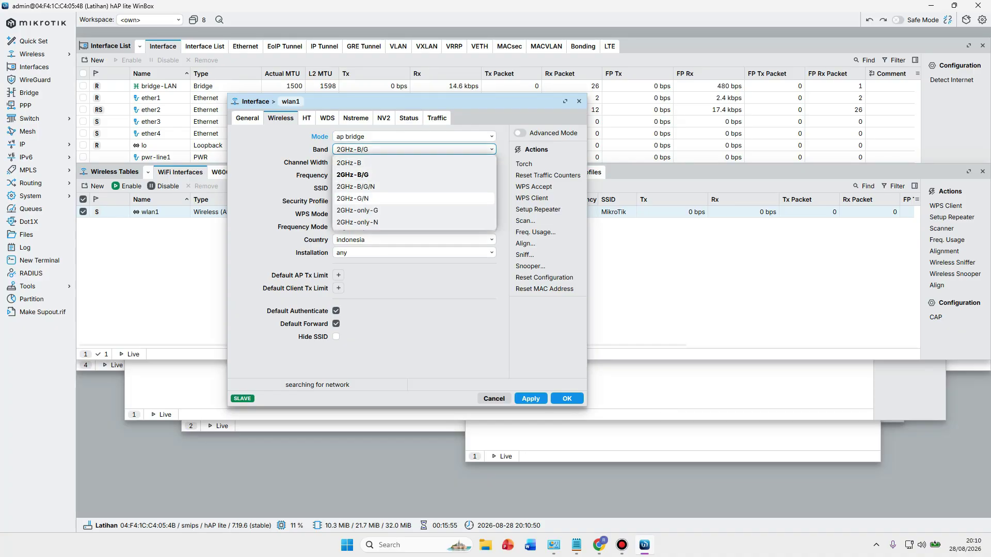
key(Up)
key(Return)
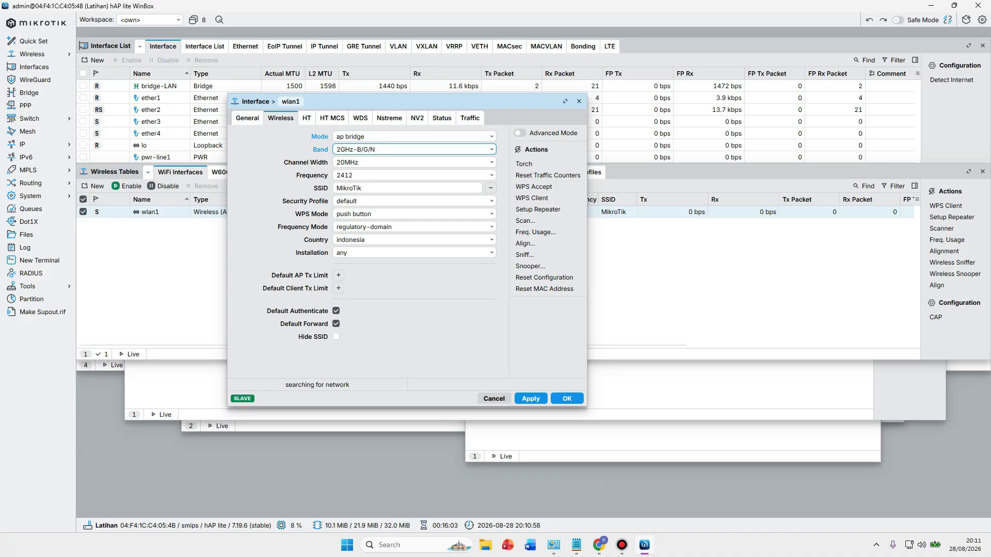
Set the SSID to Latihan and the Security Profile to PASS1, then apply.
click(335, 188)
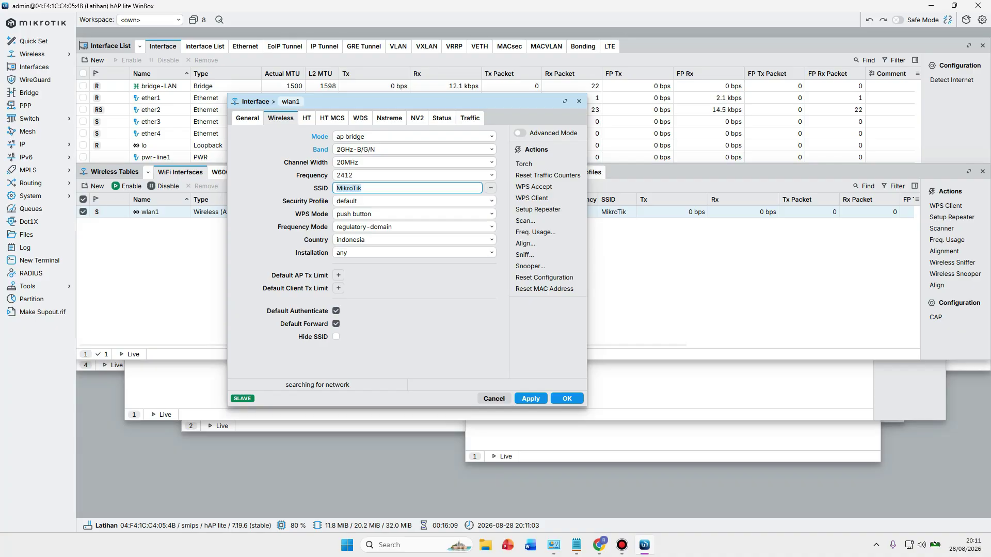
text(Latihan)
key(Tab)
key(alt+Down)
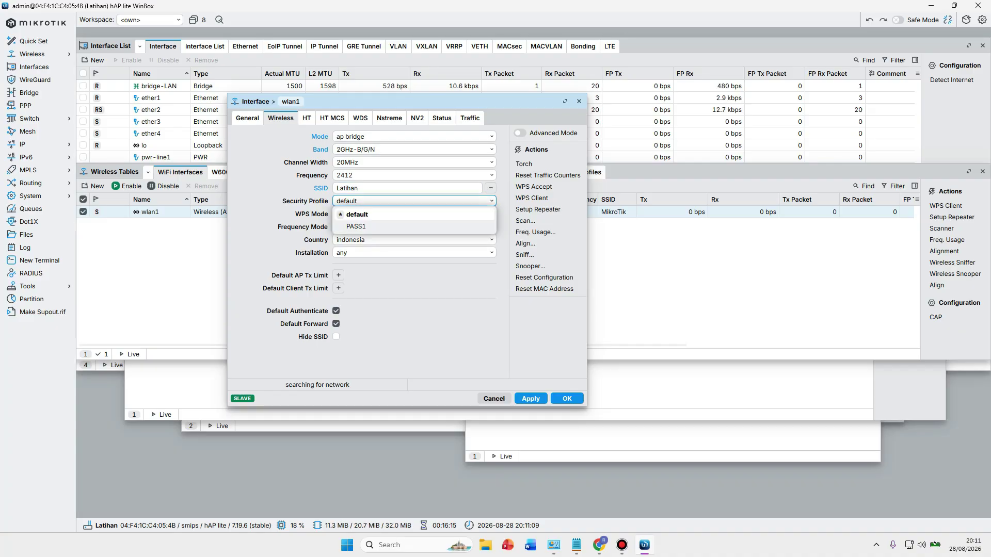
key(Down)
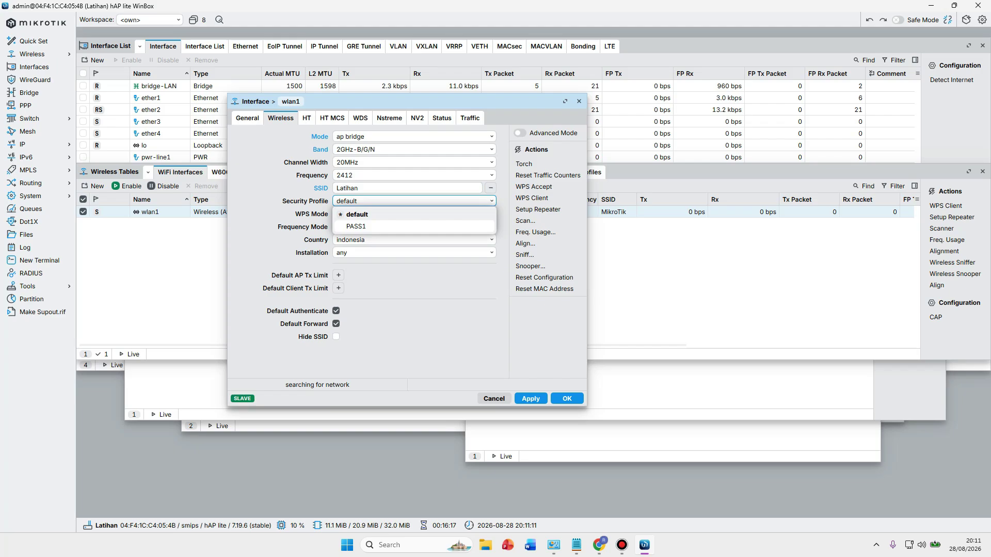
key(Return)
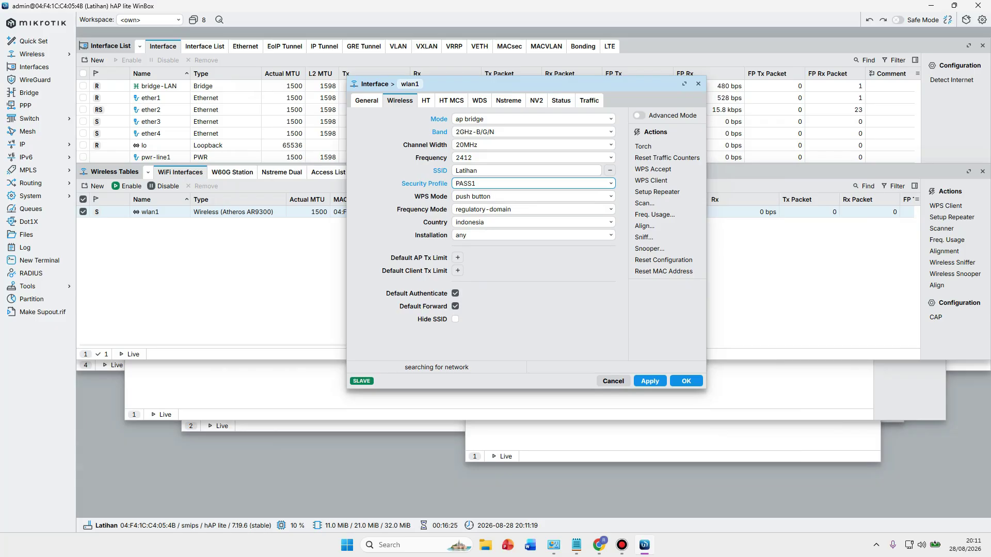
click(650, 381)
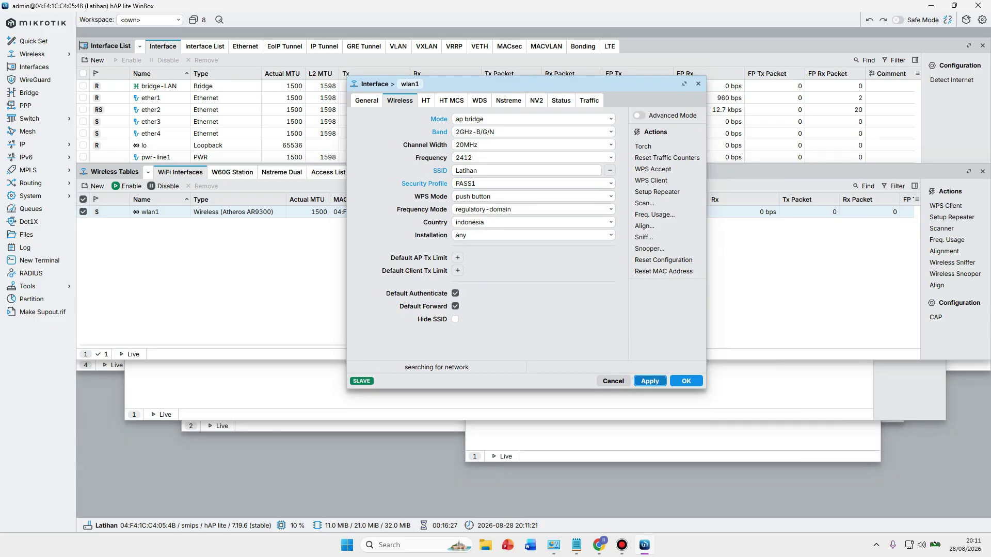
Close wlan1's settings, then join the phone to Latihan using the Wi-Fi password.
key(Return)
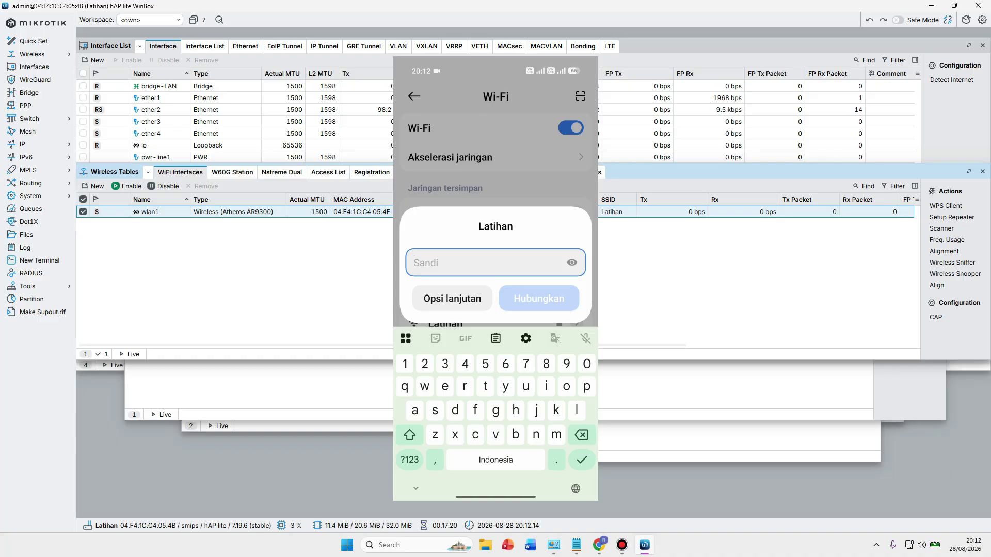
text(12345678)
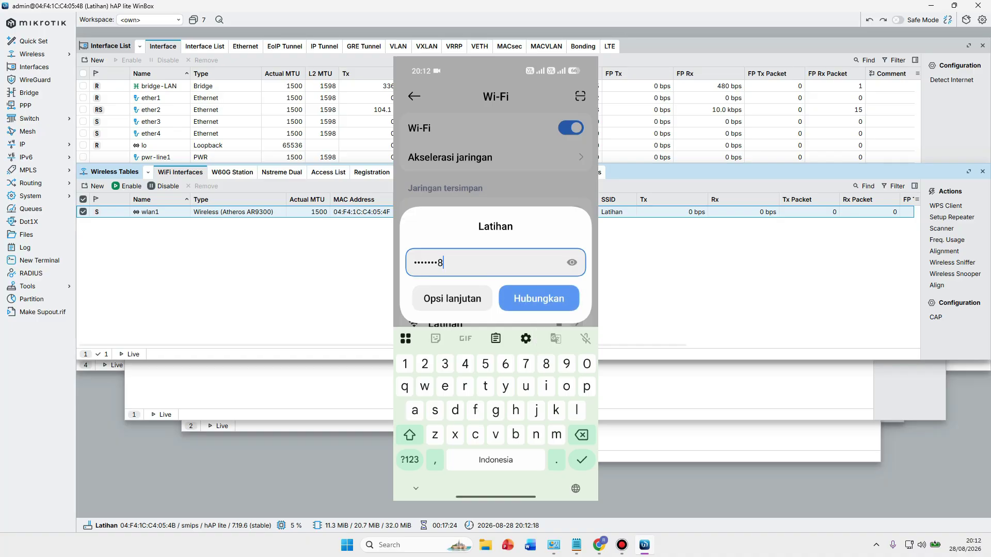
click(571, 263)
key(Return)
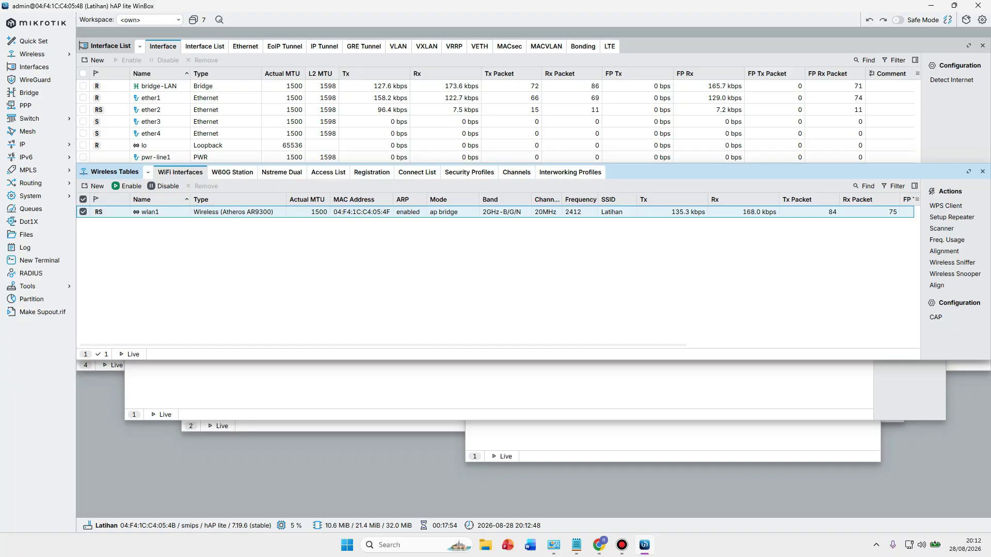
Switch from WinBox to the Excalidraw network diagram in Chrome.
key(alt+Tab)
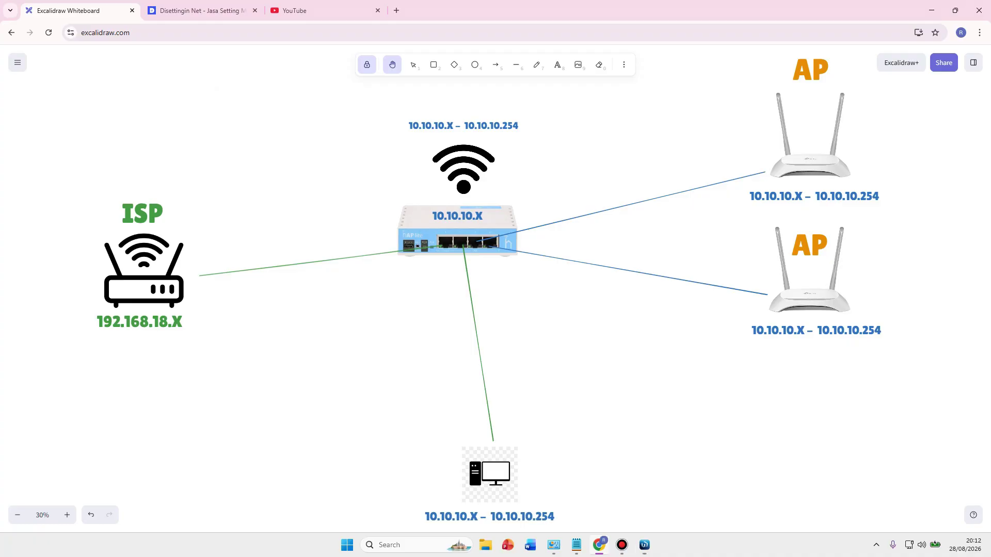
Drag the PC icon up left of the router and copy the lower AP down to the bottom IP label.
key(v)
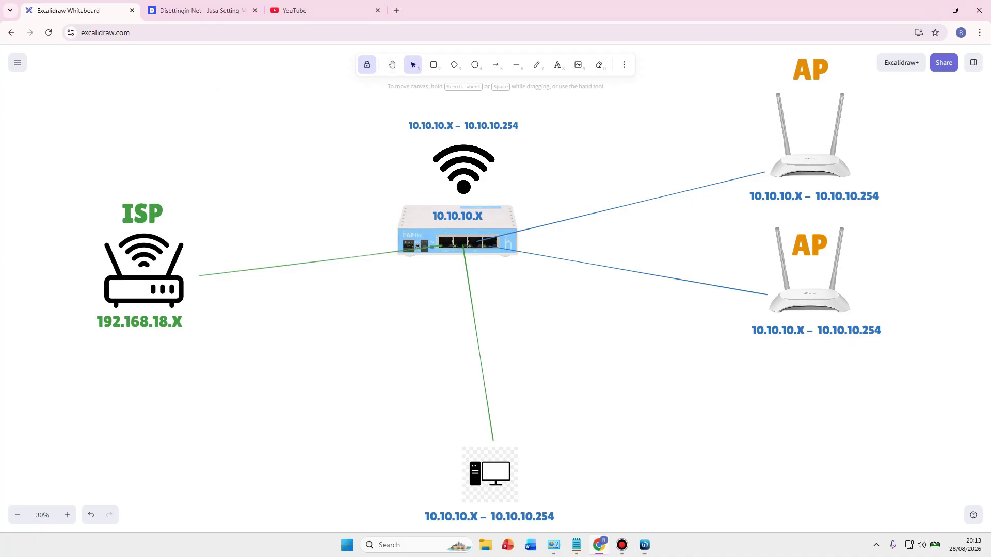
drag(489, 474, 333, 168)
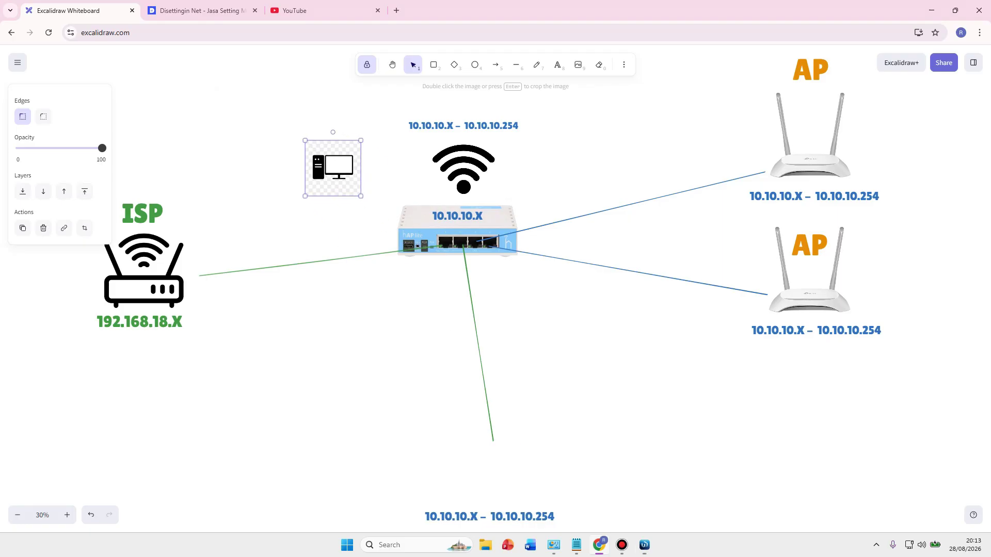
click(809, 271)
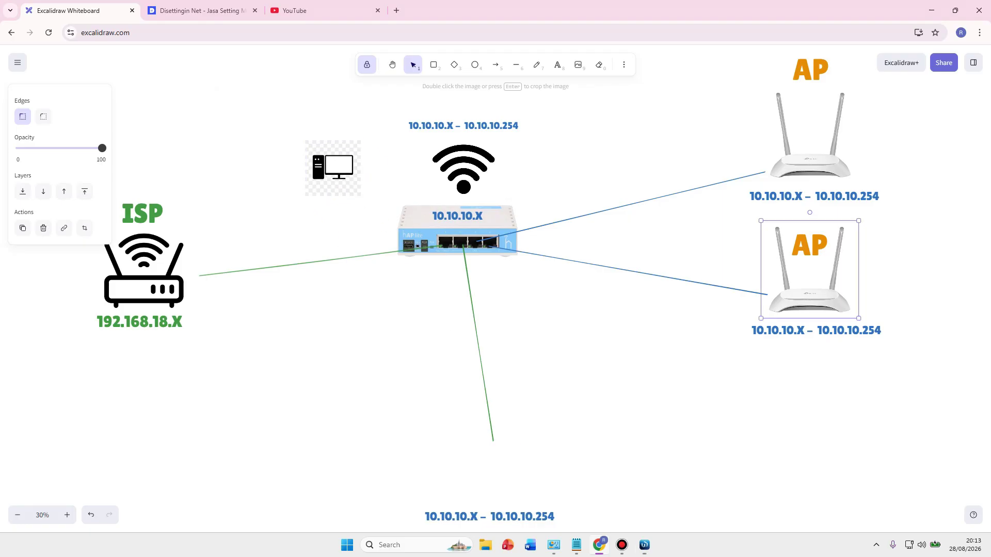
drag(809, 271, 497, 457)
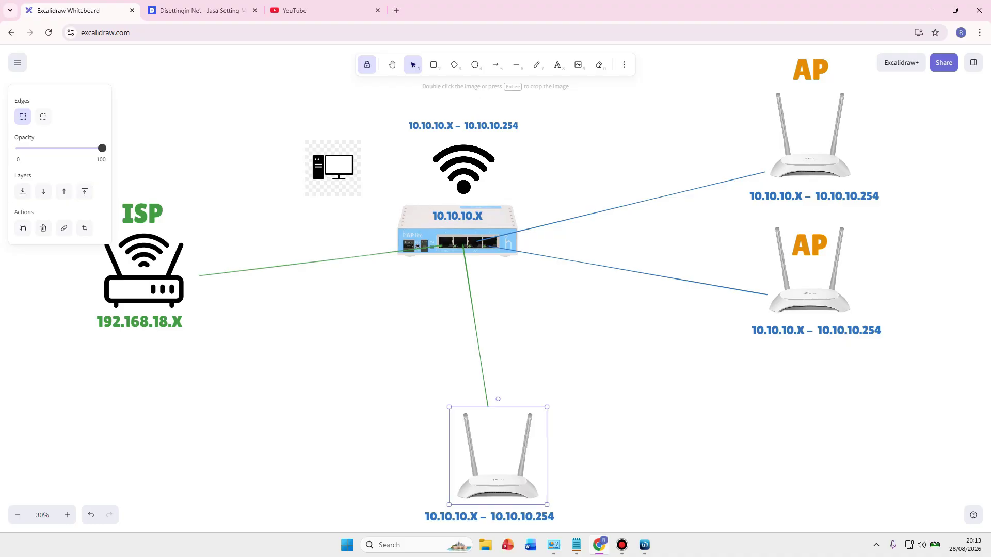
Bring WinBox forward and connect to the 0.0.0.0 neighbor, retrying the login after the timeout.
mouse_move(645, 545)
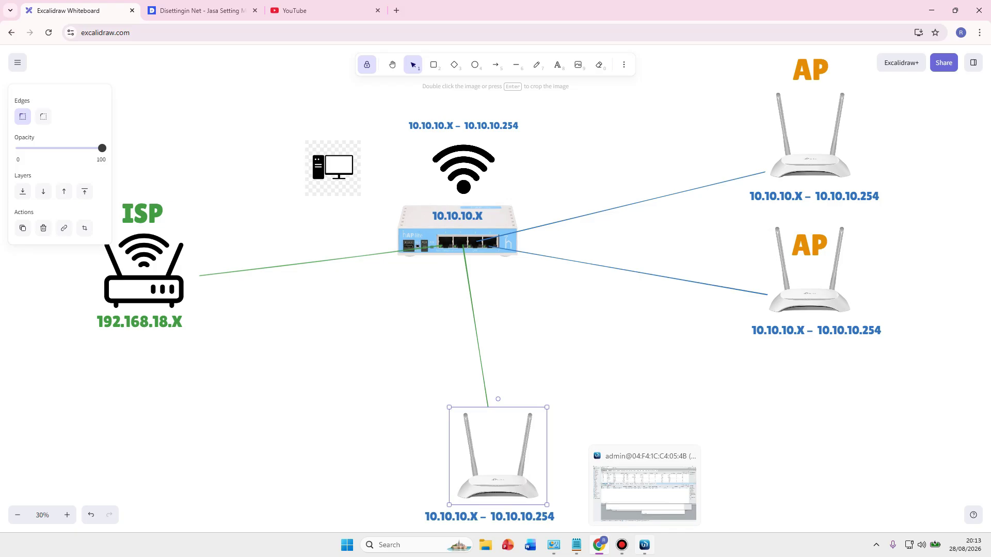
click(644, 545)
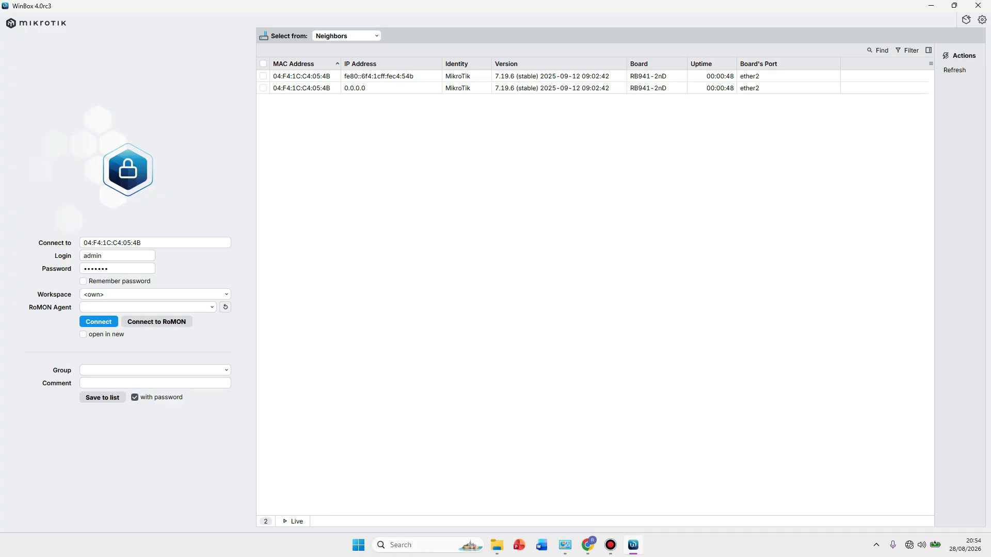
click(301, 88)
click(99, 321)
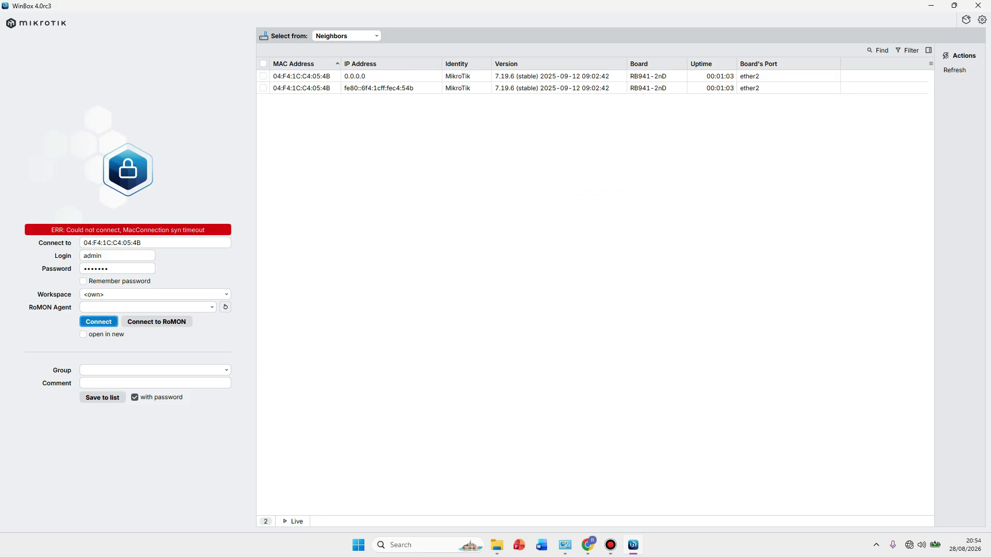
key(Return)
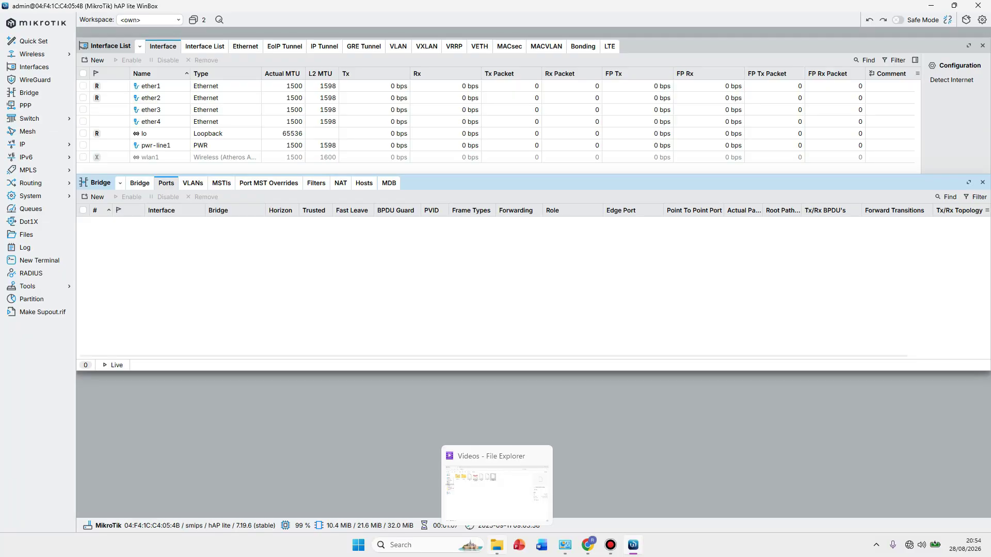
click(497, 545)
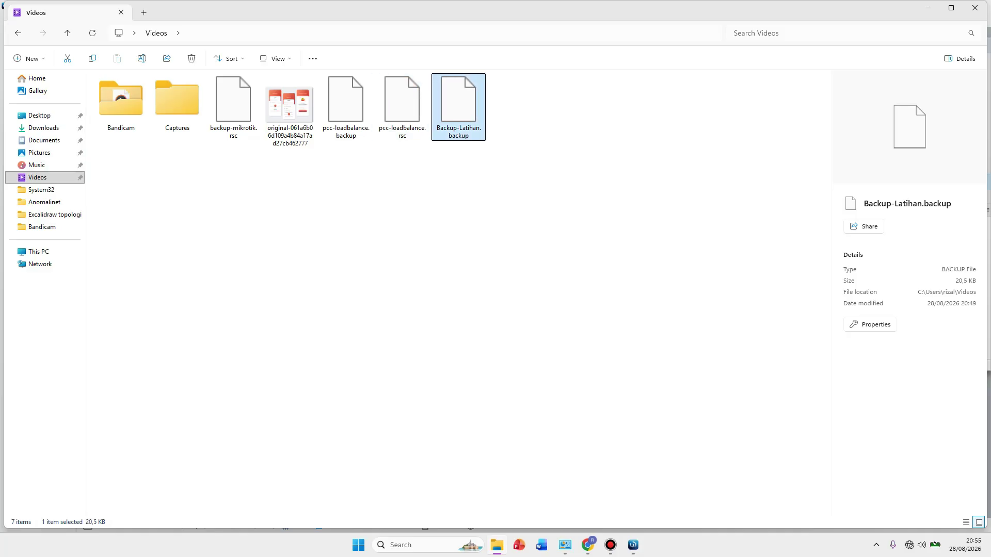
click(587, 545)
click(201, 10)
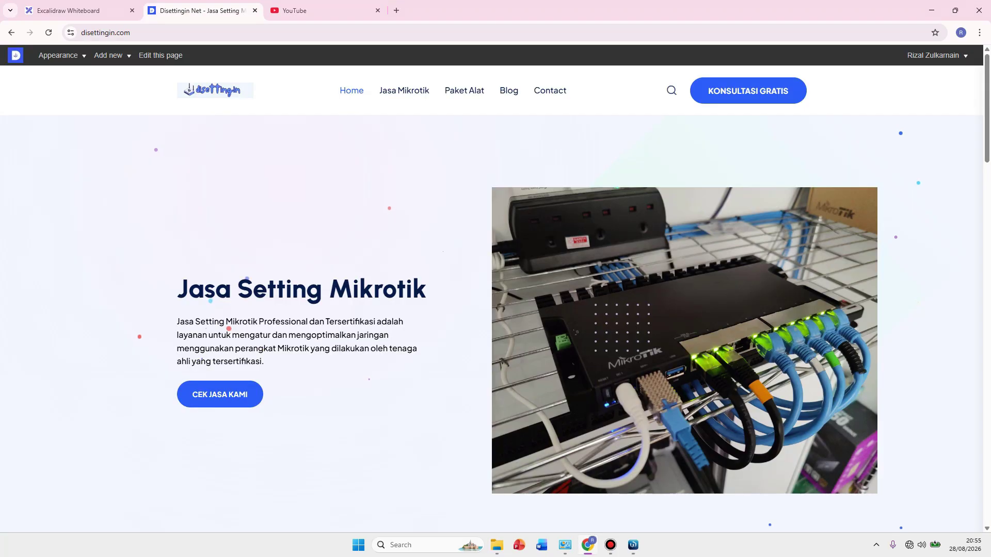
key(ctrl+shift+Tab)
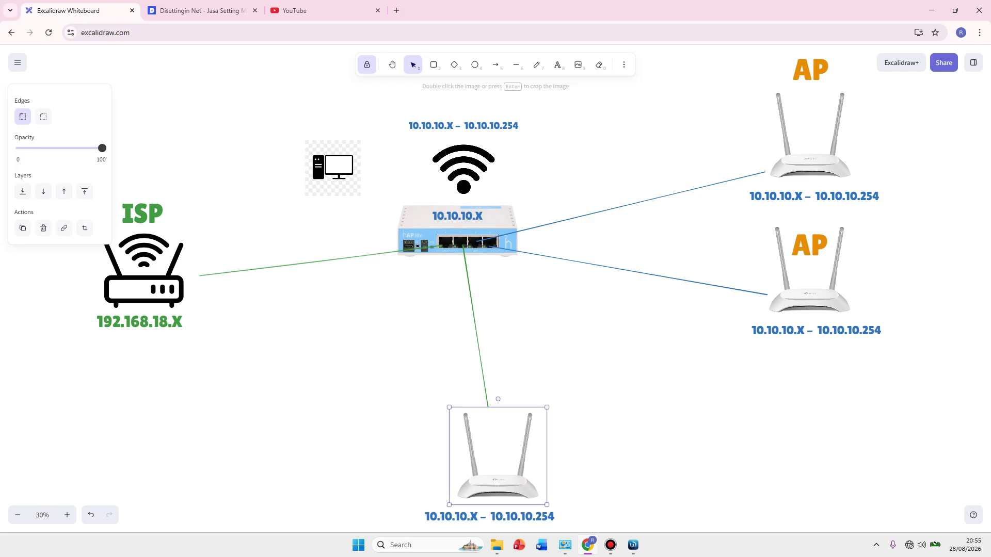
key(alt+Tab)
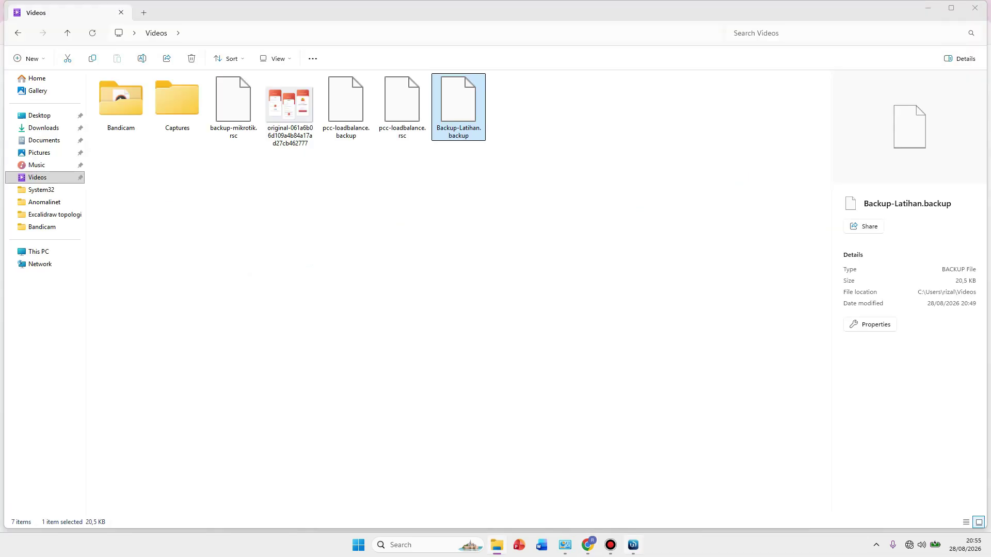
key(alt+Tab)
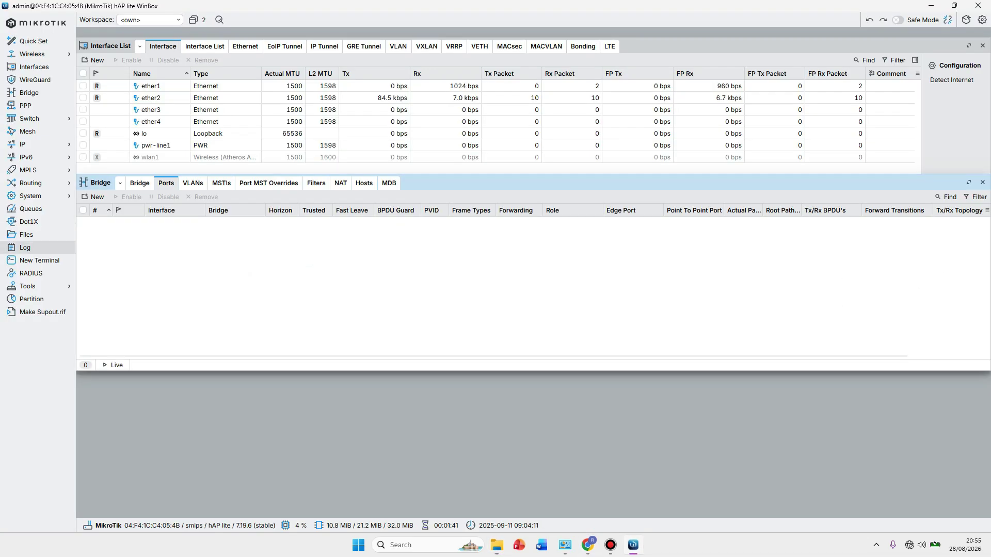
In the router's File List, select both backup files and remove them.
click(26, 234)
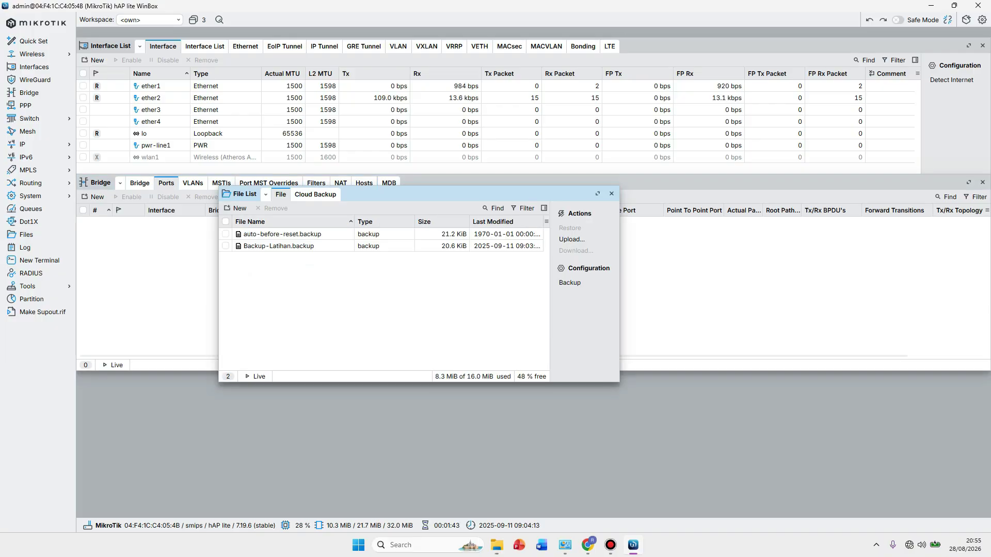
click(278, 245)
key(ctrl+a)
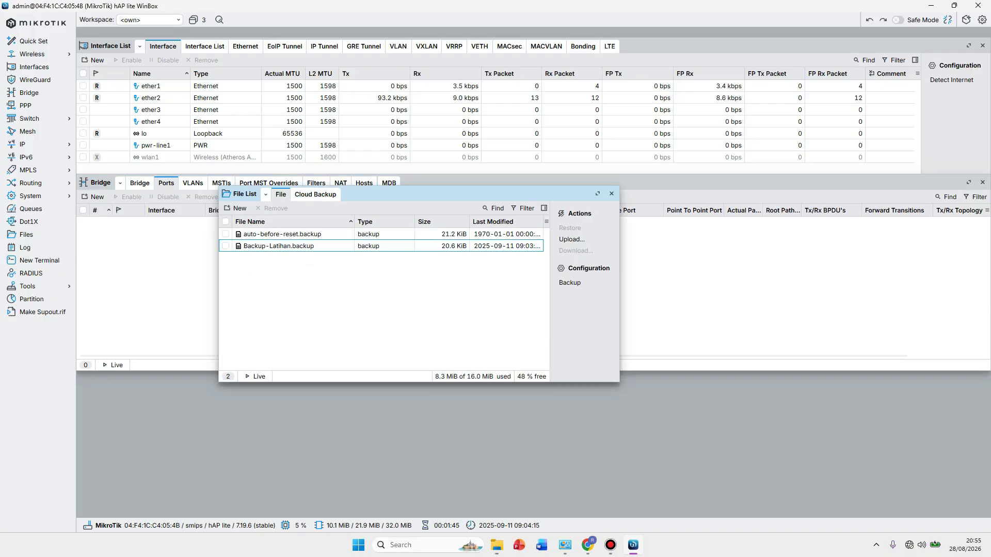
click(271, 208)
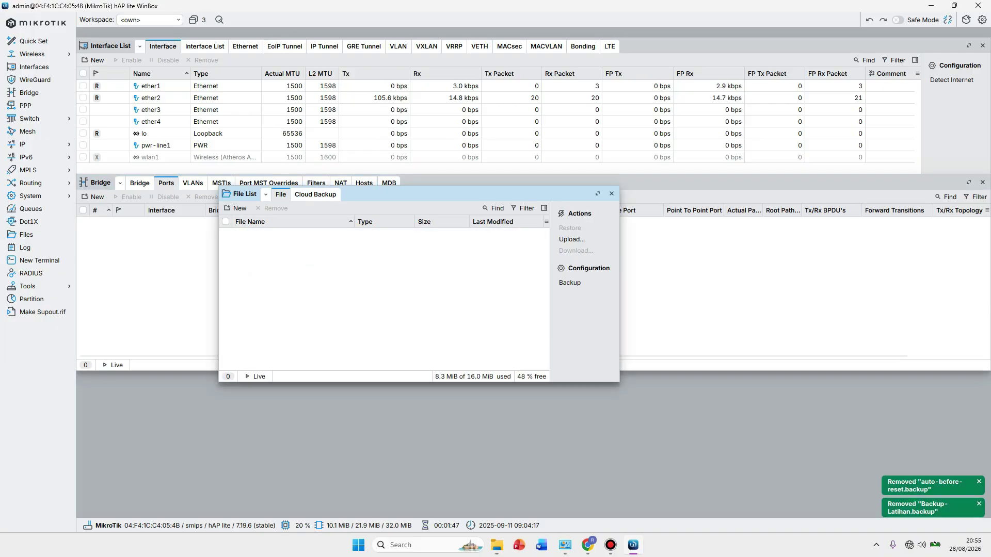
Upload Backup-Latihan.backup from the PC's Videos folder into the router's file list.
key(alt+Tab)
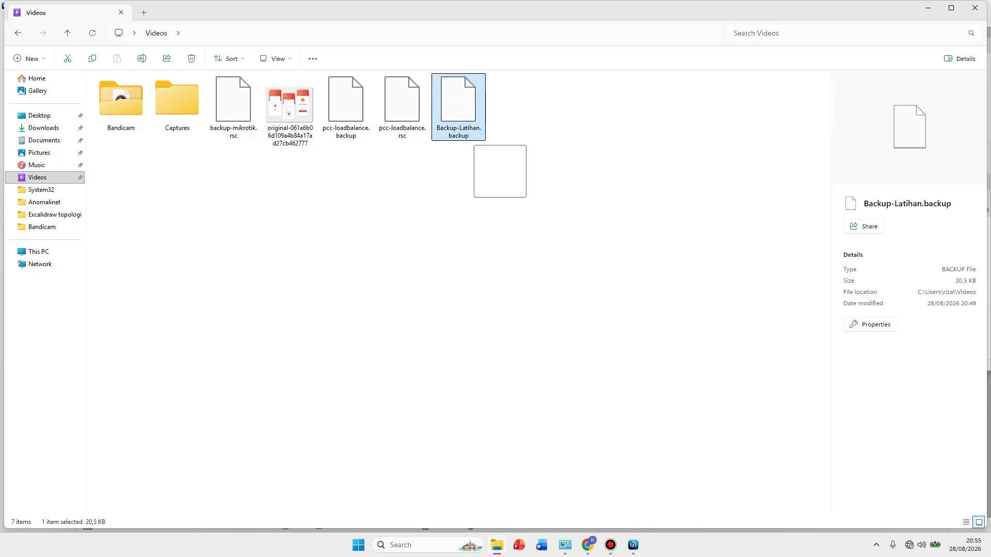
drag(500, 171, 430, 281)
drag(428, 195, 558, 253)
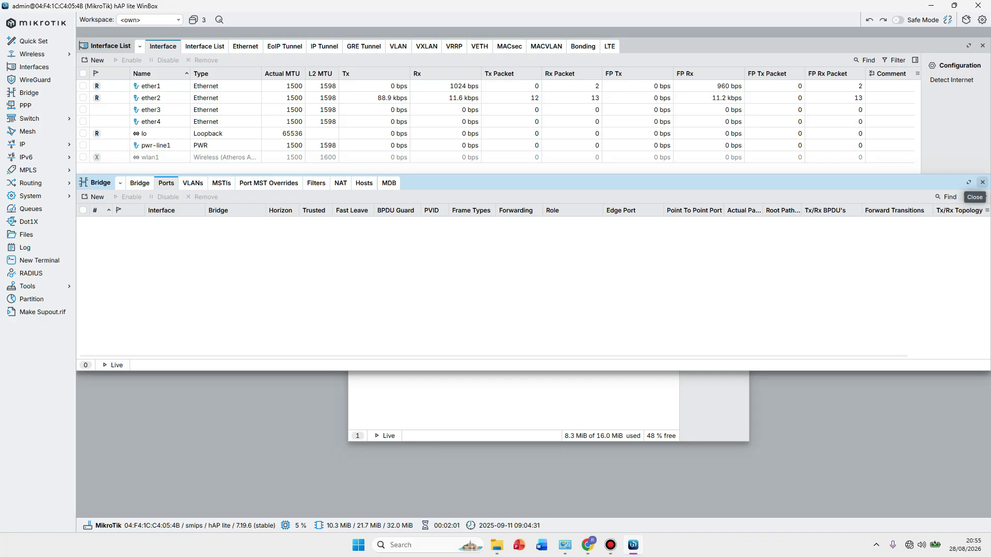
Close bridge settings and show the empty DHCP Client, DHCP Server and IP Addresses lists, plus Files.
click(982, 182)
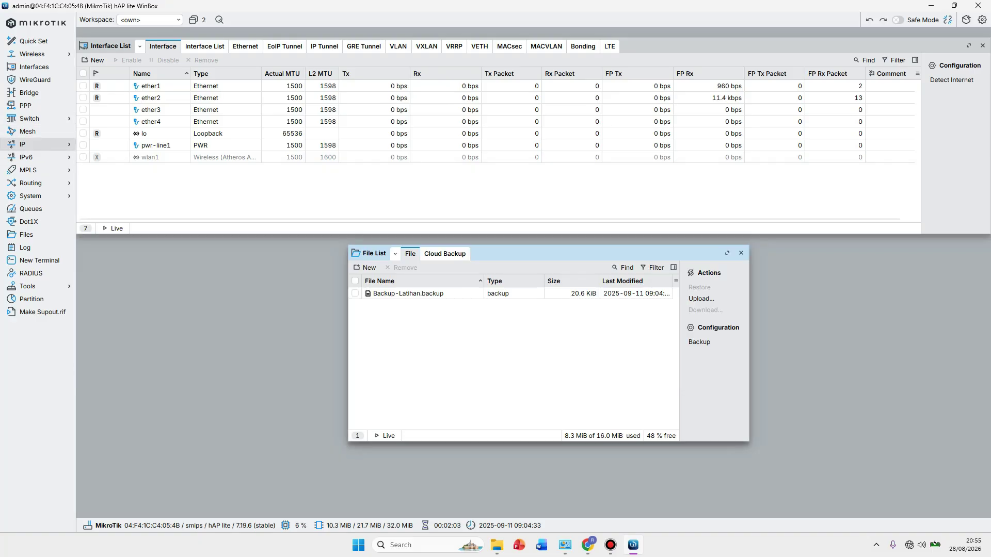
click(31, 144)
click(98, 179)
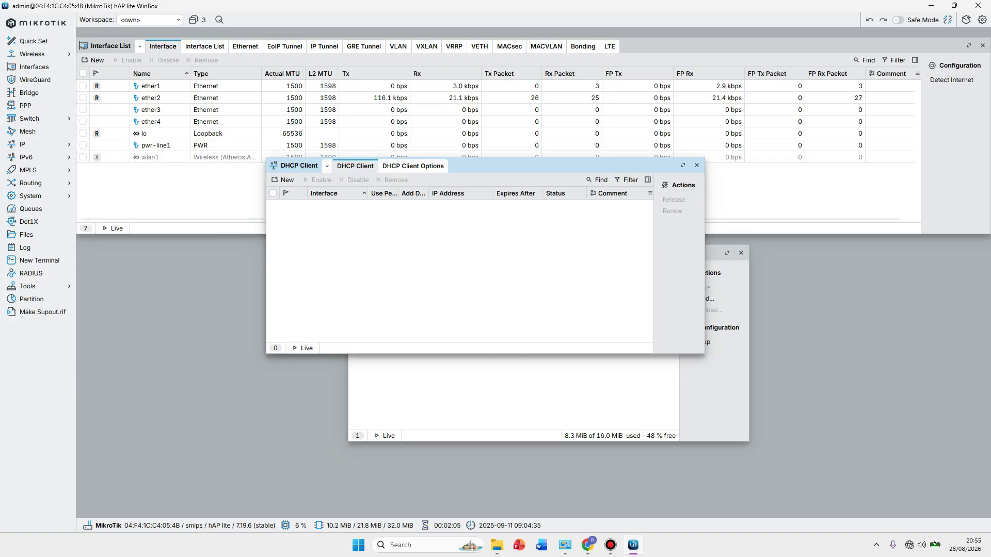
click(31, 144)
click(99, 202)
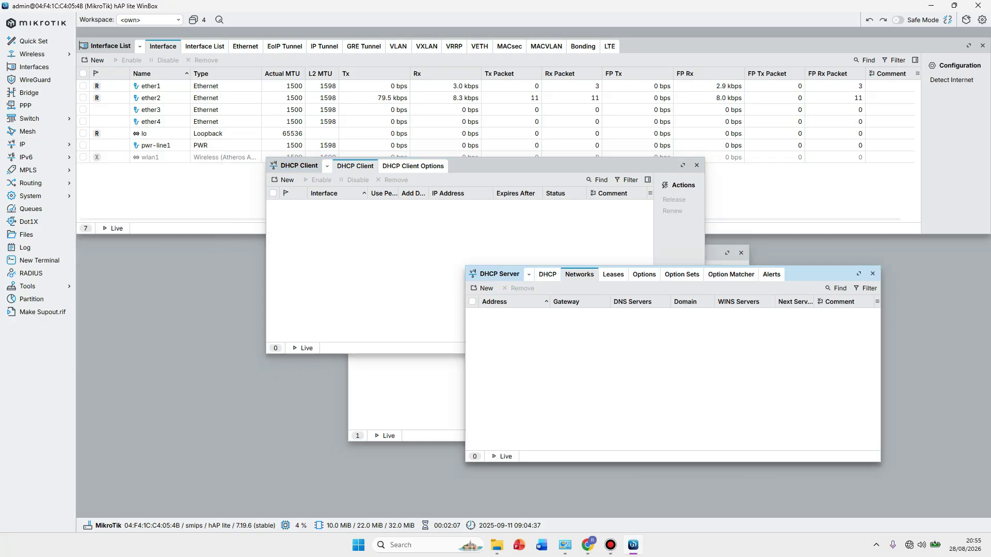
click(31, 144)
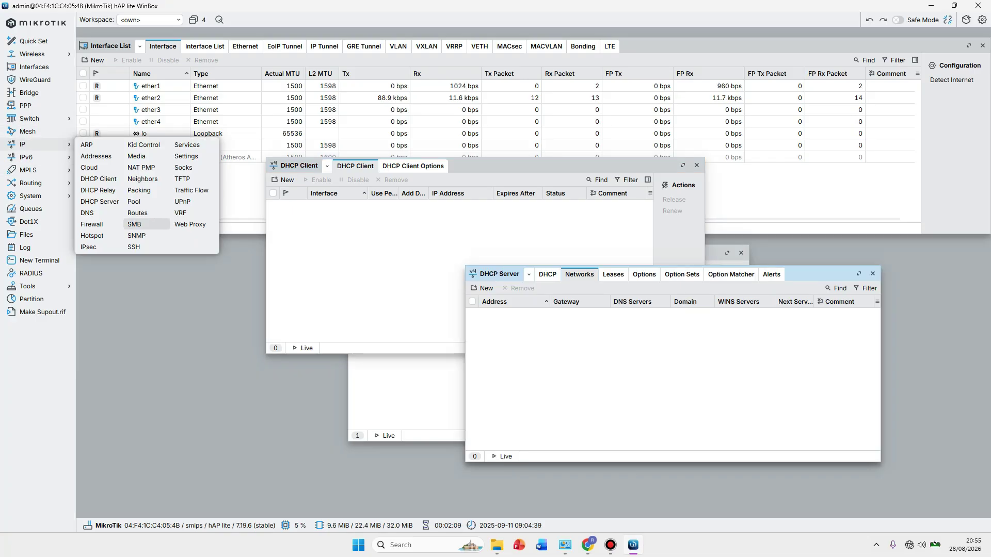
click(96, 156)
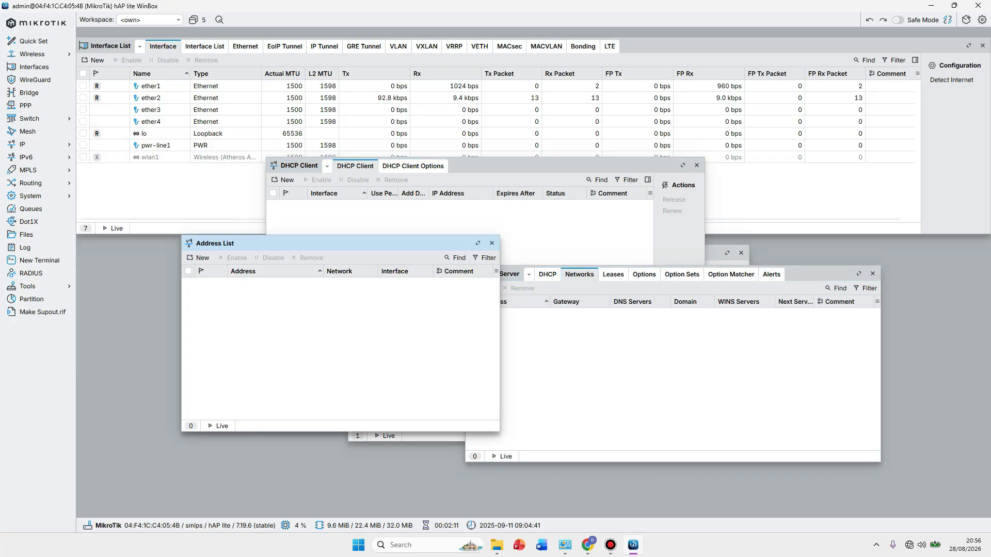
click(26, 235)
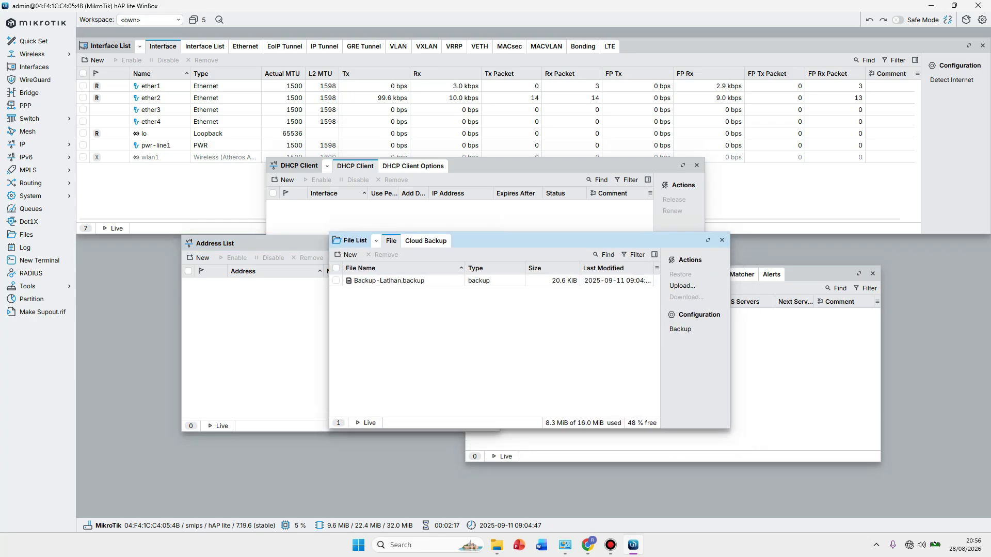
Restore Backup-Latihan.backup, confirm the reboot, and dismiss the connection-lost notice.
click(389, 280)
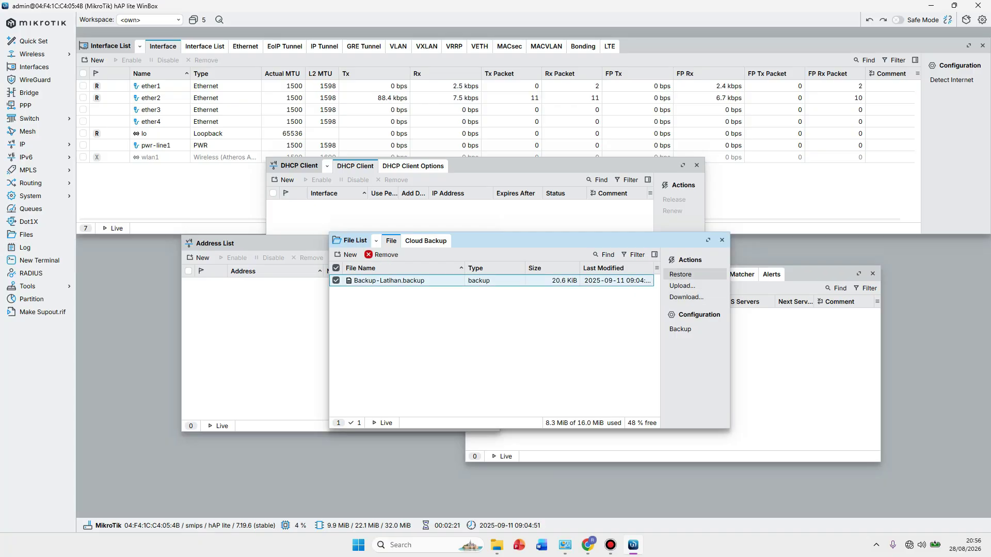
click(680, 274)
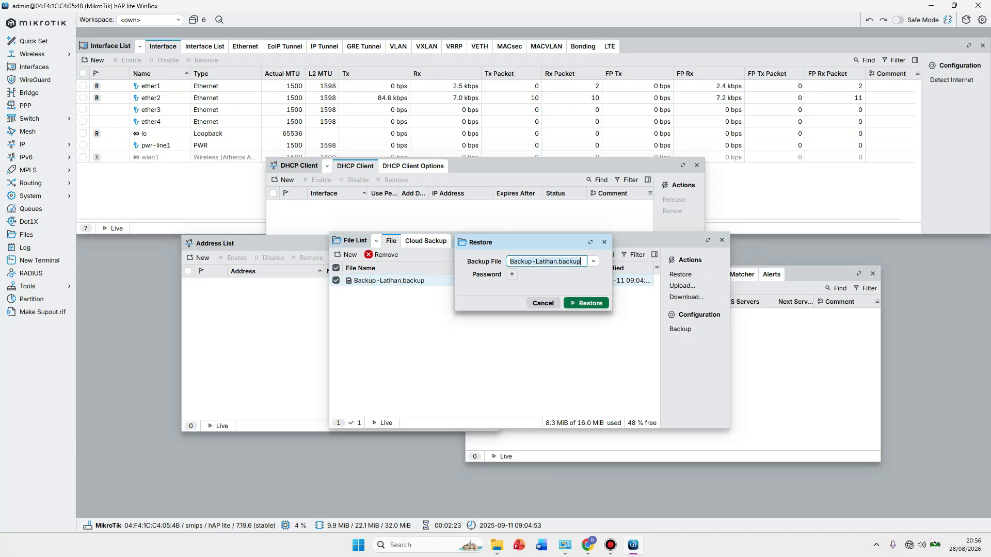
key(Return)
key(Return)
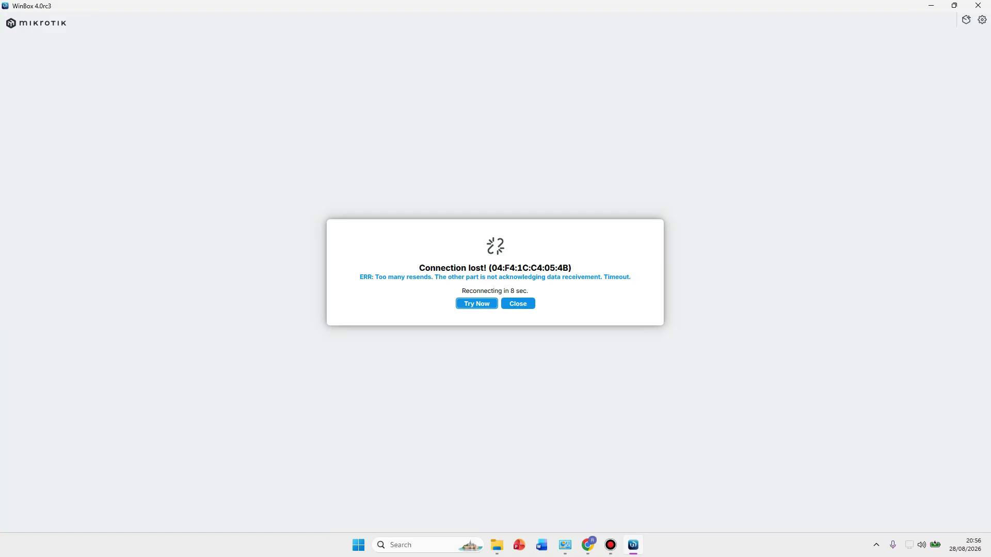
key(Escape)
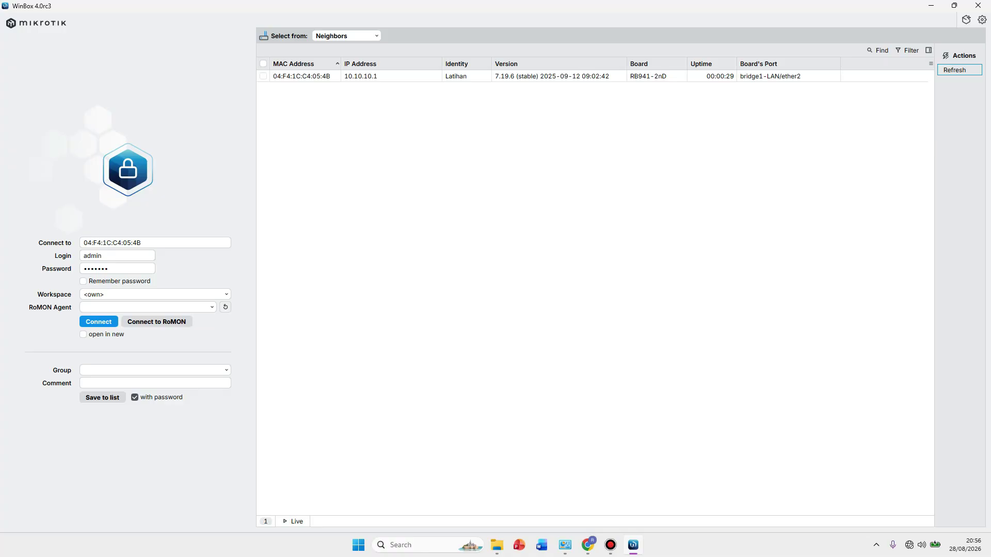
Reconnect to the restored Latihan router and check the ether1 DHCP client lease.
click(301, 76)
key(Return)
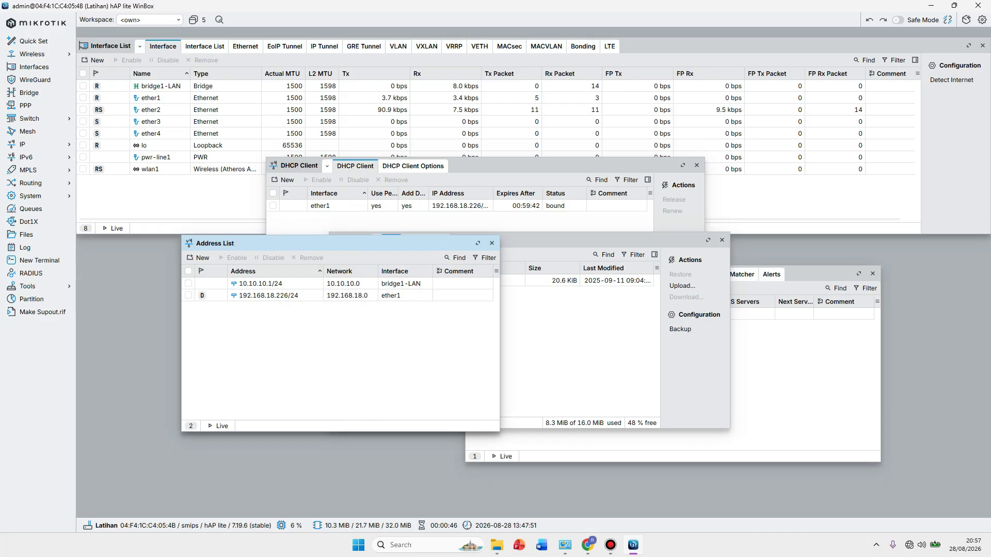
click(465, 166)
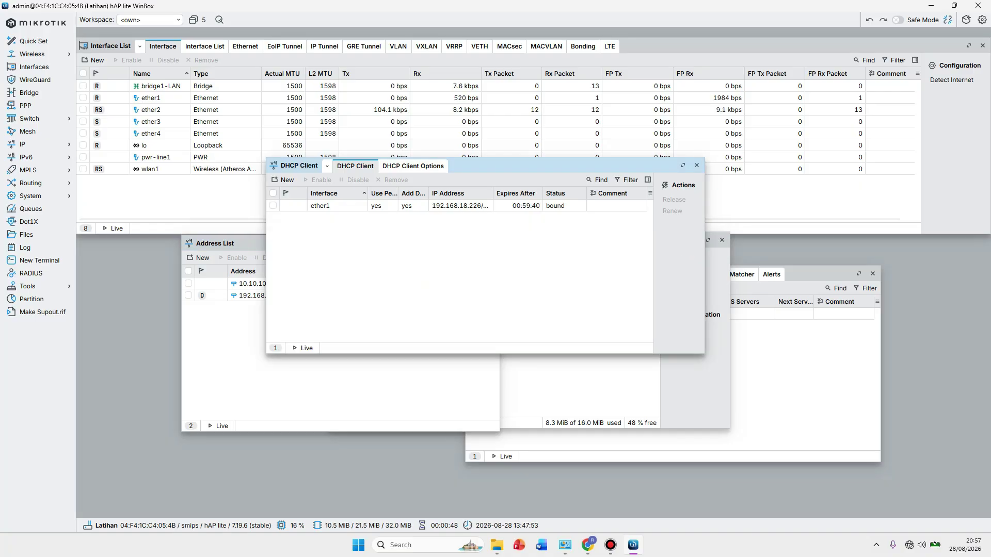
Check DHCP server dhcp1, its 10.10.10.0/24 network, and the firewall's NAT masquerade rule.
click(548, 274)
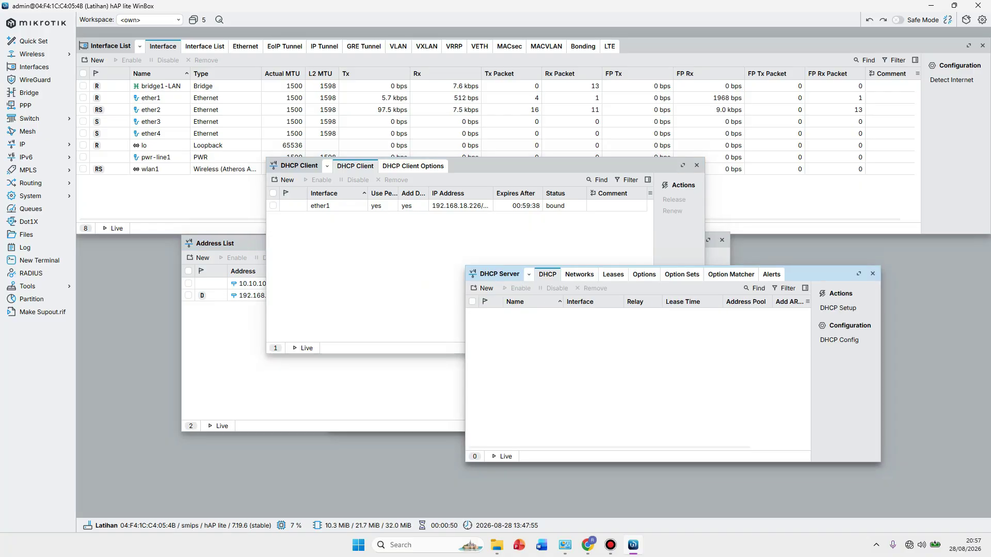
click(579, 274)
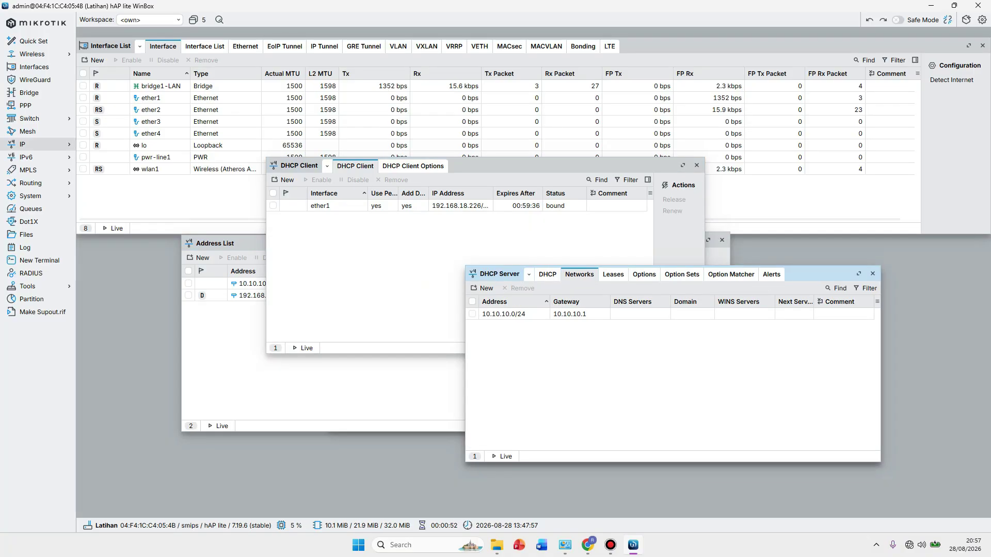
click(31, 144)
click(91, 224)
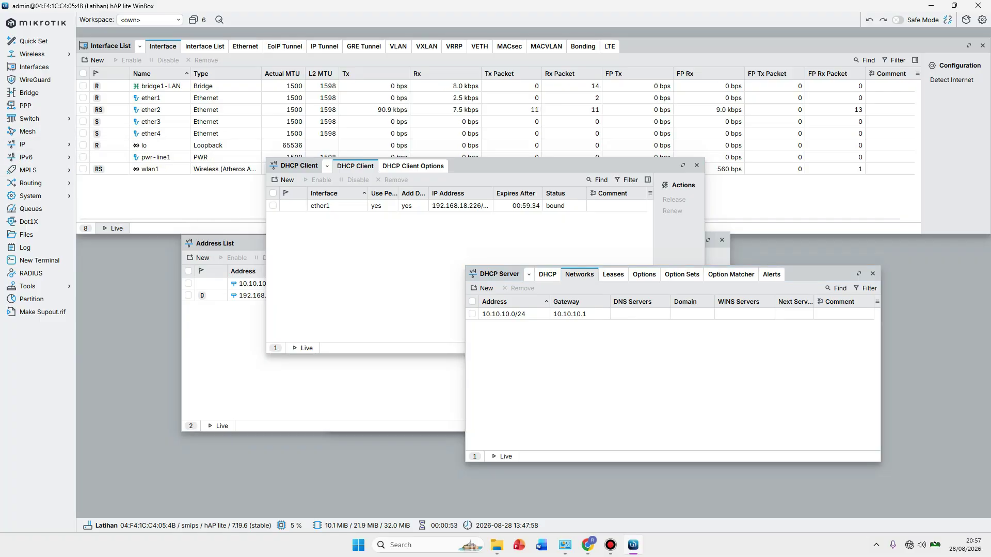
click(230, 233)
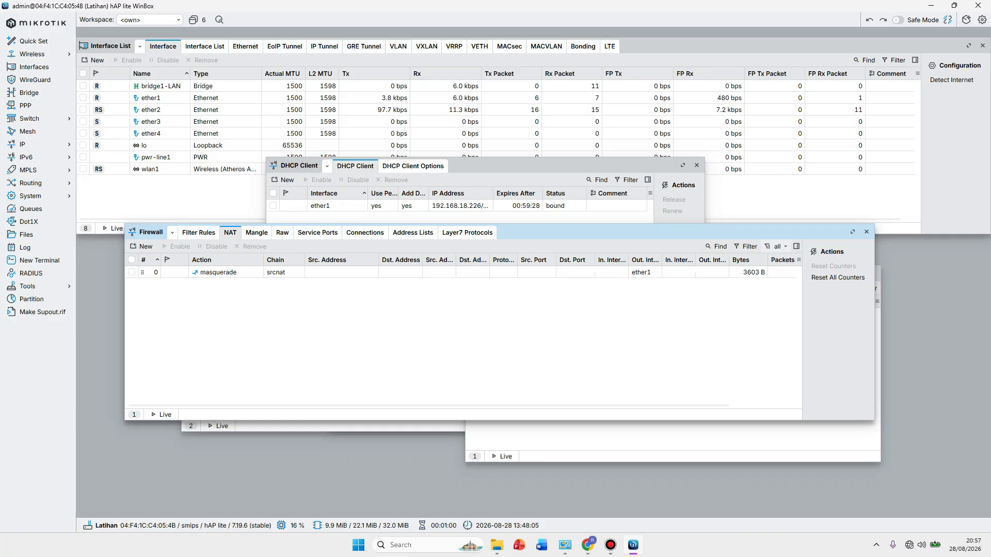
Find the Latihan Wi-Fi in Windows Quick Settings, turn Wi-Fi off, and dismiss WinBox's connection-lost notice.
key(super+a)
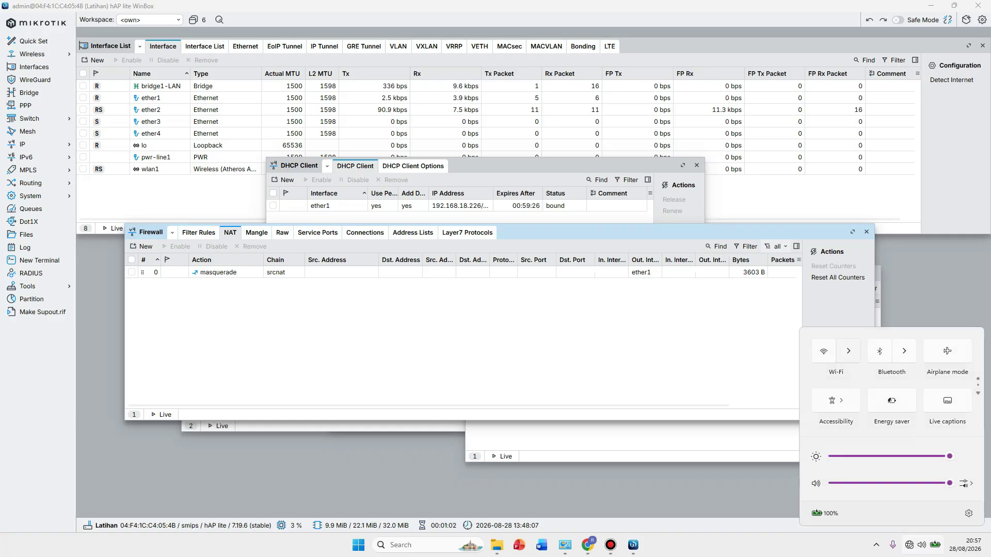
key(space)
key(Right)
key(Return)
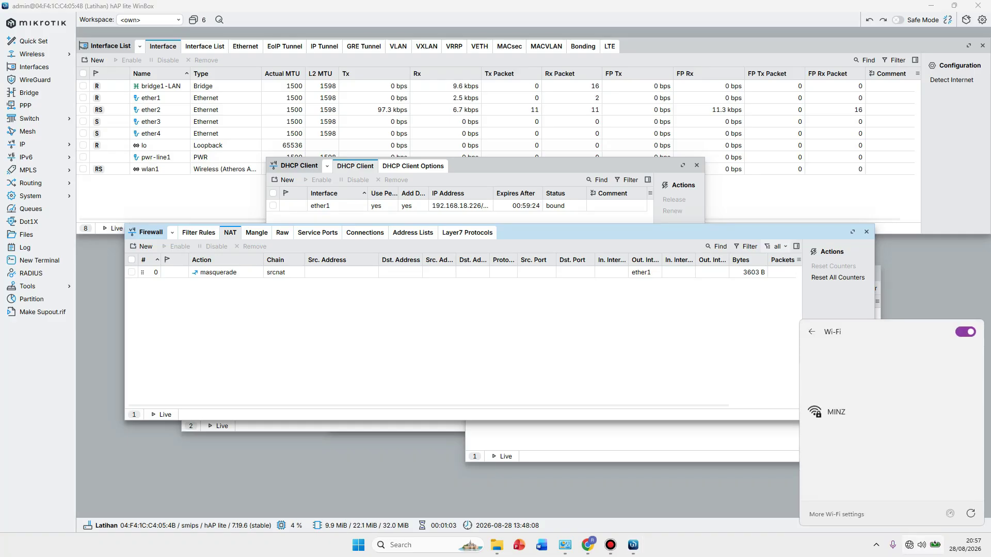
key(Down)
key(Down)
key(Return)
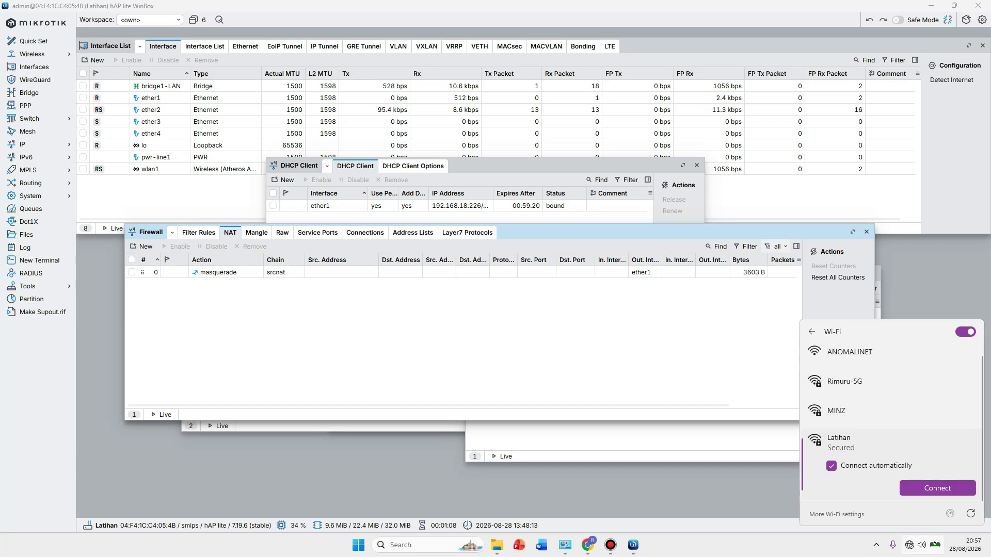
key(space)
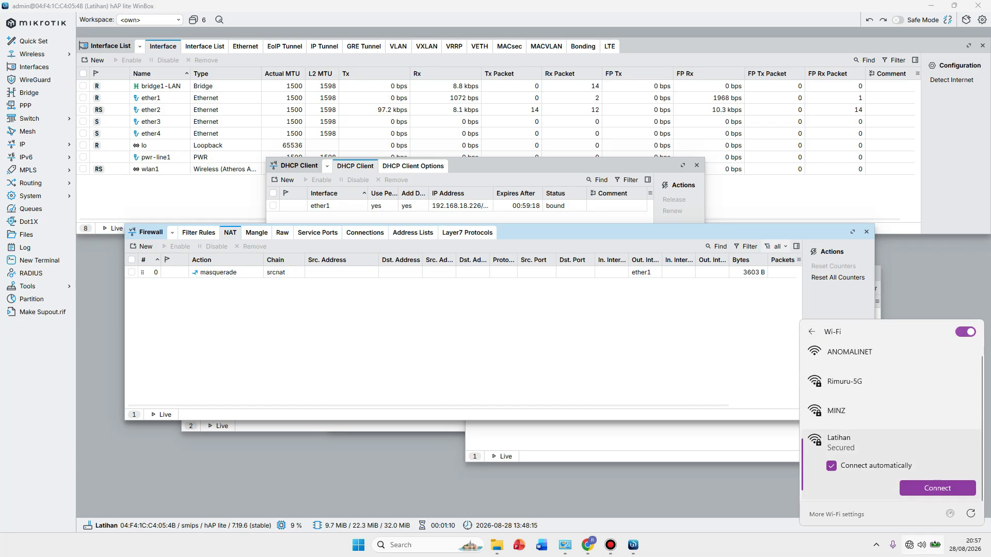
key(Escape)
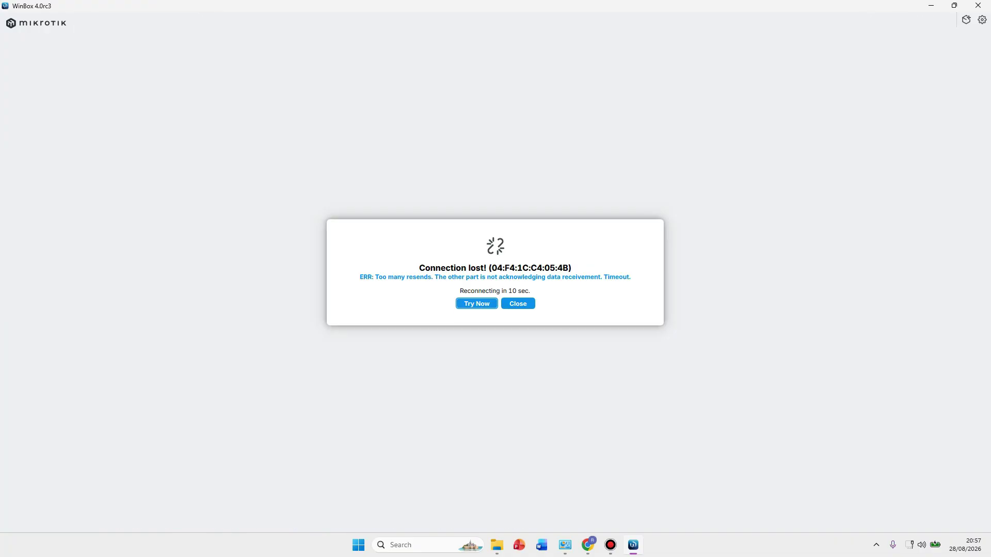
key(Escape)
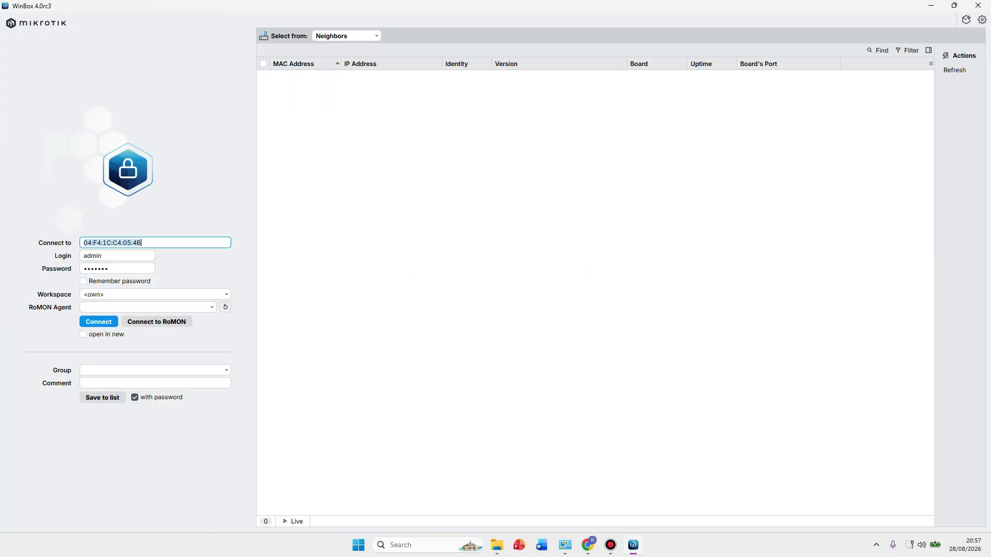
Load youtube.com in a new Chrome tab to confirm internet access.
key(alt+Tab)
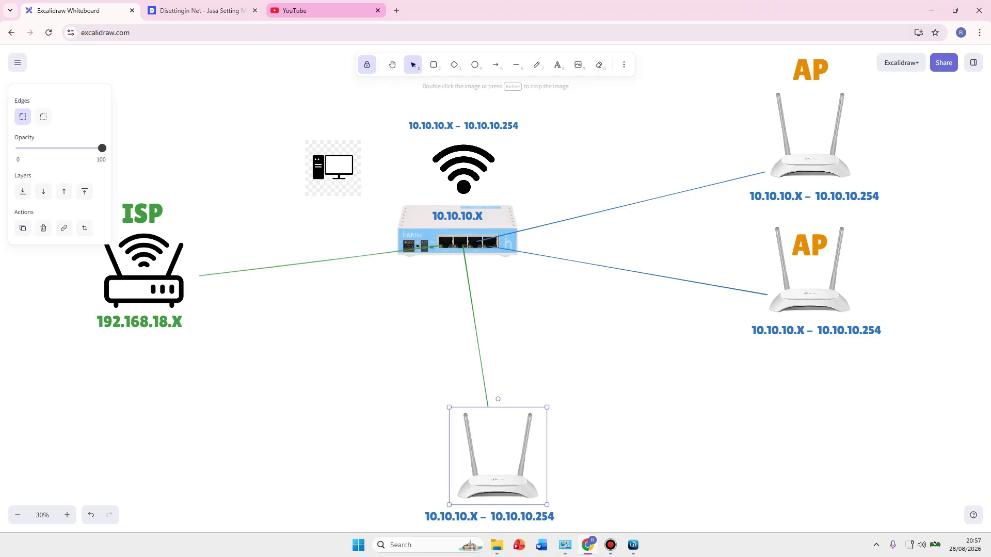
click(396, 10)
click(377, 10)
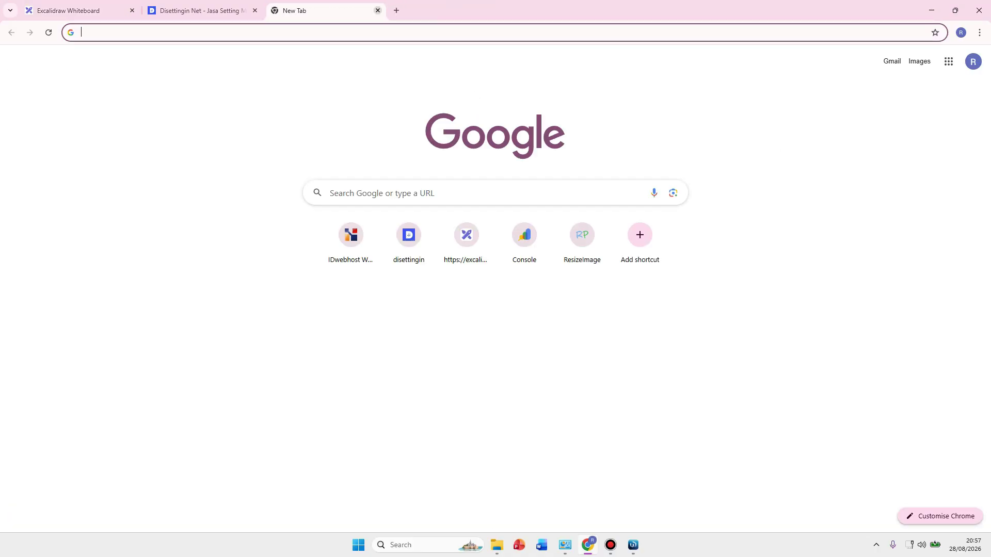
text(youyou)
key(BackSpace)
key(BackSpace)
key(BackSpace)
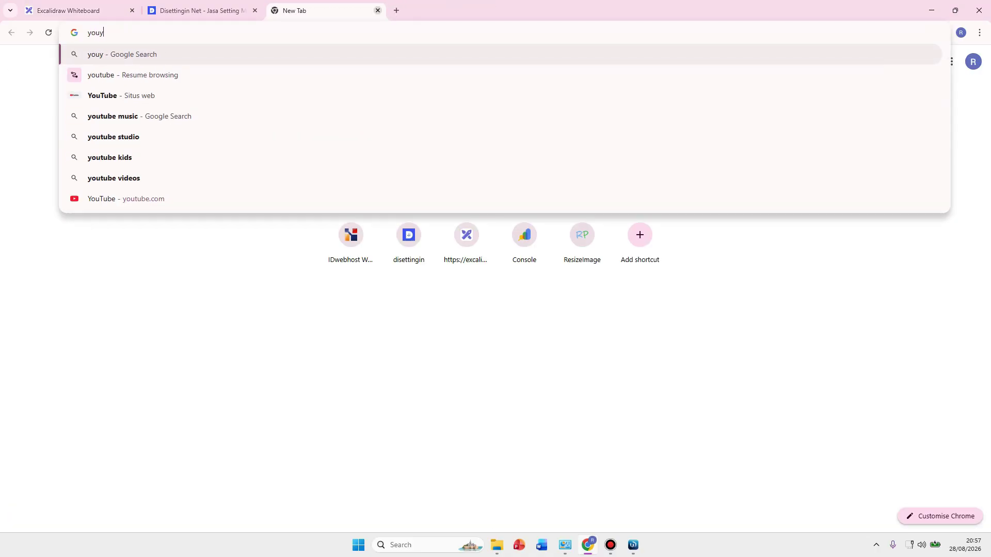
text(tube)
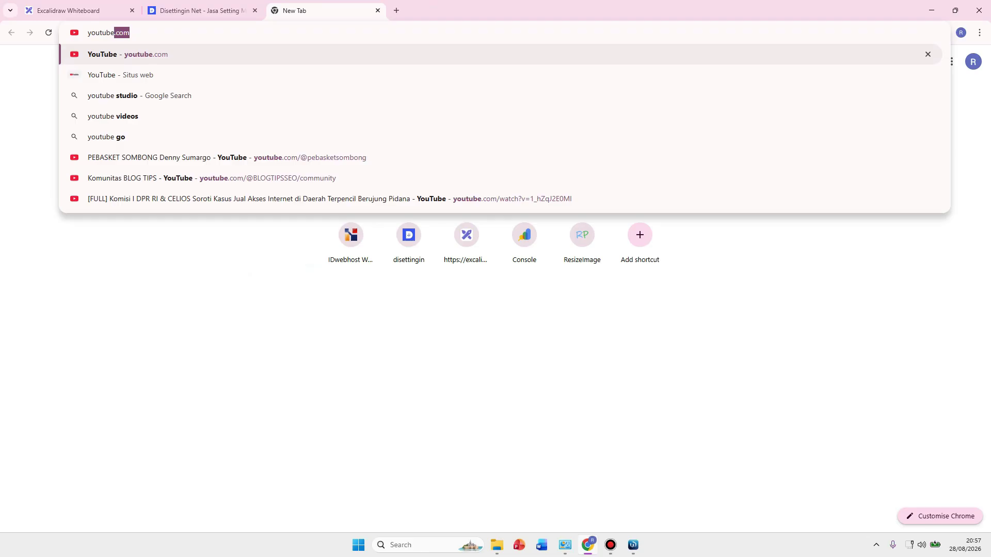
key(Return)
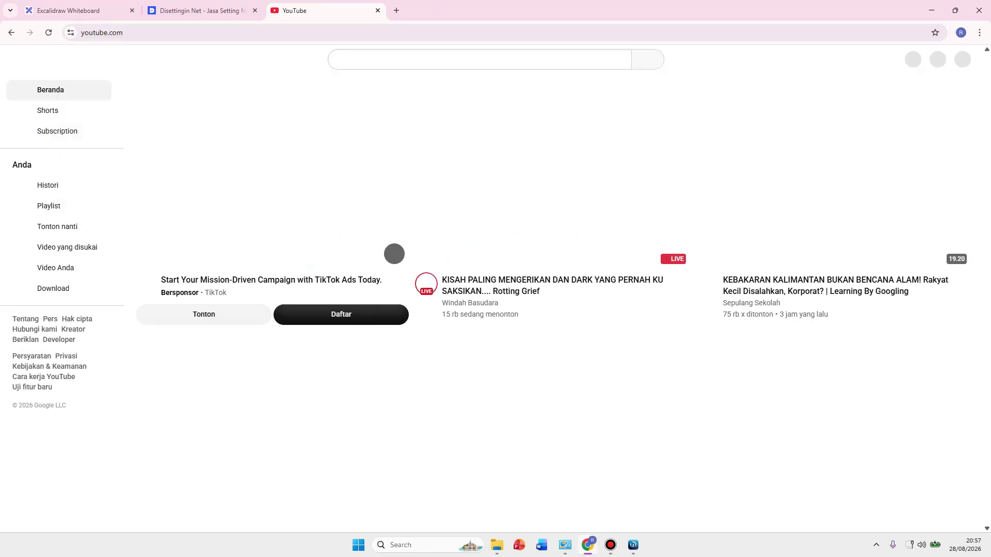
scroll(272, 212, down, 4)
scroll(272, 211, up, 4)
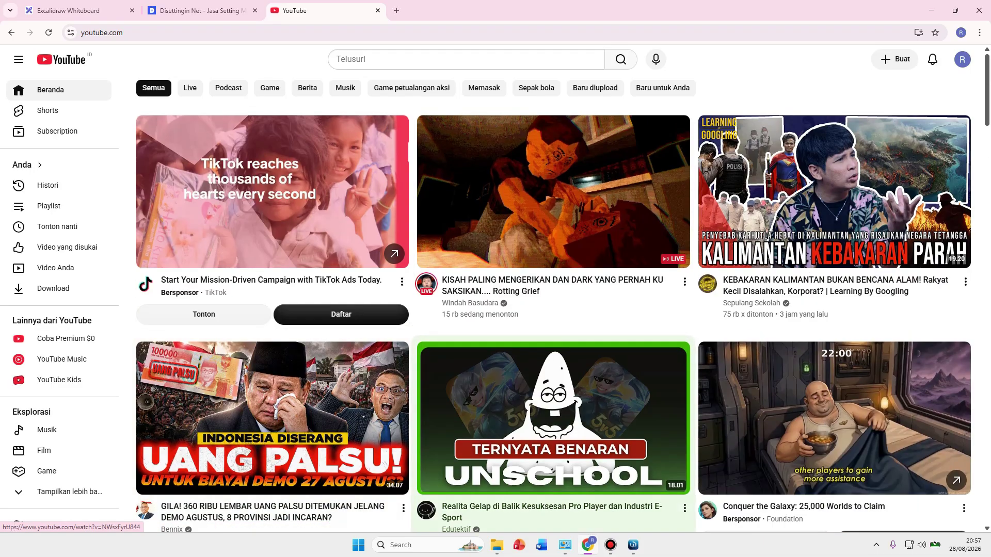
Return to the Excalidraw network diagram tab in the browser.
key(alt+Tab)
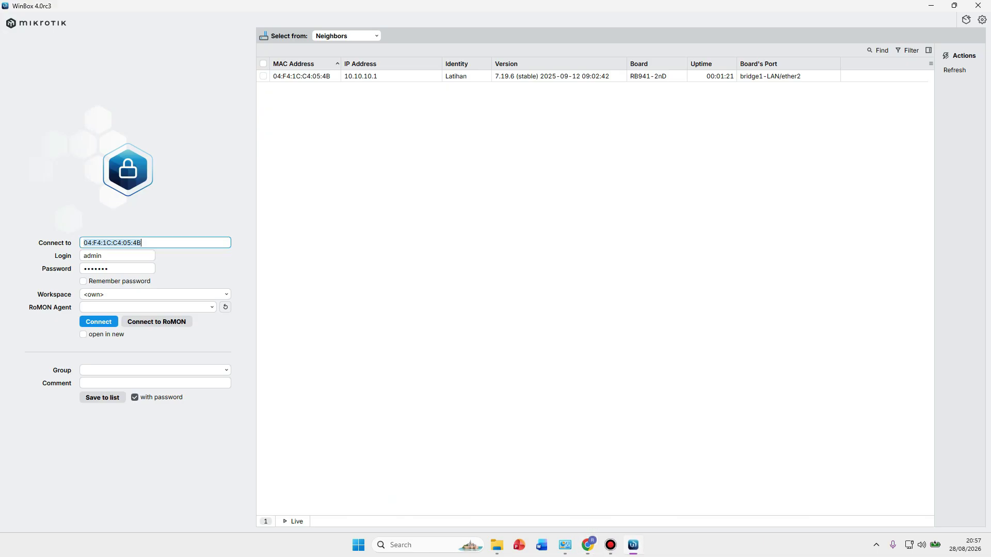
key(alt+Tab)
key(ctrl+1)
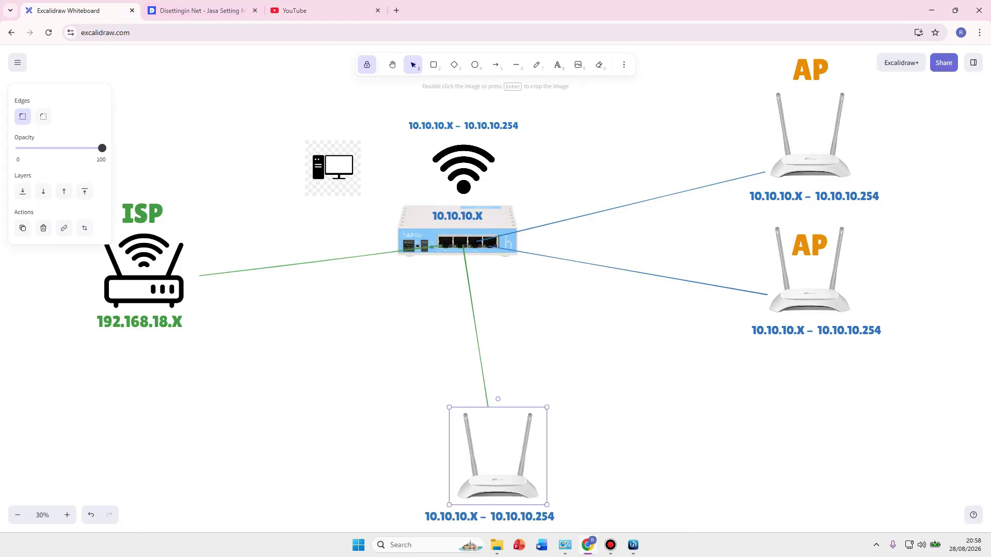